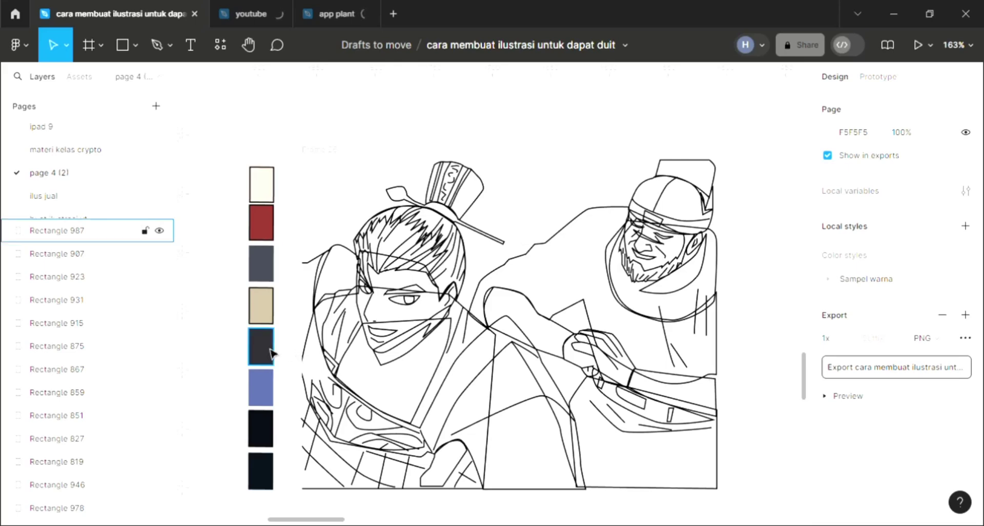
- Navigate to the left warrior's hat and add a fill to its centre stripe
scroll(281, 348, "left", 2)
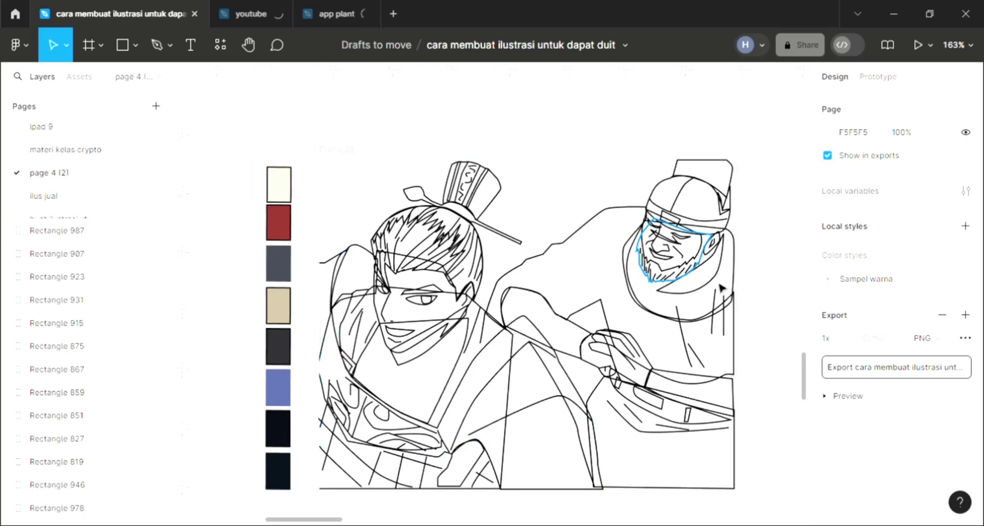
scroll(717, 285, "up", 1)
scroll(707, 280, "up", 4)
scroll(707, 281, "down", 2)
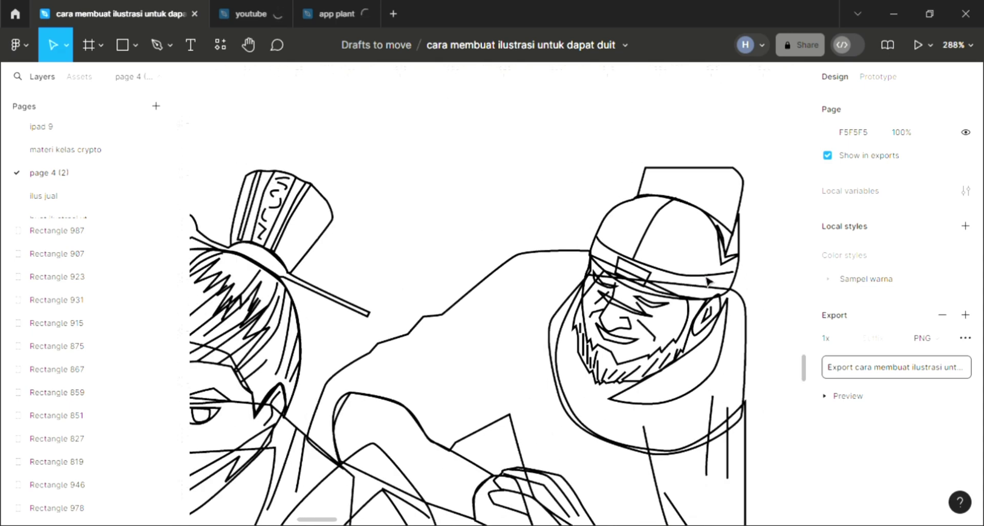
scroll(681, 307, "down", 2)
scroll(666, 327, "down", 1)
scroll(660, 334, "left", 2)
scroll(589, 369, "down", 2)
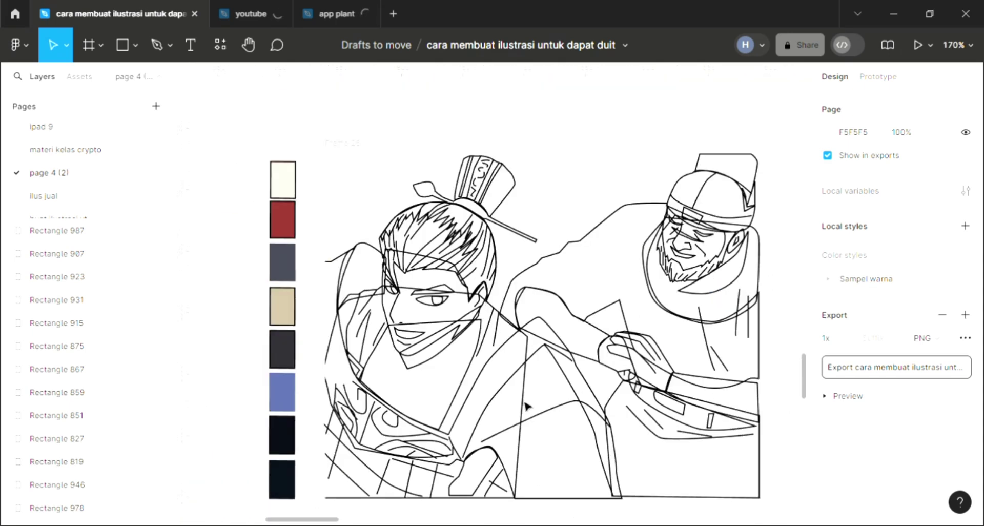
scroll(523, 400, "left", 2)
scroll(507, 380, "up", 1)
scroll(502, 372, "down", 1)
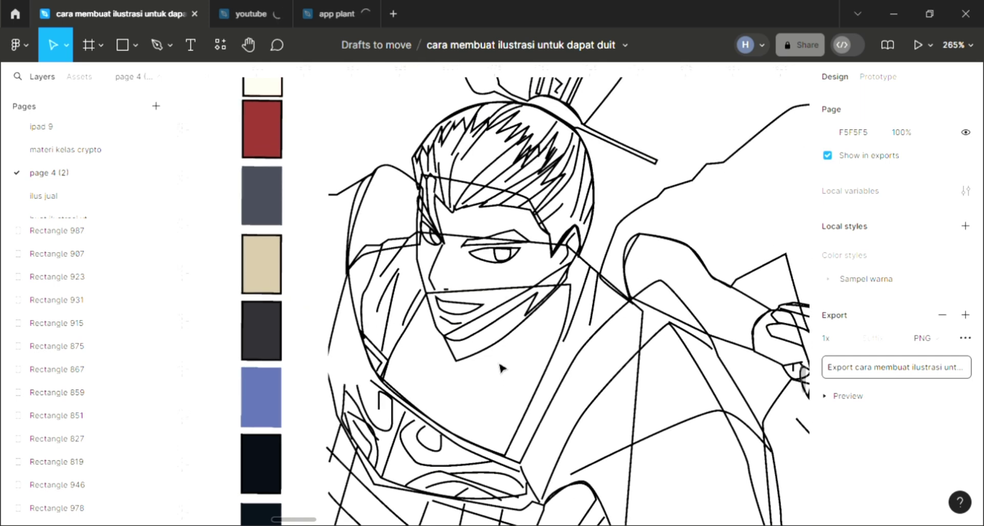
scroll(538, 307, "up", 3)
scroll(581, 225, "up", 1)
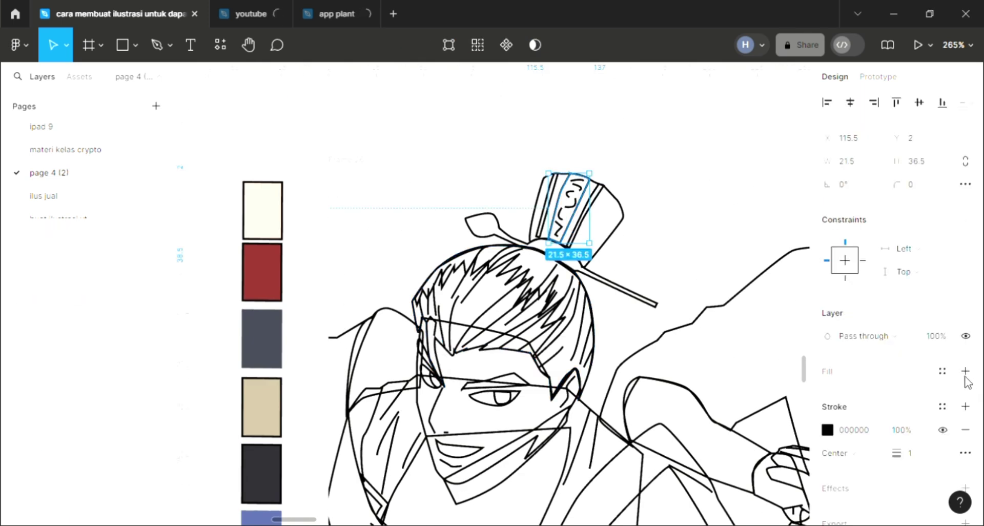
left_click(963, 371)
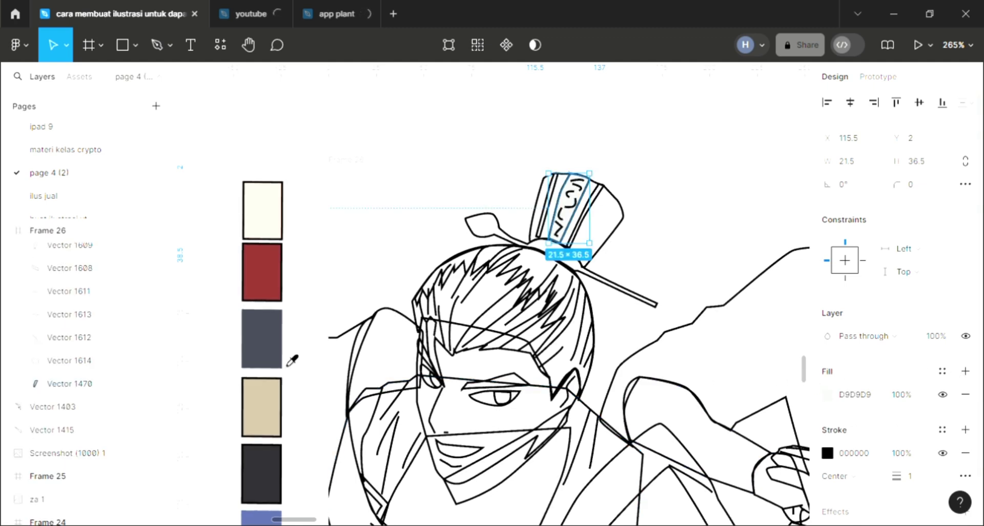
key("i")
- Set the centre stripe's fill to yellow D2C124 in the colour picker
scroll(293, 409, "down", 2)
scroll(292, 412, "down", 2)
scroll(292, 415, "down", 2)
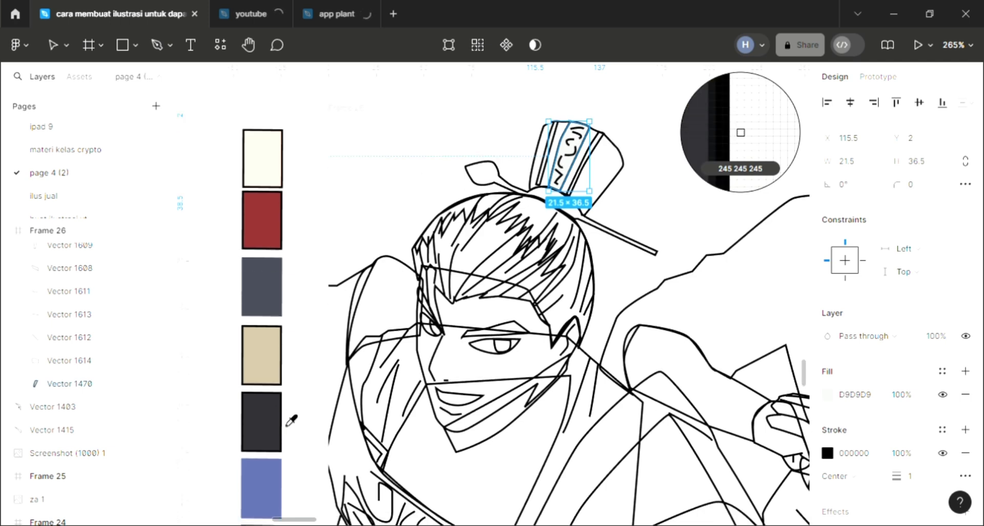
scroll(291, 418, "down", 3)
scroll(291, 420, "down", 3)
scroll(291, 420, "down", 4)
scroll(291, 420, "down", 3)
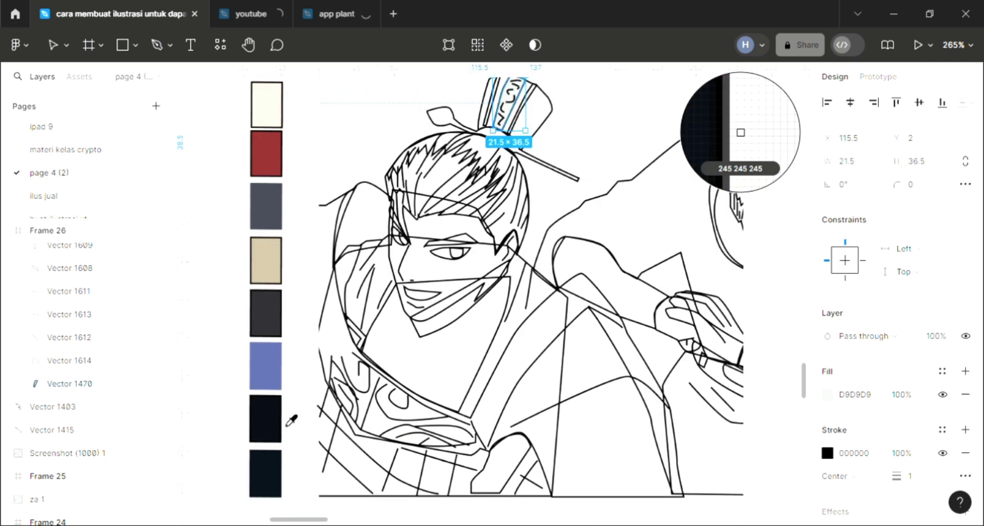
scroll(291, 421, "up", 4)
scroll(293, 389, "down", 2)
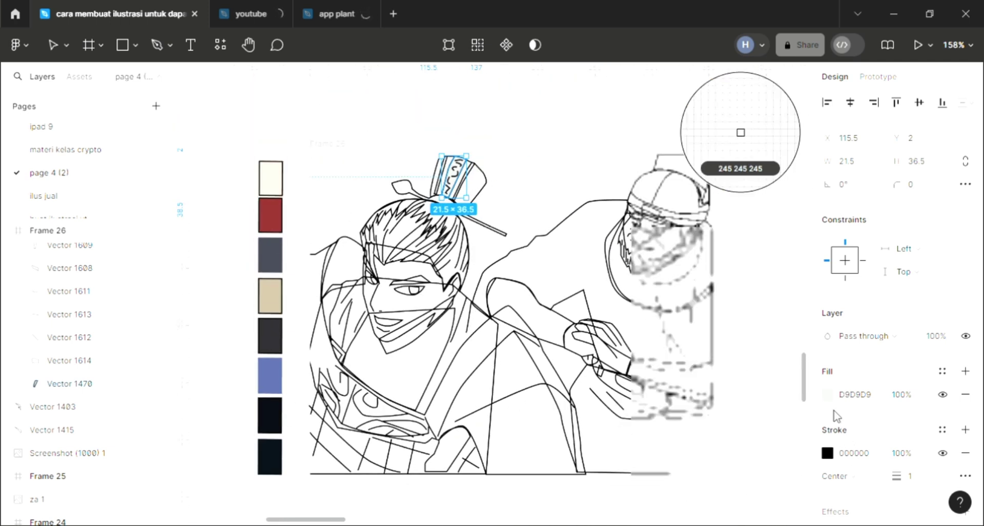
scroll(553, 381, "up", 3)
scroll(556, 390, "down", 2)
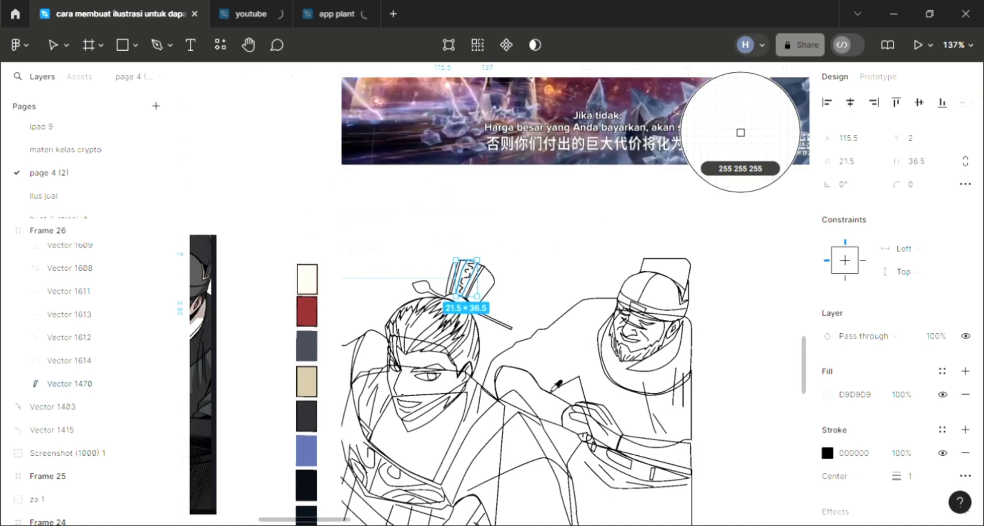
scroll(556, 394, "up", 2)
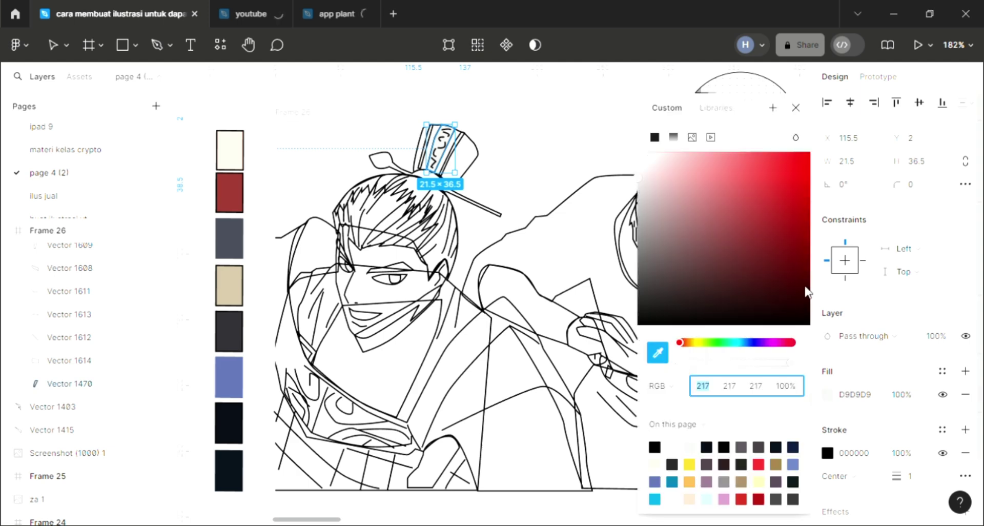
left_click(696, 344)
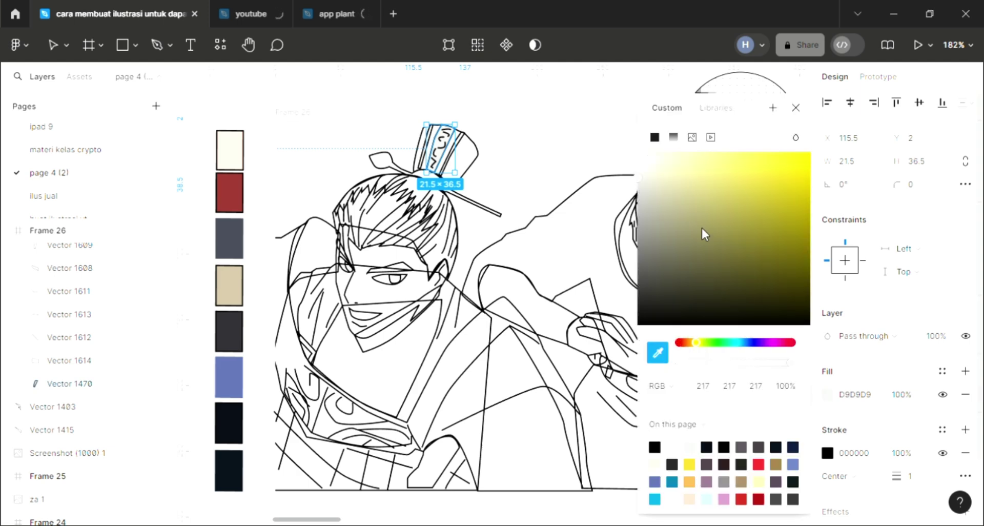
left_click(781, 183)
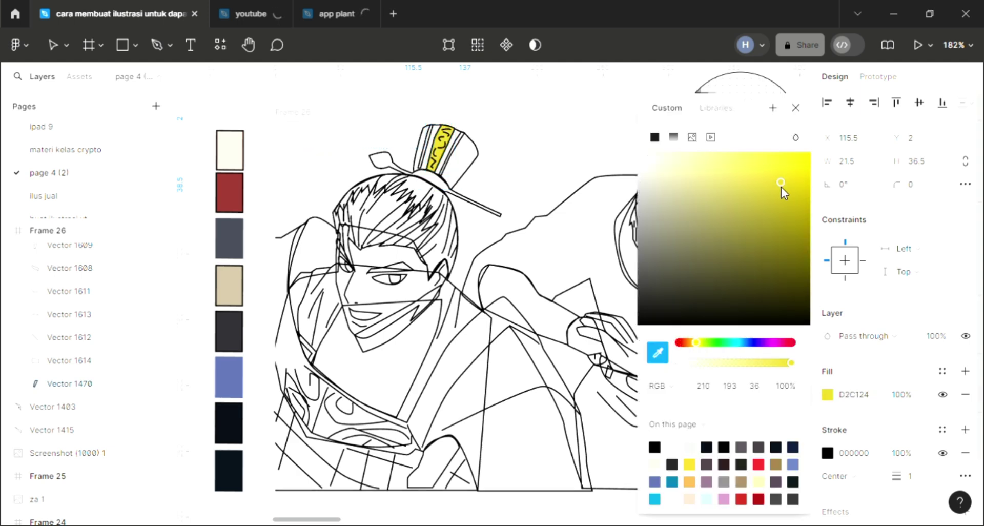
left_click(793, 108)
scroll(389, 219, "up", 1)
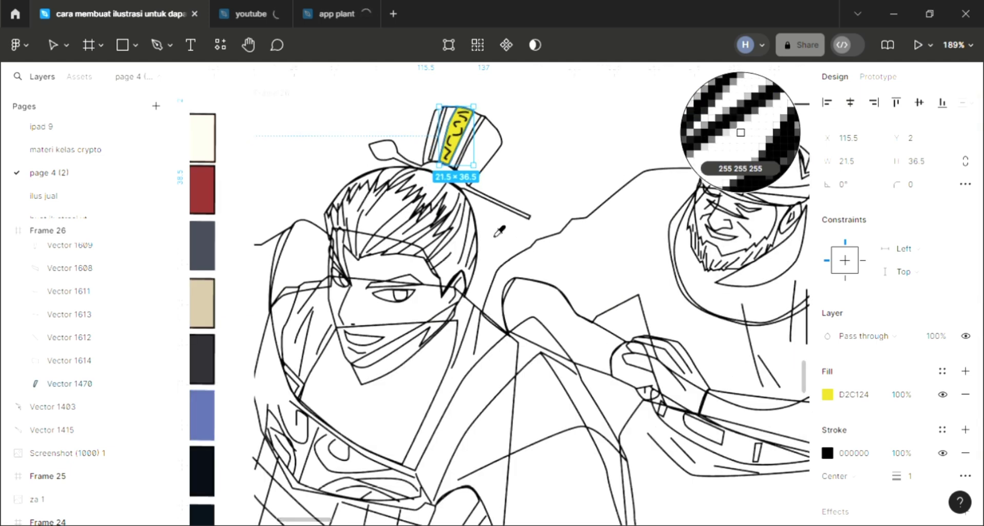
scroll(499, 222, "up", 1)
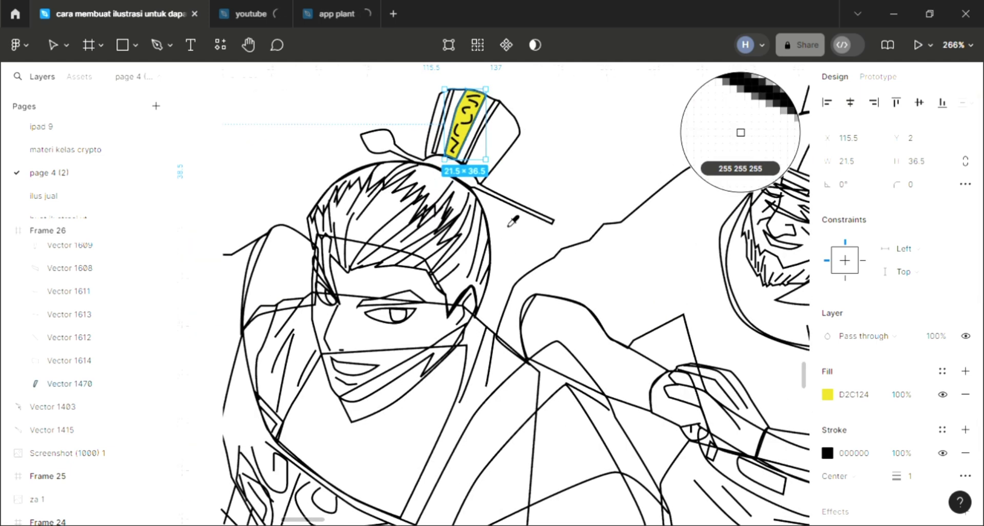
key("Escape")
left_click(507, 211)
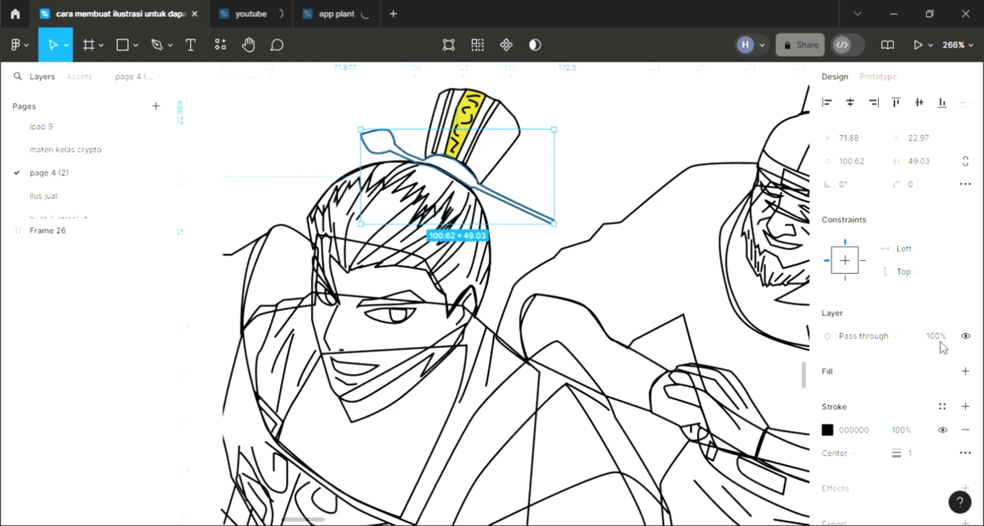
- Eyedrop the stripe's yellow onto the hairpin and the two remaining hat stripes
left_click(965, 371)
key("i")
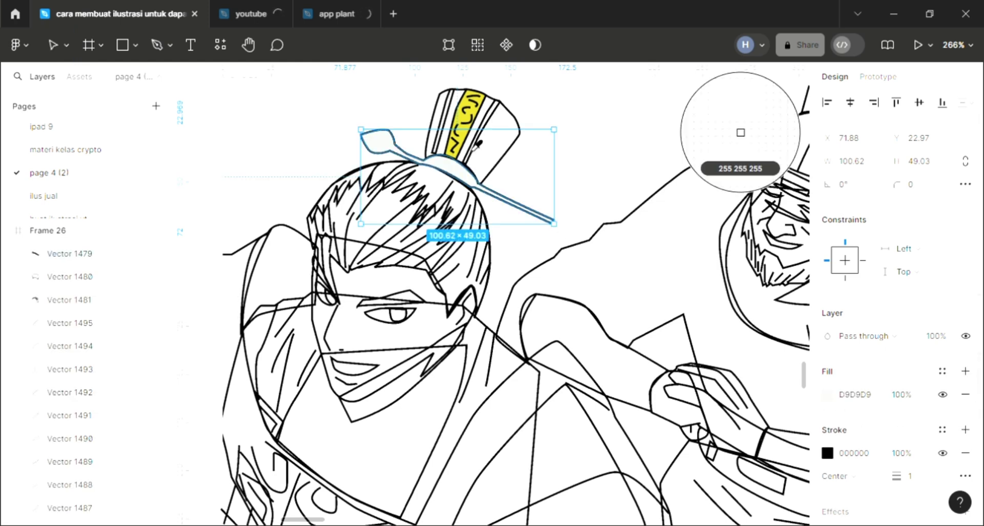
left_click(740, 132)
left_click(512, 170)
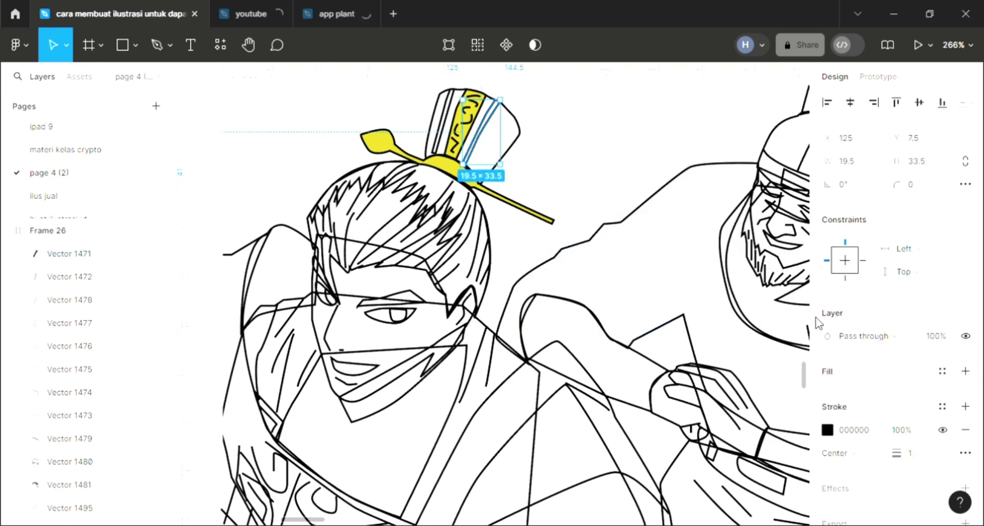
key("i")
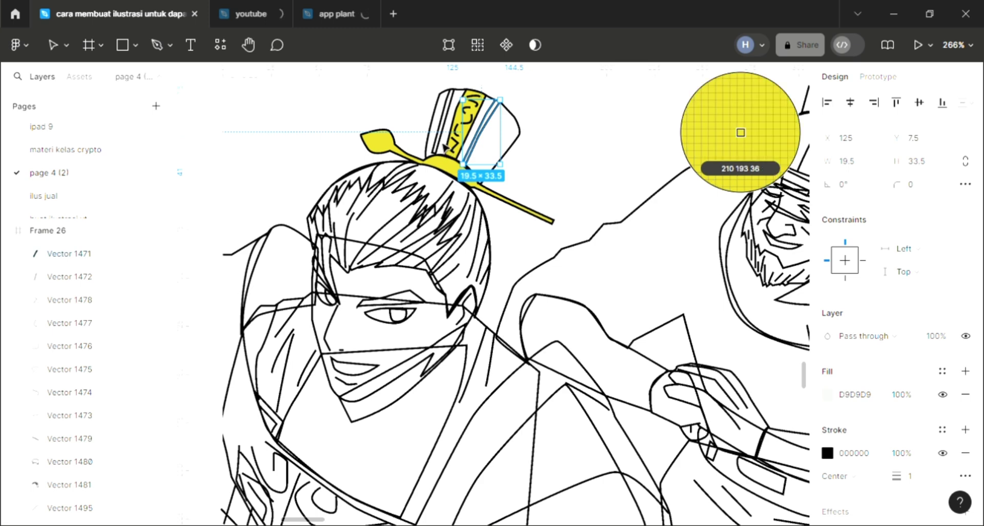
left_click(450, 156)
left_click(446, 148)
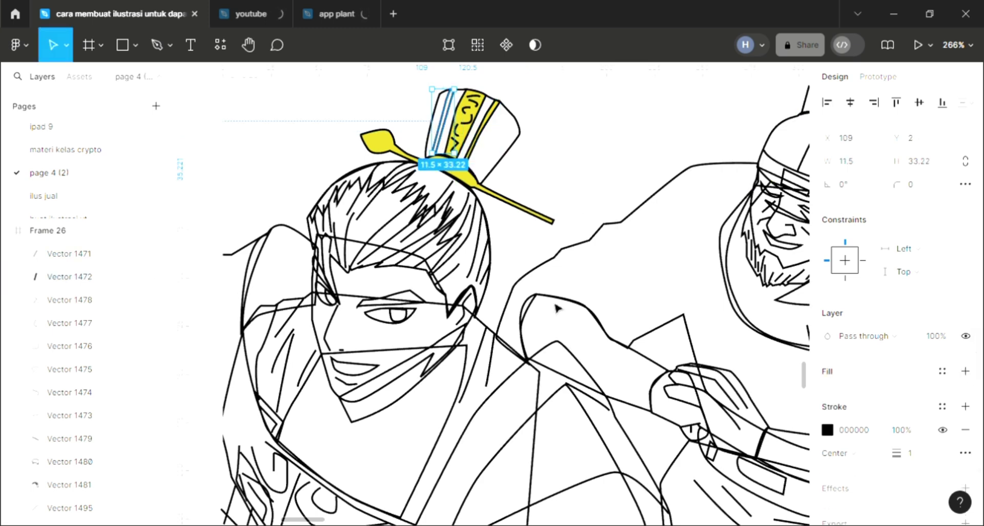
scroll(557, 306, "left", 2)
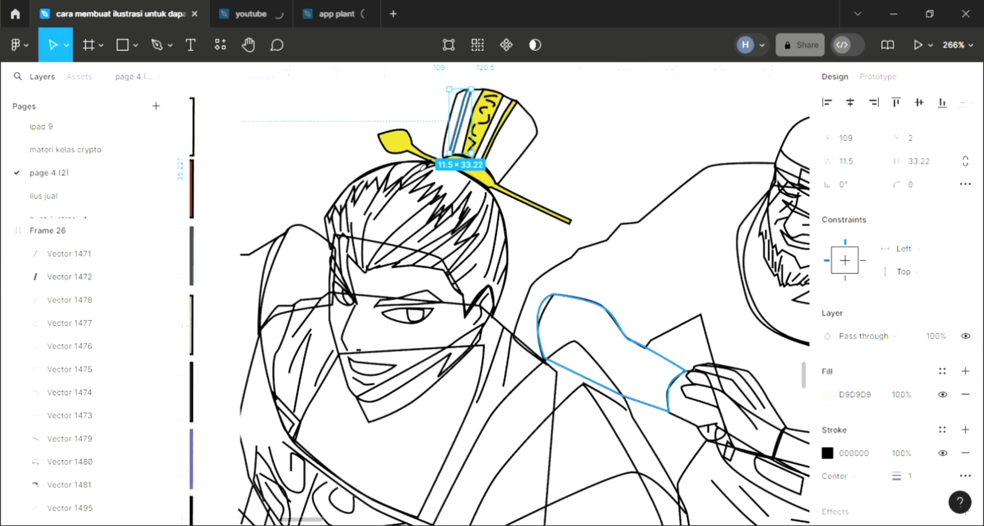
key("i")
left_click(513, 194)
- Fill the hat outline dark grey 40444F and send it behind the stripes
key("shift+Tab")
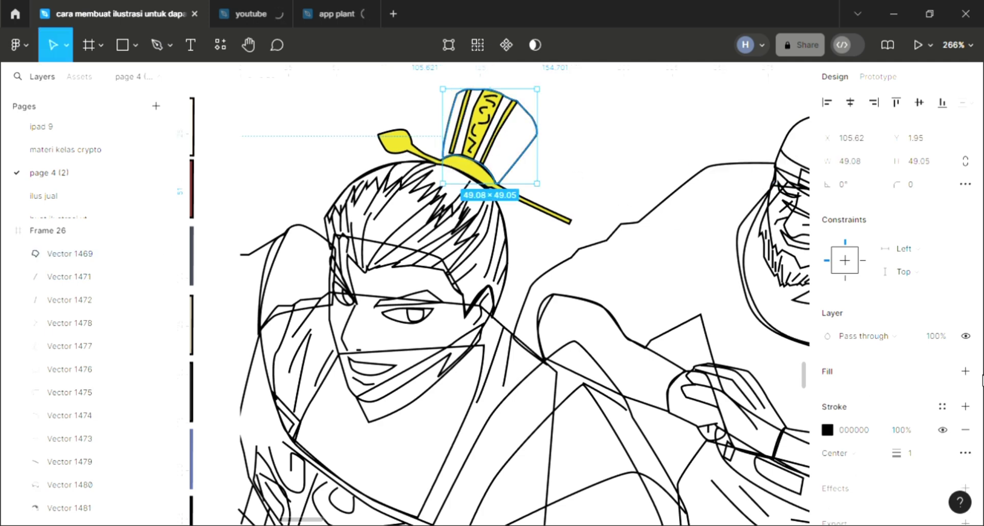
left_click(965, 371)
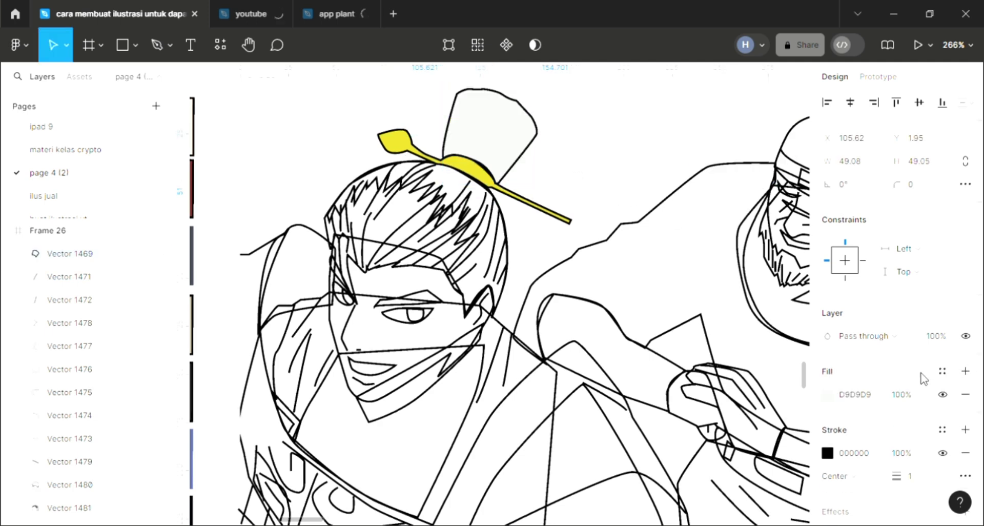
key("ctrl+shift+bracketleft")
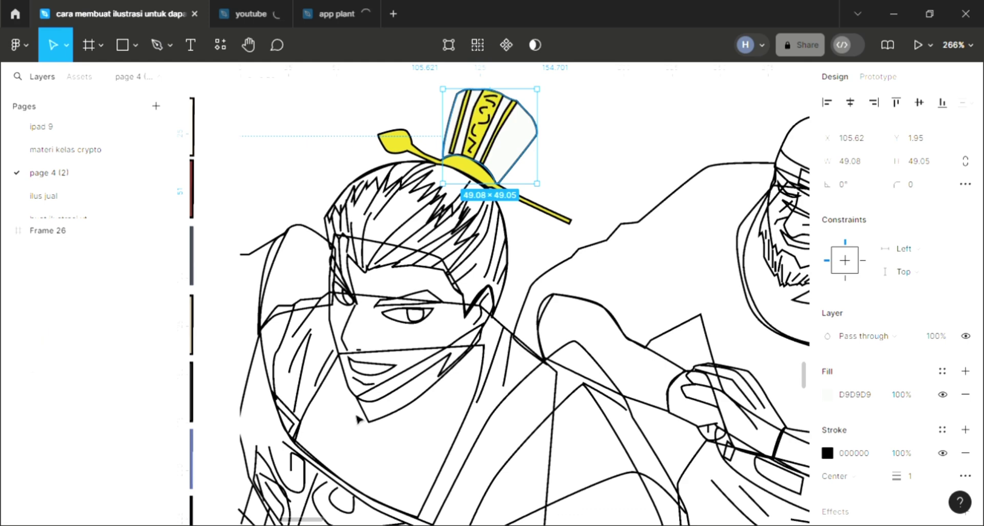
scroll(315, 453, "down", 1)
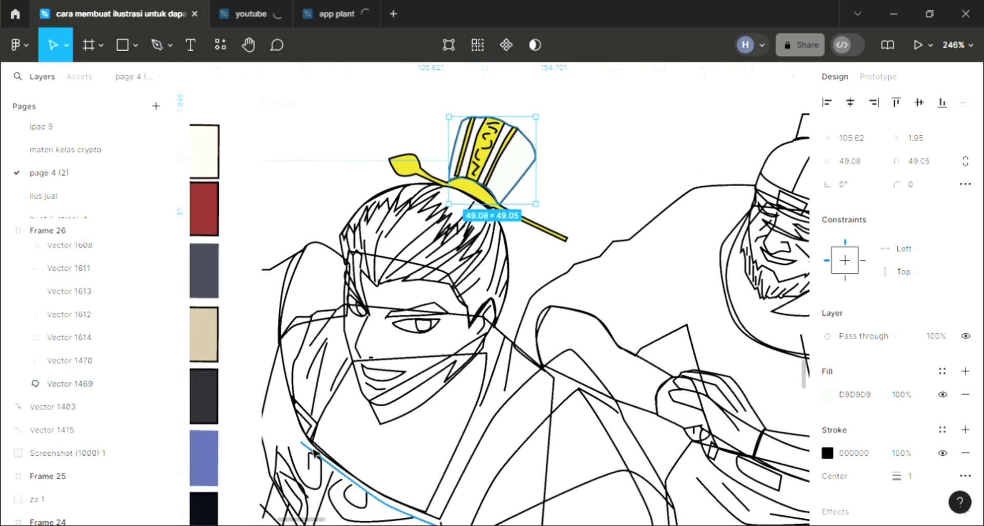
key("i")
left_click(740, 133)
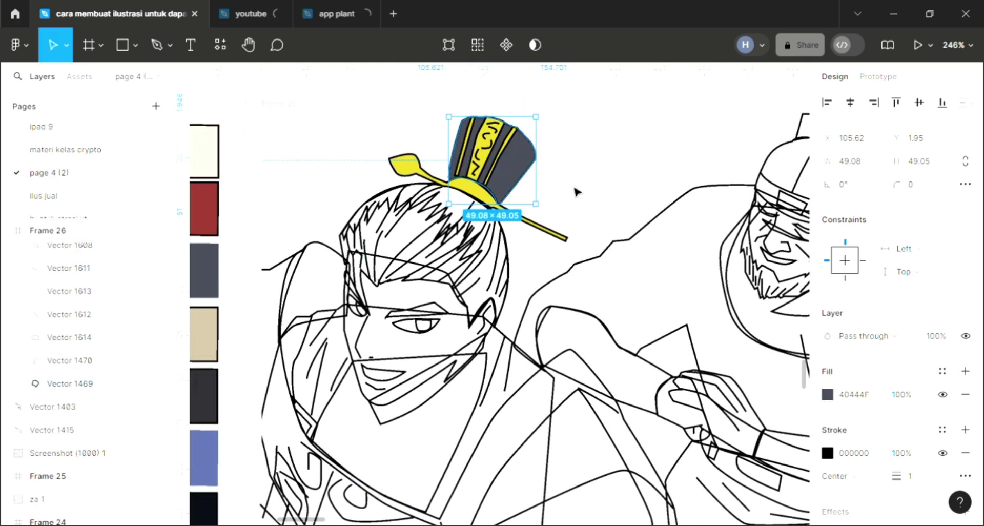
key("Escape")
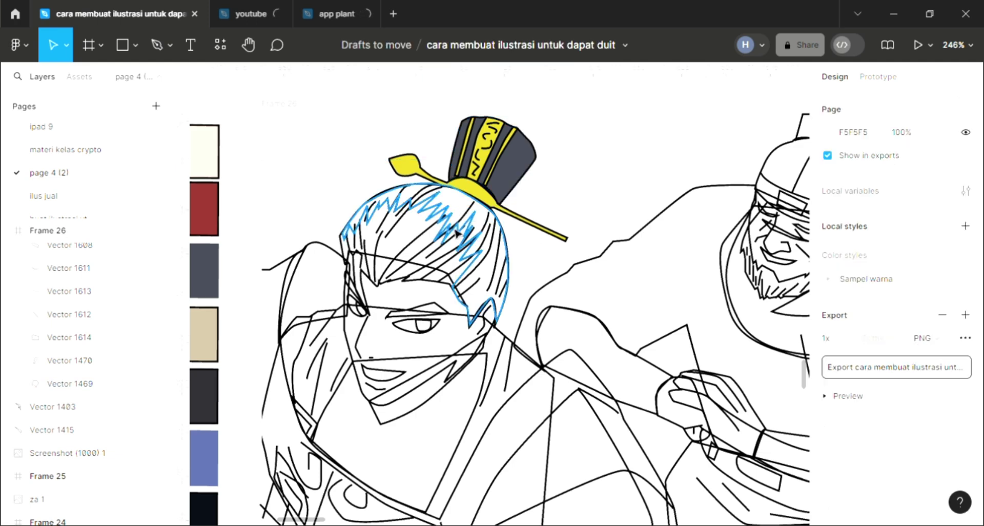
- Fill the left warrior's hair shape with the dark grey swatch
left_click(455, 233)
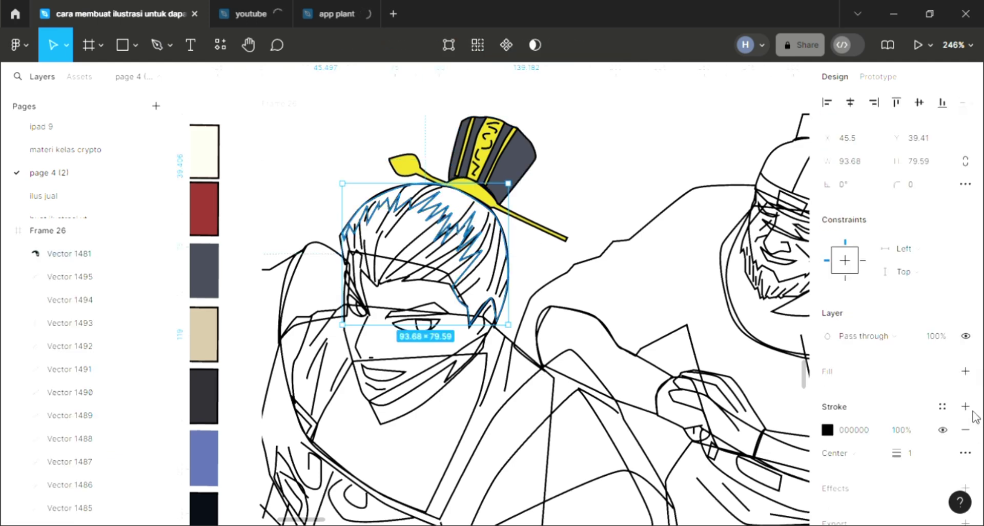
left_click(965, 369)
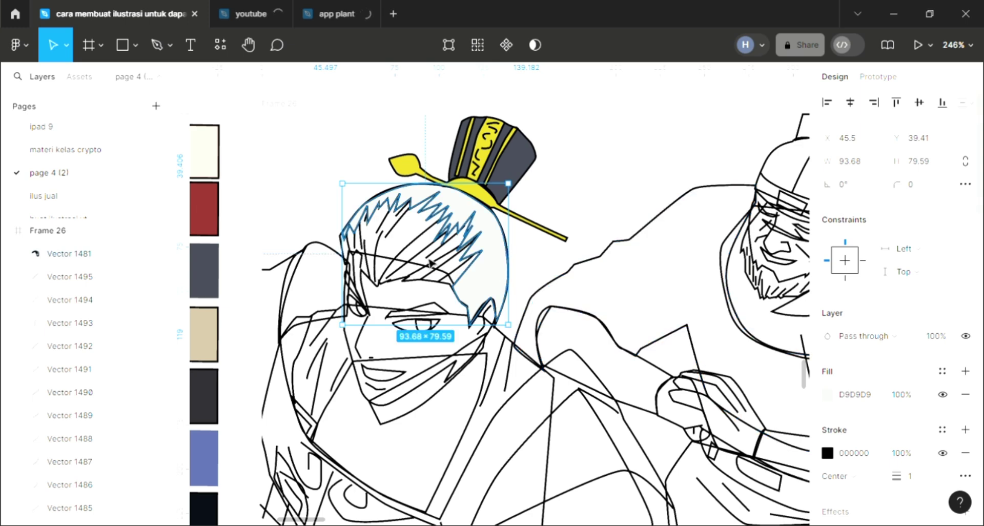
key("i")
left_click(739, 132)
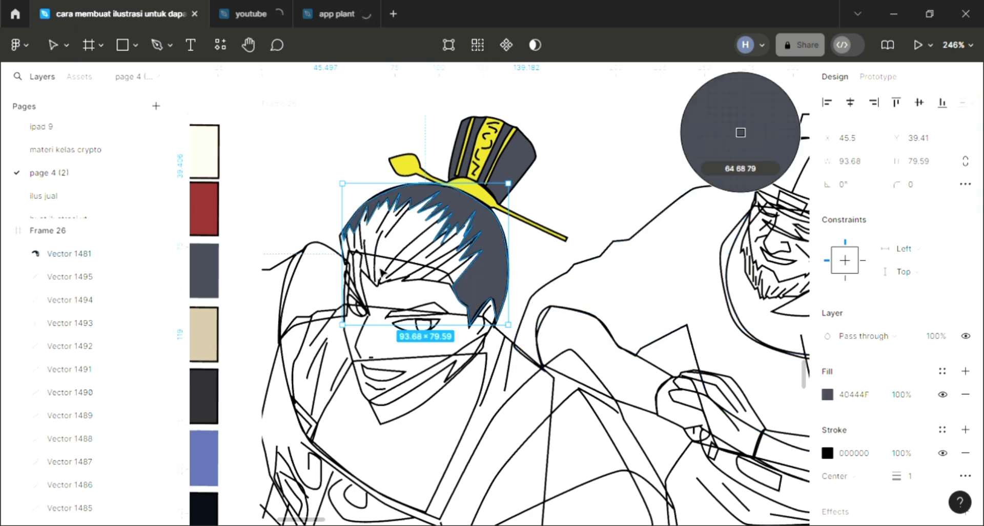
key("Escape")
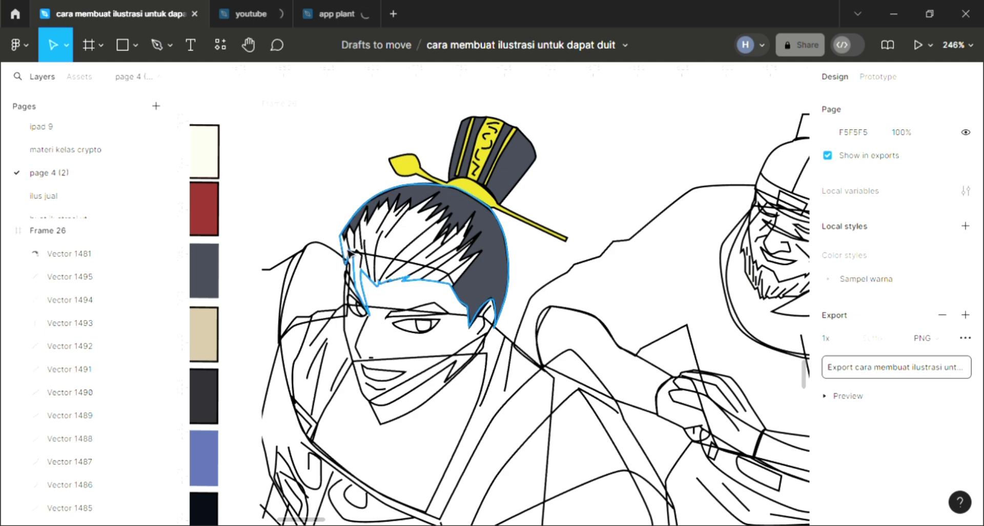
- Refill the hair near-black 090D14 and send it behind the strands
key("ctrl+d")
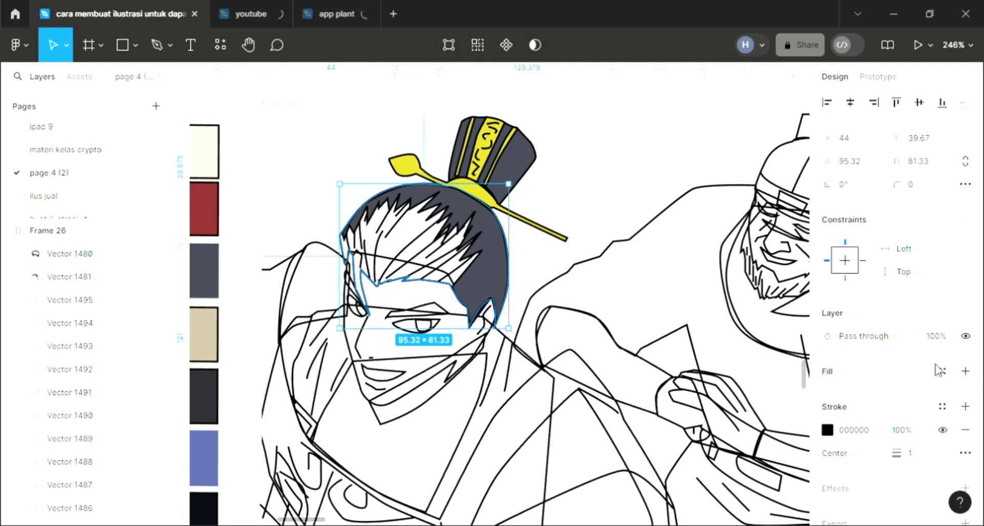
left_click(965, 371)
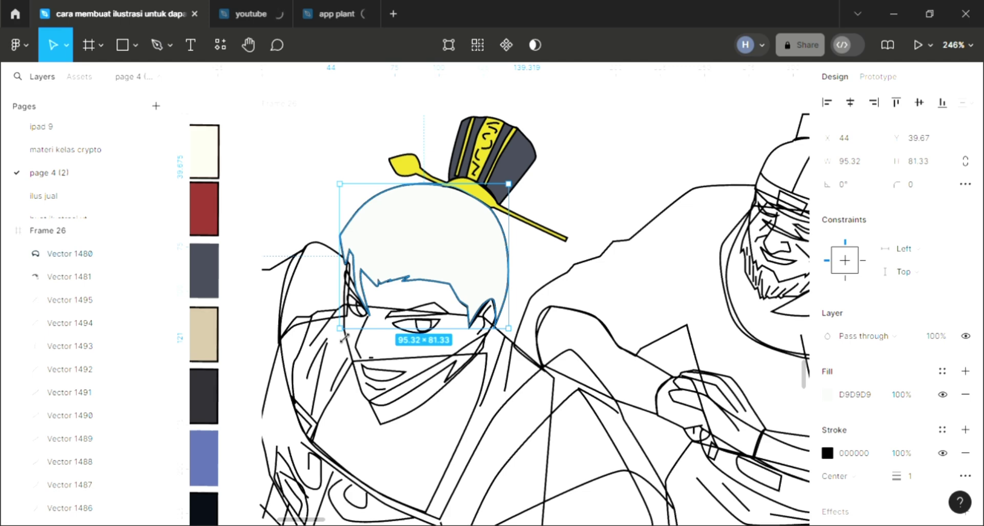
key("i")
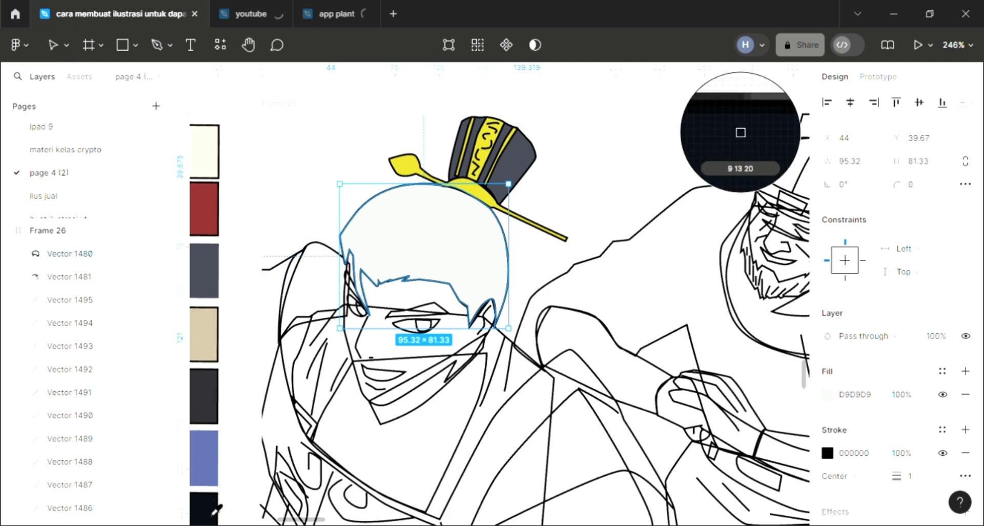
left_click(218, 506)
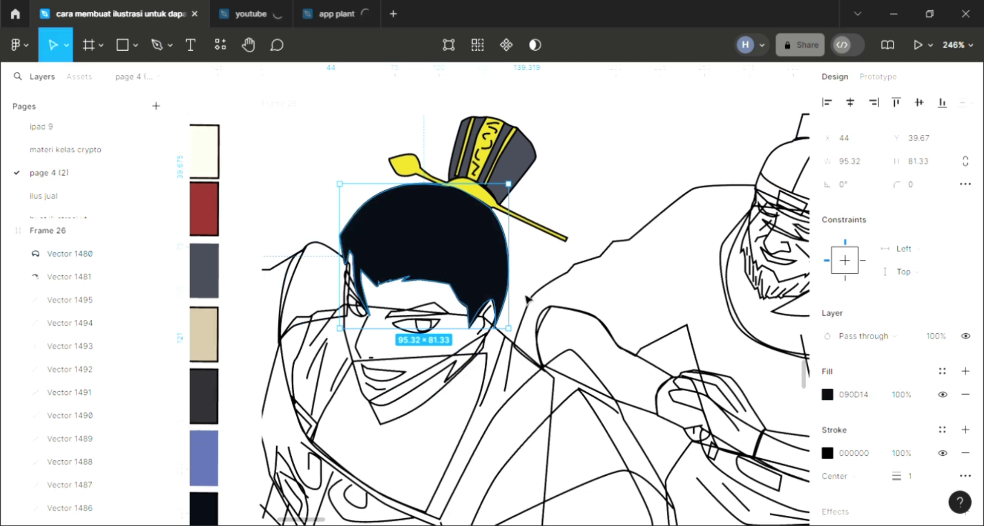
key("bracketleft")
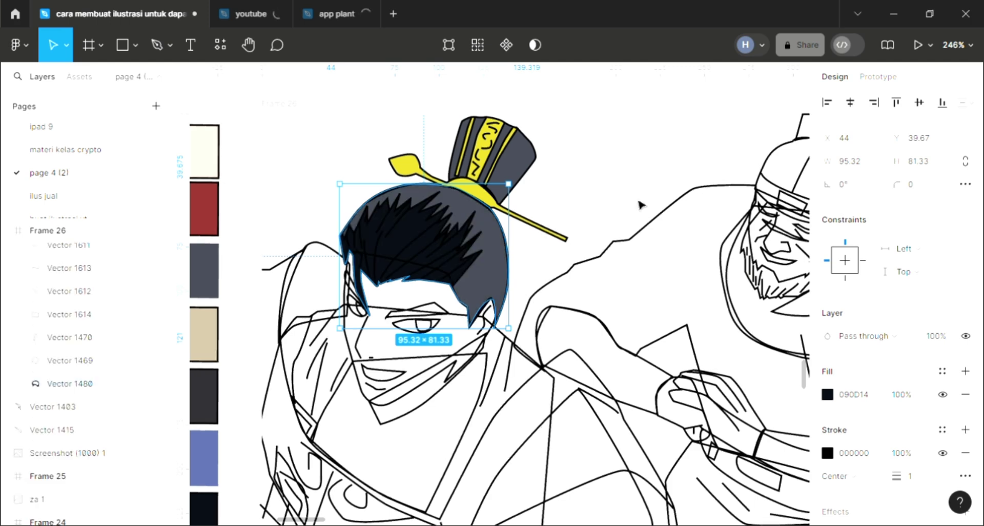
left_click(552, 185)
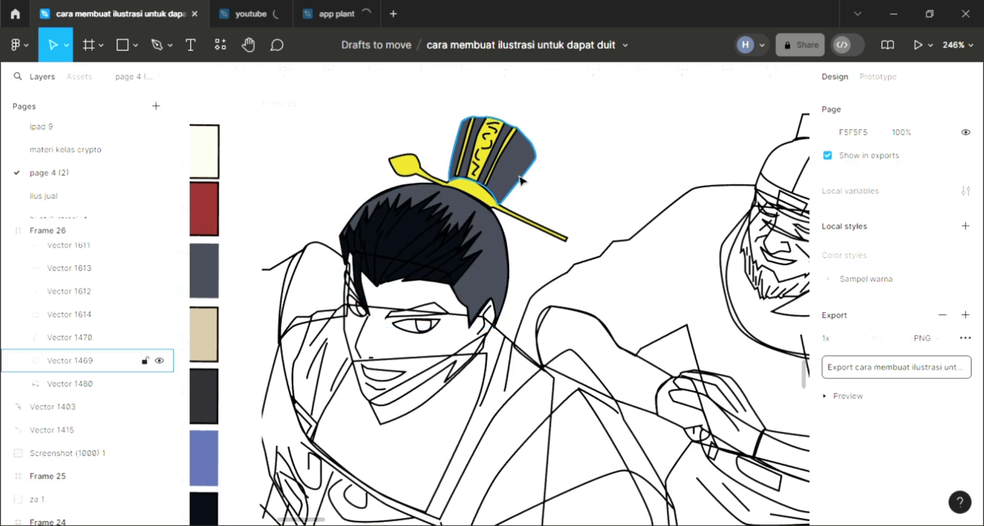
- Recolour the hat's grey panel near-black to match the hair
left_click(520, 179)
key("i")
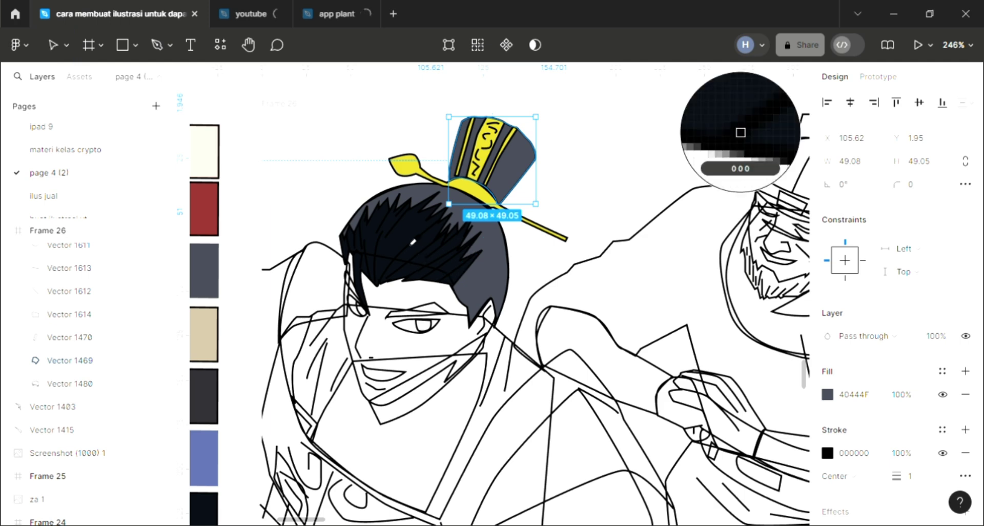
left_click(633, 228)
left_click(606, 302)
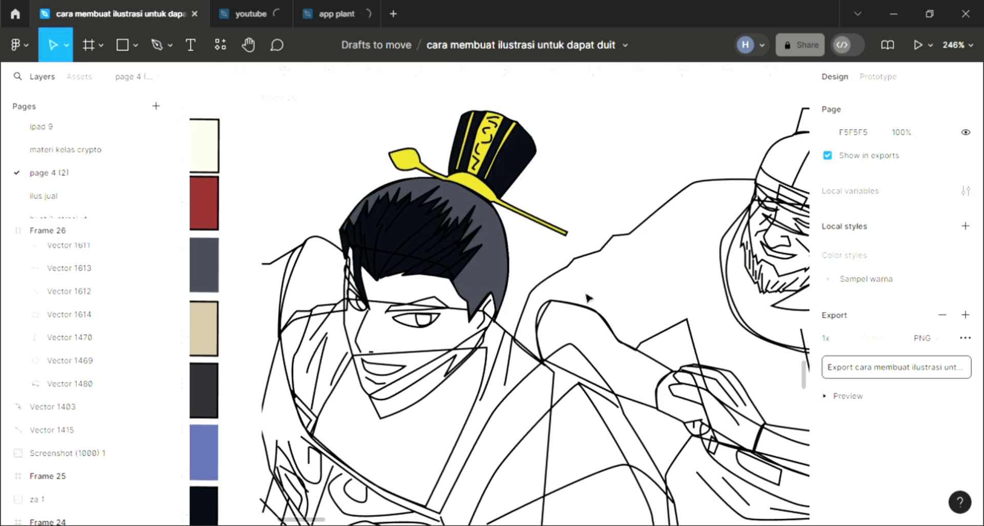
- Add a fill to the eyebrow shape and start eyedropping its colour
scroll(588, 295, "down", 3)
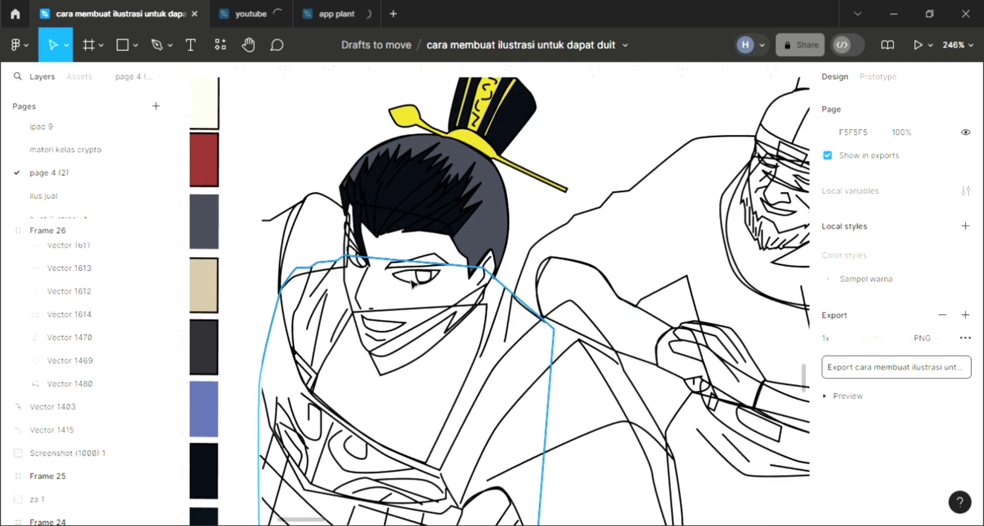
left_click(416, 258)
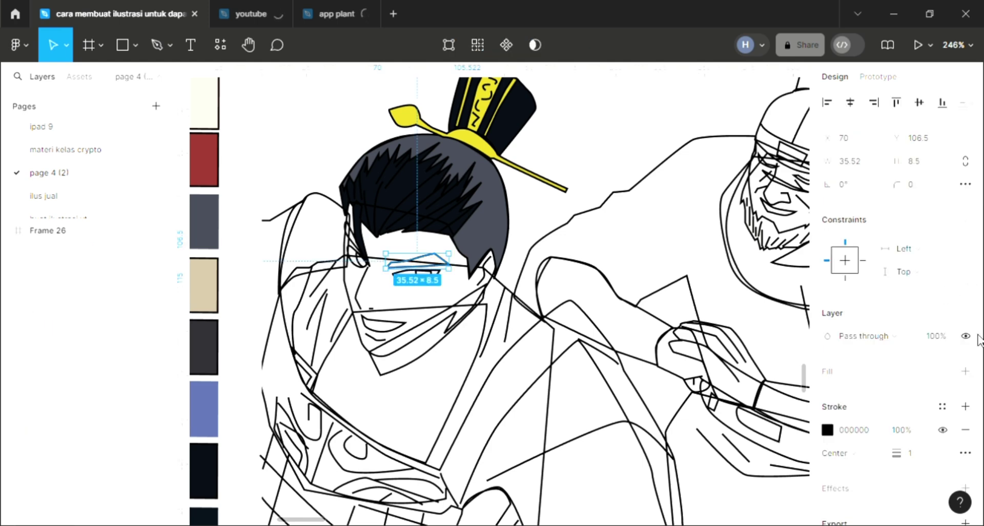
left_click(965, 370)
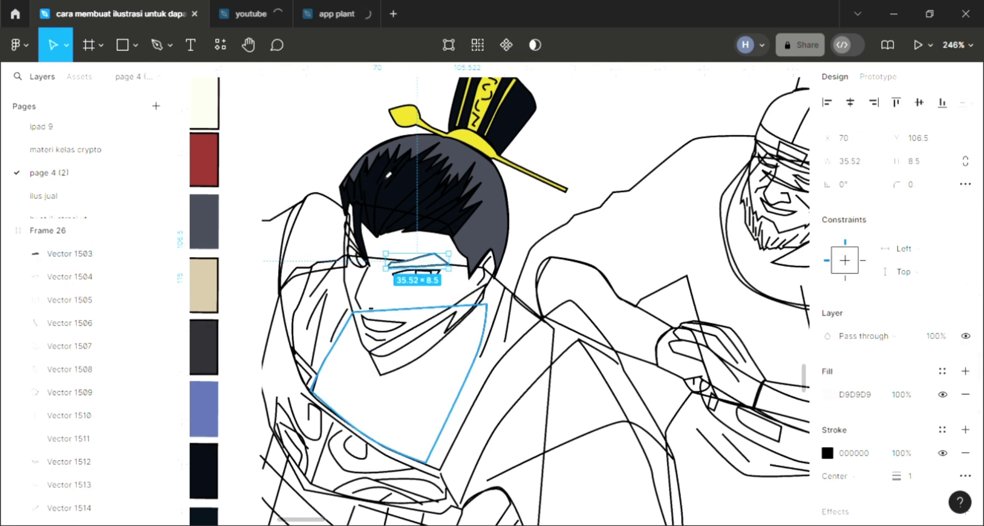
key("i")
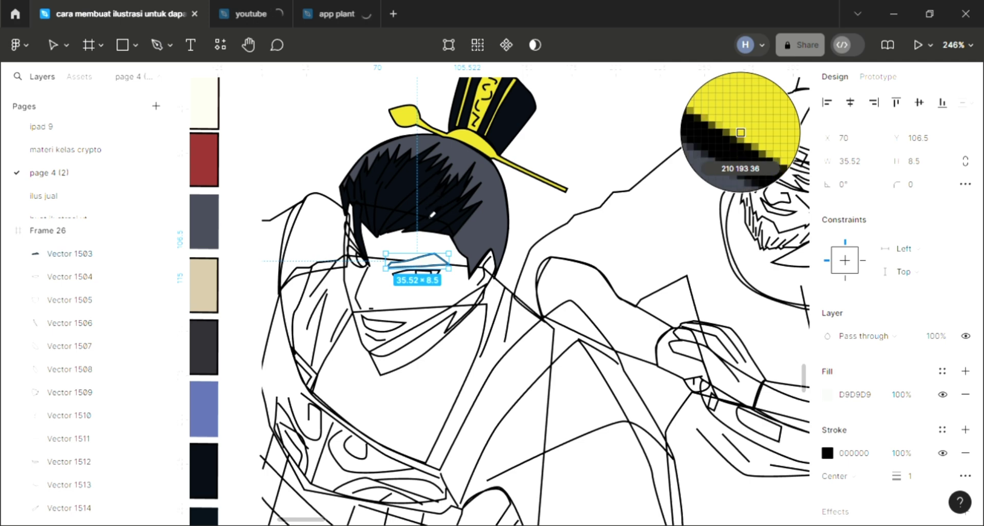
- Colour the eyebrow black and the stroke beside the ear near-black
left_click(378, 276)
scroll(366, 271, "up", 2)
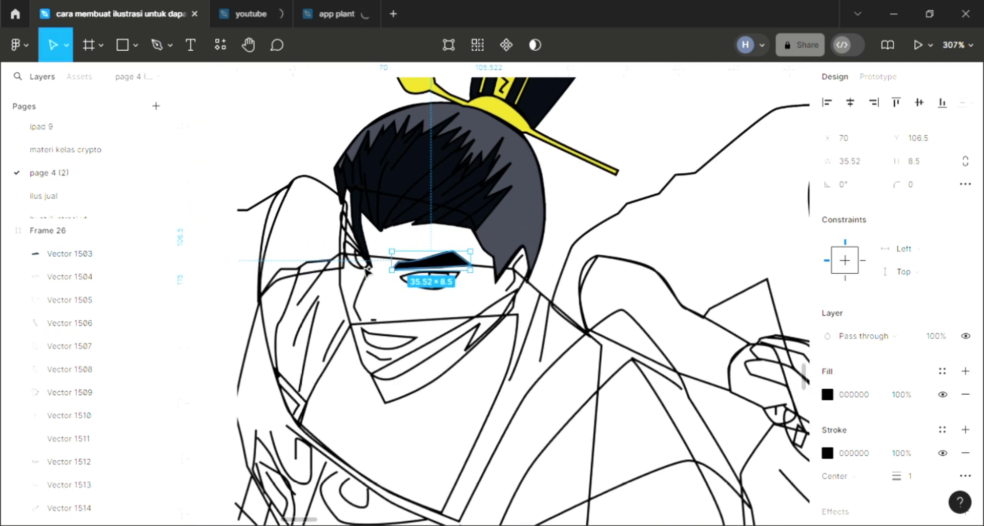
scroll(366, 271, "up", 2)
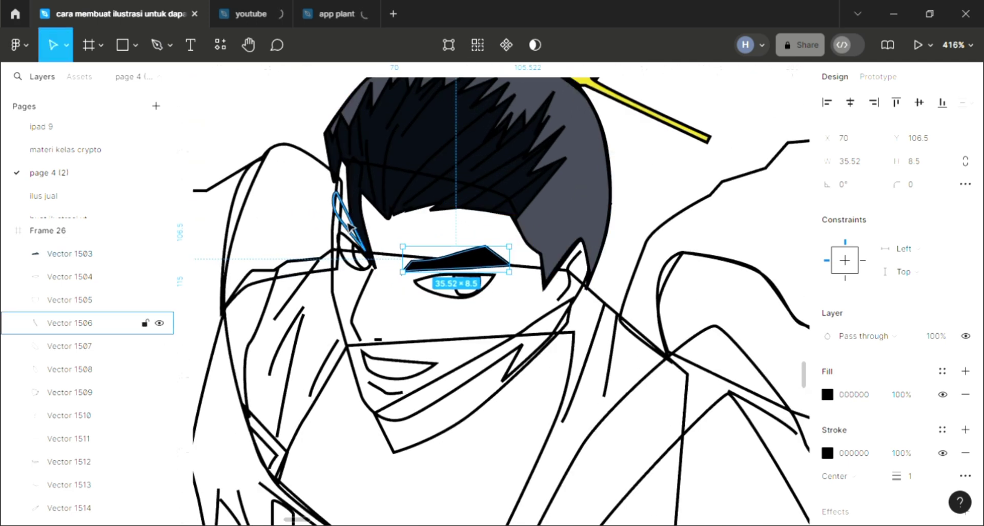
left_click(350, 227)
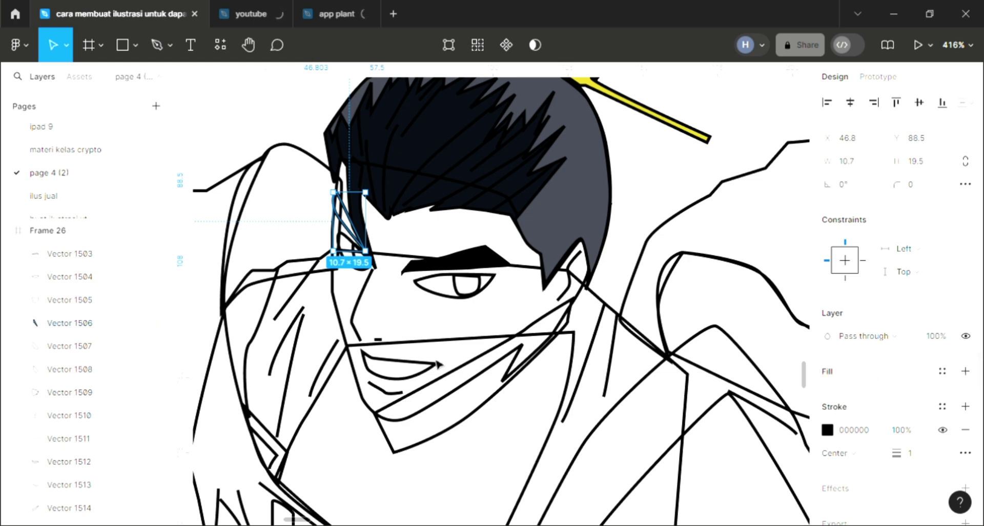
scroll(438, 365, "up", 2)
left_click(965, 371)
key("i")
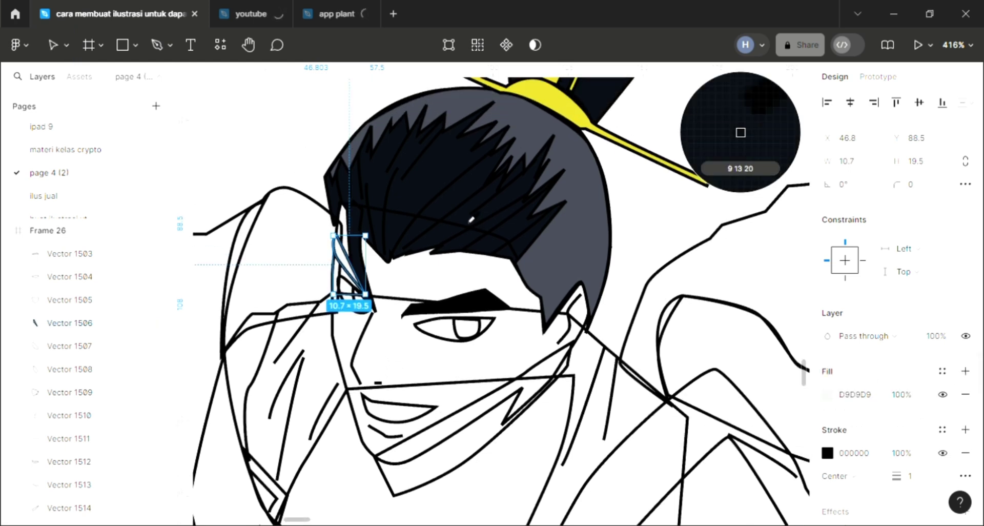
left_click(444, 265)
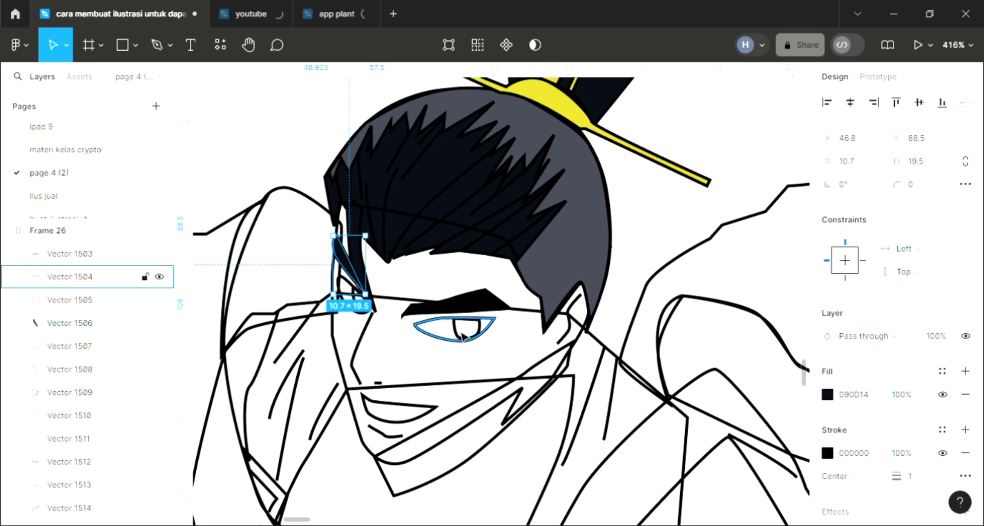
- Fill the pupil dark and replace the eye outline's fill with white
left_click(463, 337)
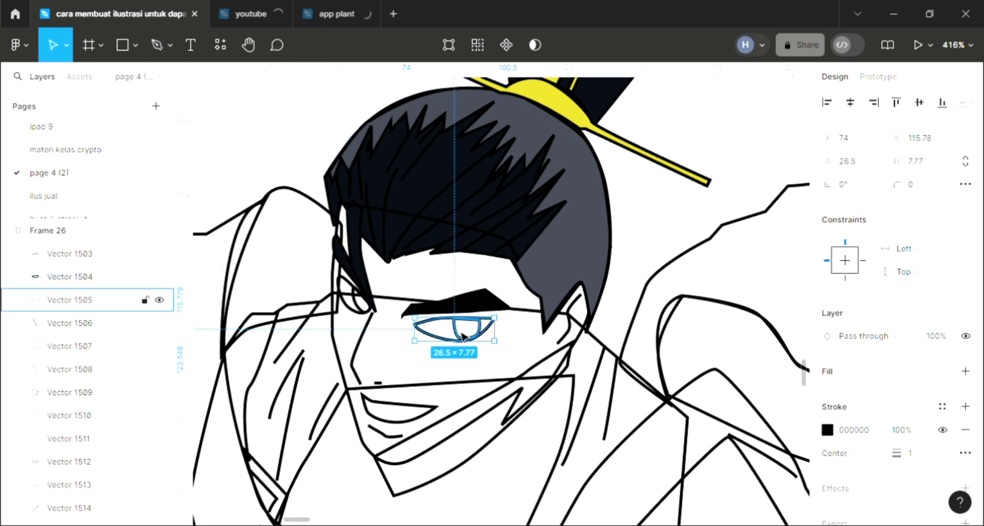
left_click(964, 371)
key("i")
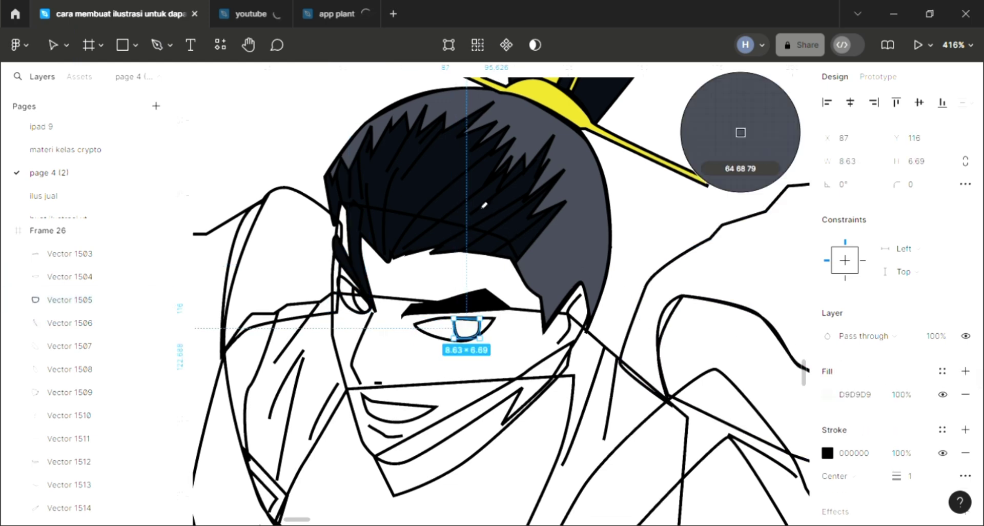
left_click(435, 335)
left_click(433, 334)
left_click(964, 394)
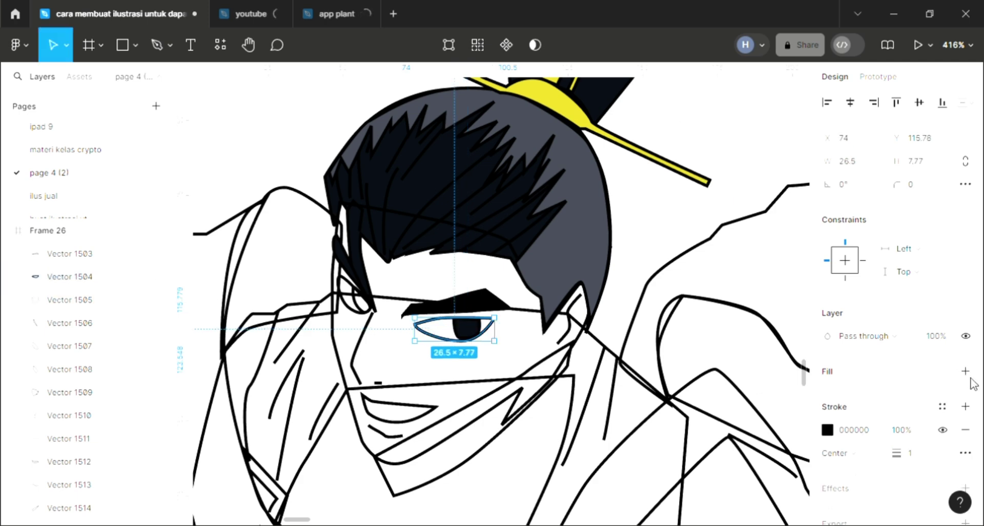
left_click(965, 371)
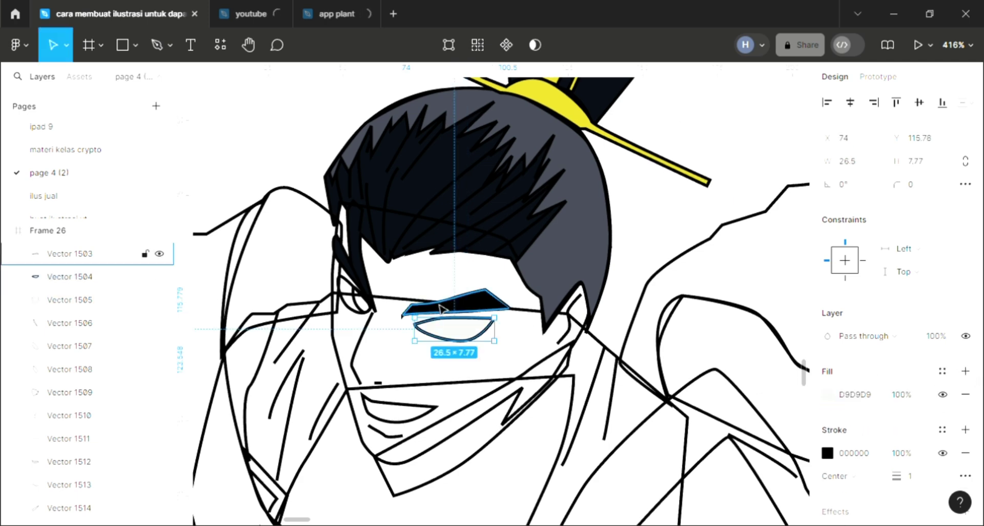
key("i")
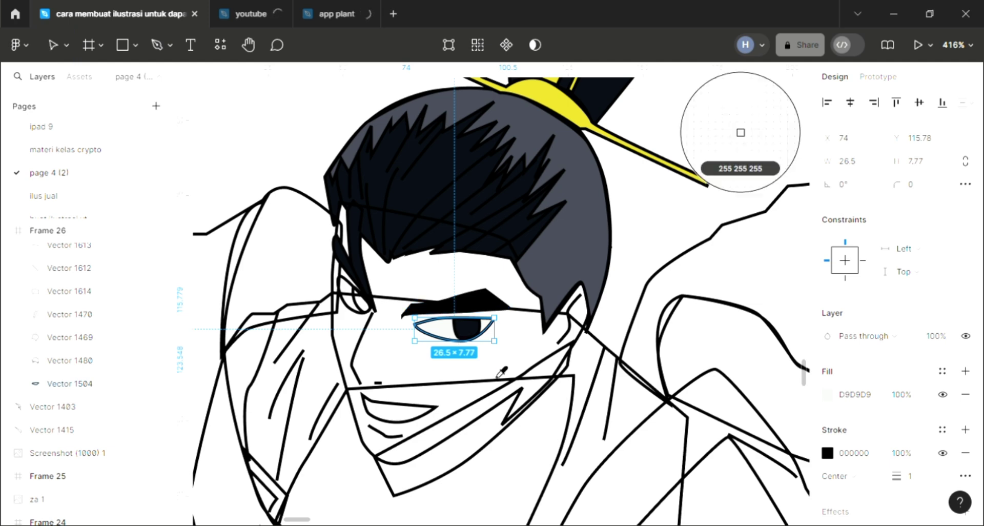
left_click(353, 310)
- Fill the inner ear curl near-black and the outer ear shape white FFFFFF
left_click(357, 303)
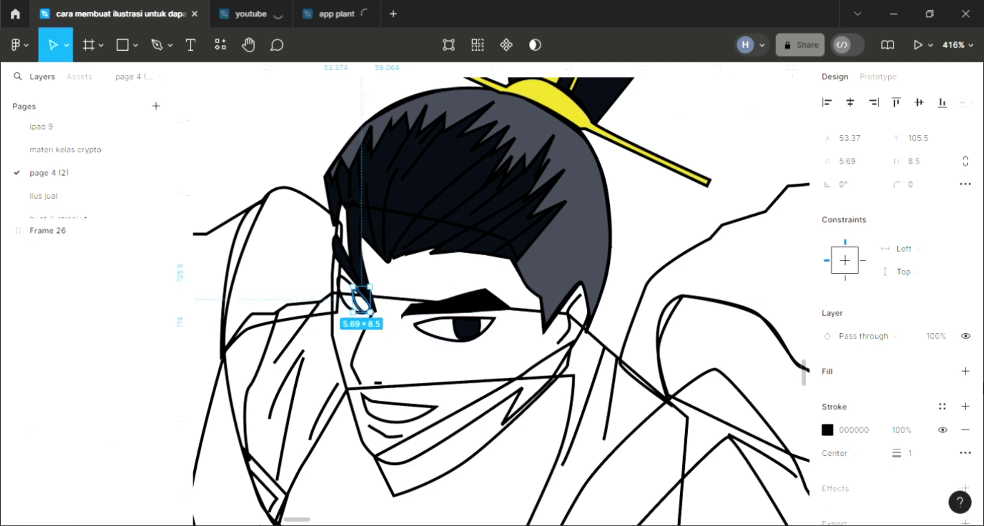
left_click(963, 372)
key("i")
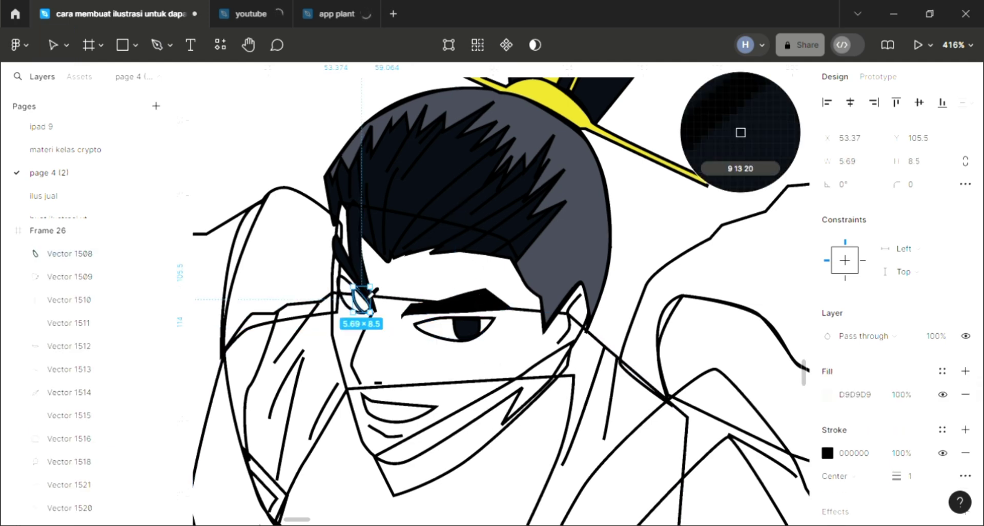
left_click(740, 132)
left_click(354, 292)
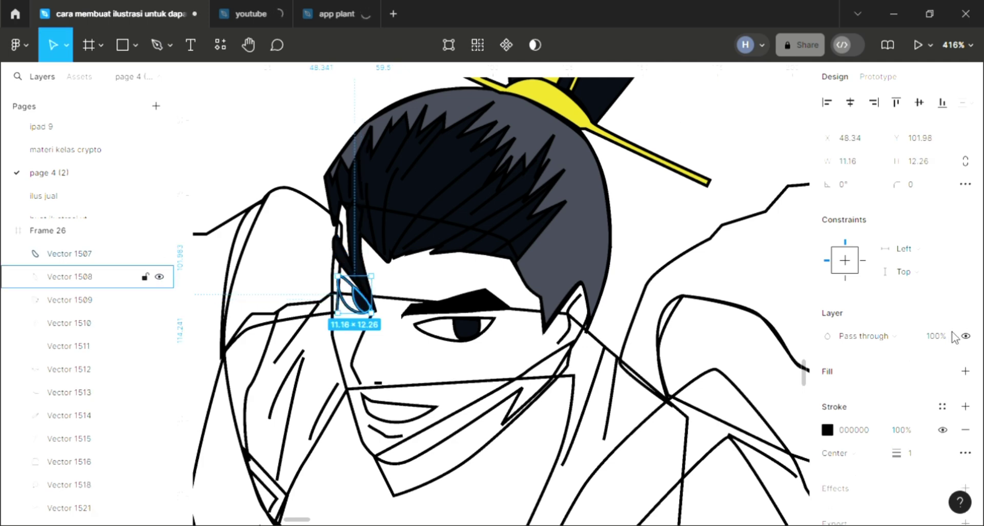
left_click(963, 372)
key("i")
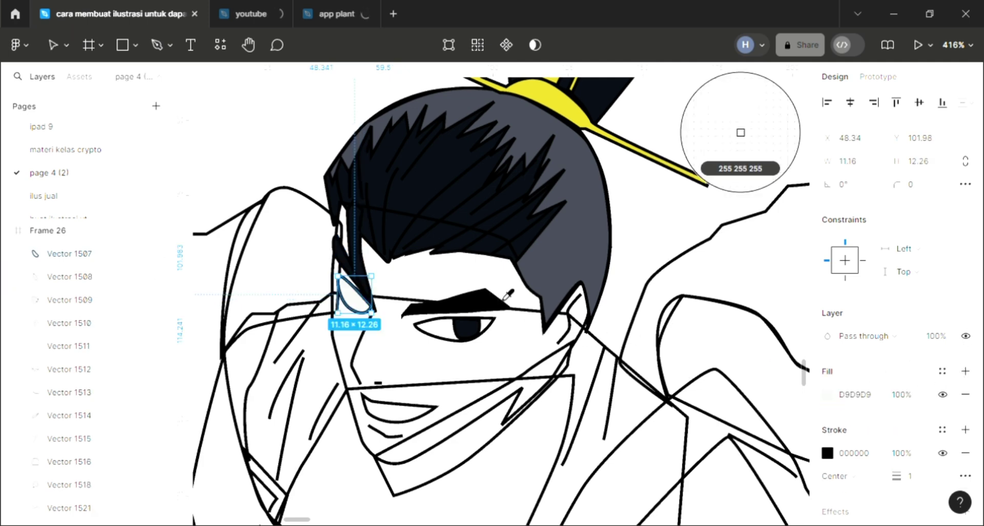
left_click(738, 132)
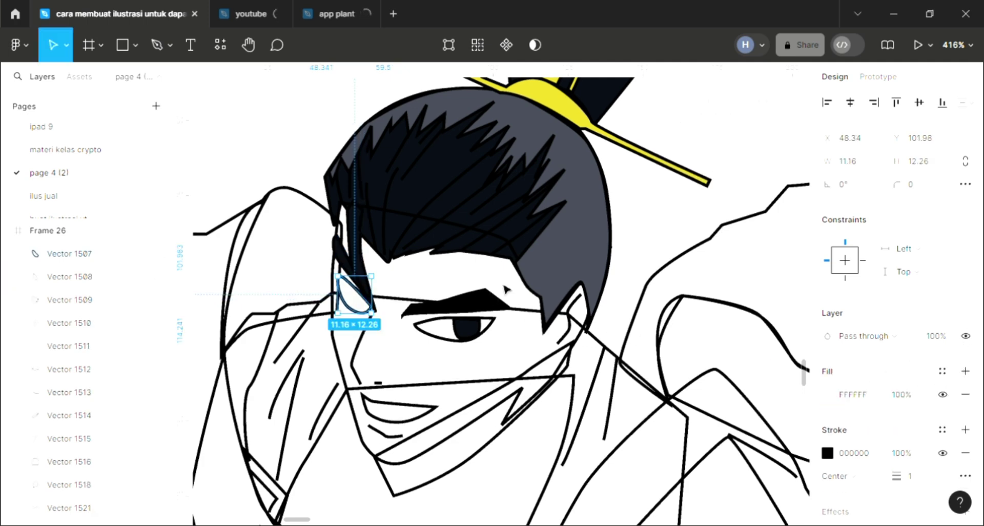
- Fill the mouth white and add a face fill sent behind the line art
left_click(388, 420)
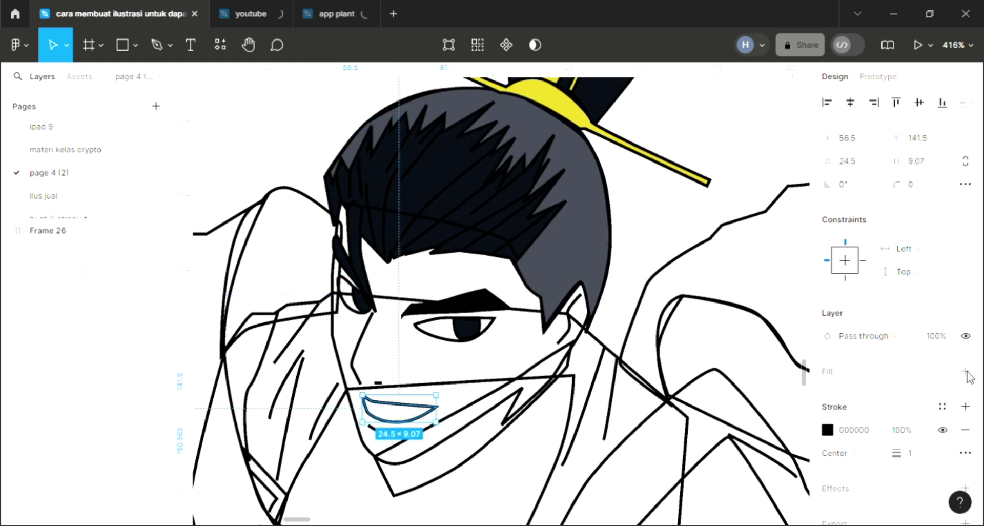
key("i")
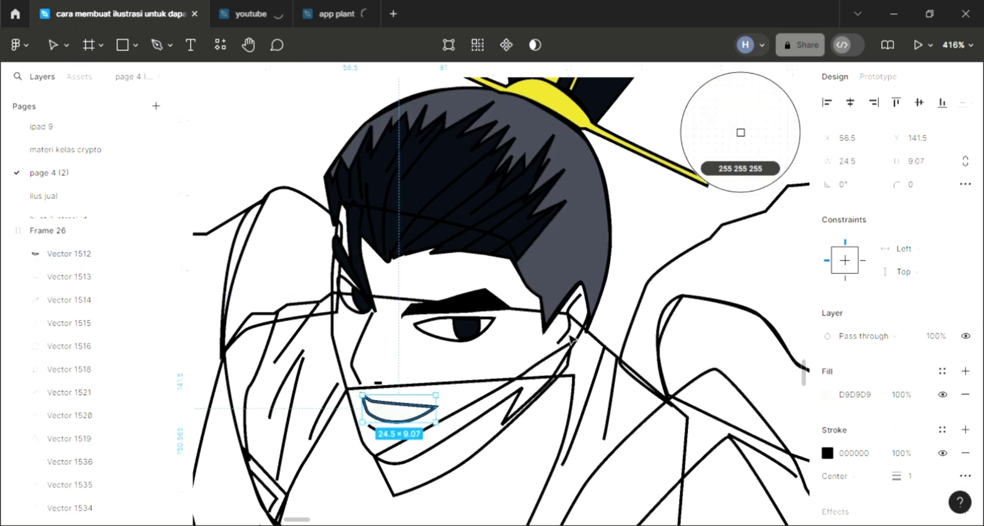
left_click(573, 341)
left_click(582, 367)
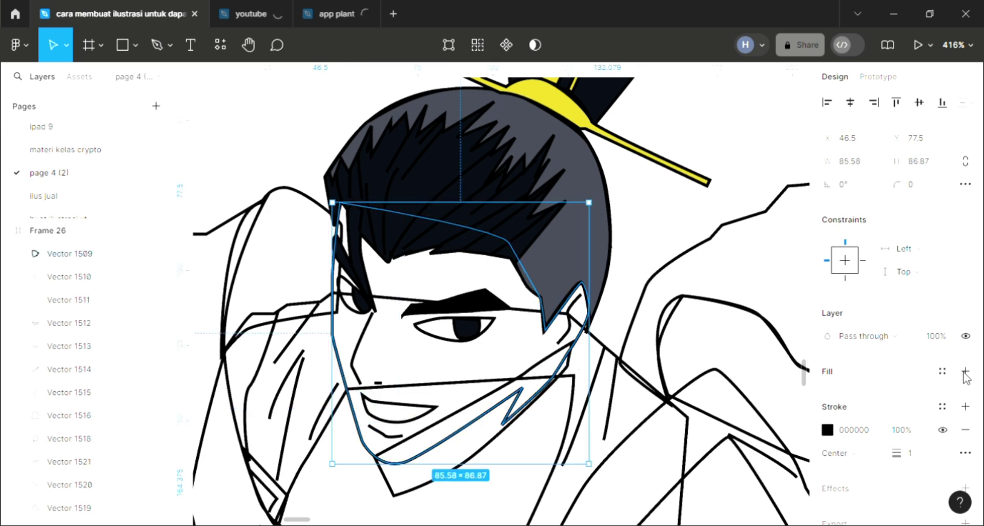
left_click(965, 373)
key("ctrl+shift+bracketleft")
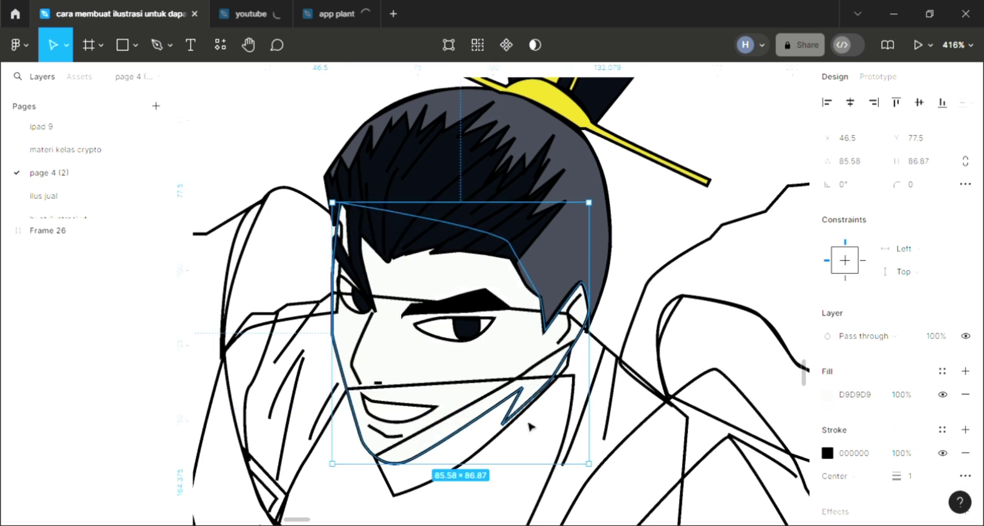
- Colour the face with the cream swatch, then warm it to skin tone F4CFBB
scroll(531, 424, "down", 2)
scroll(556, 425, "down", 2)
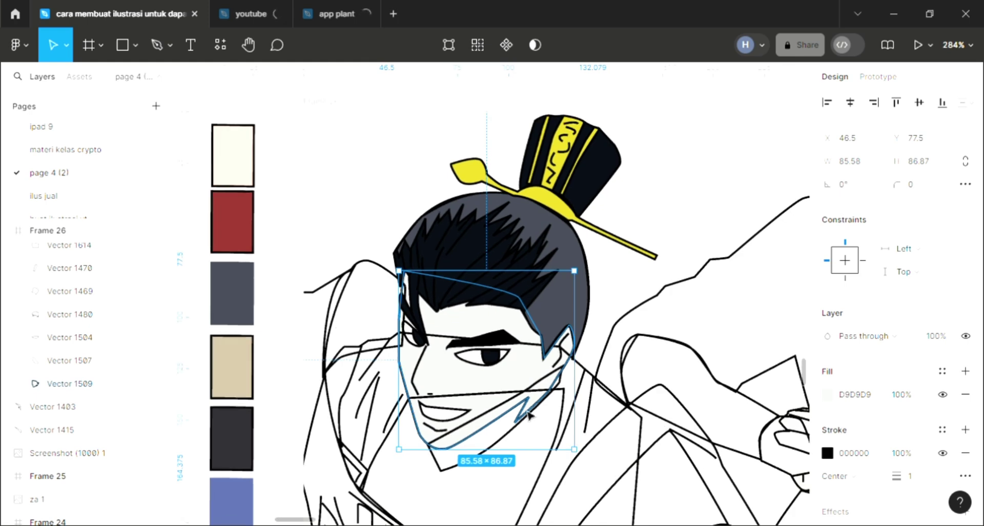
scroll(515, 412, "down", 2)
scroll(464, 399, "down", 2)
scroll(464, 379, "up", 2)
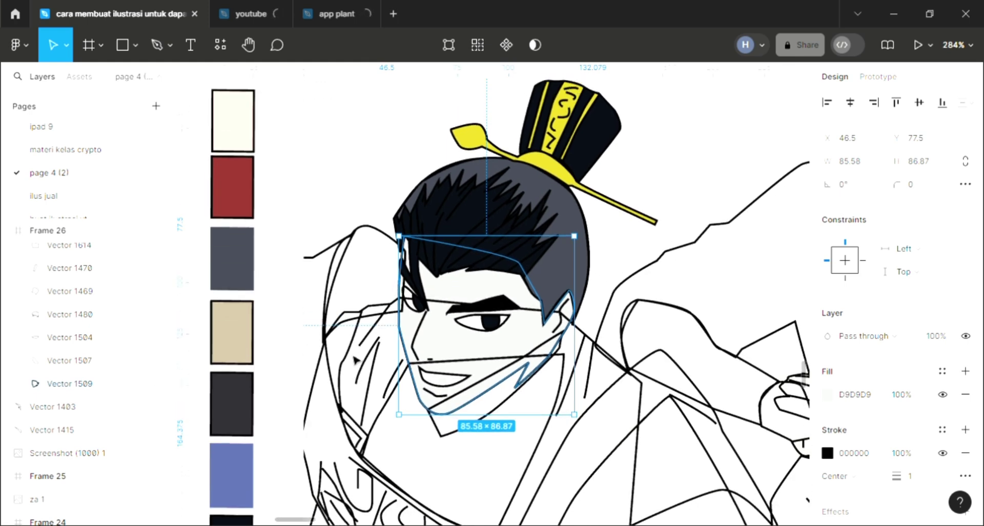
key("i")
left_click(231, 135)
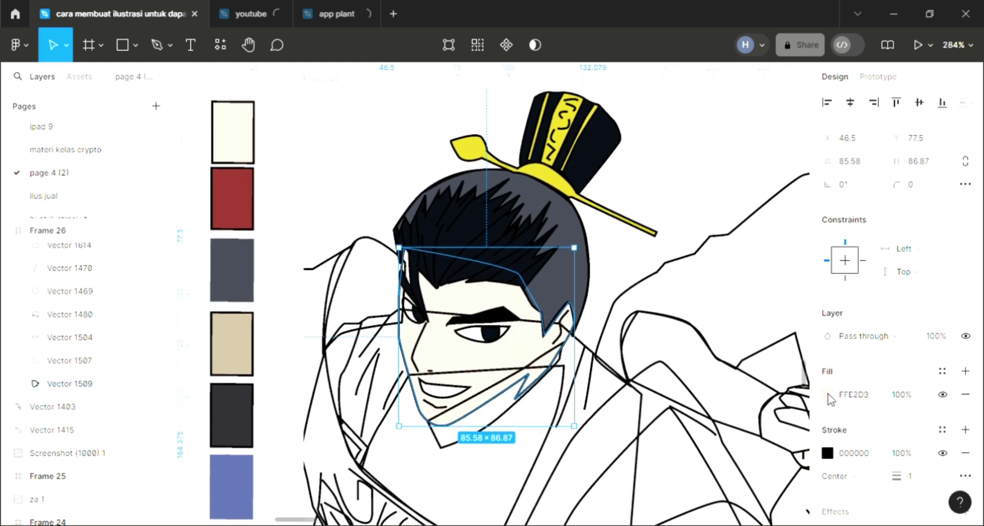
left_click(827, 395)
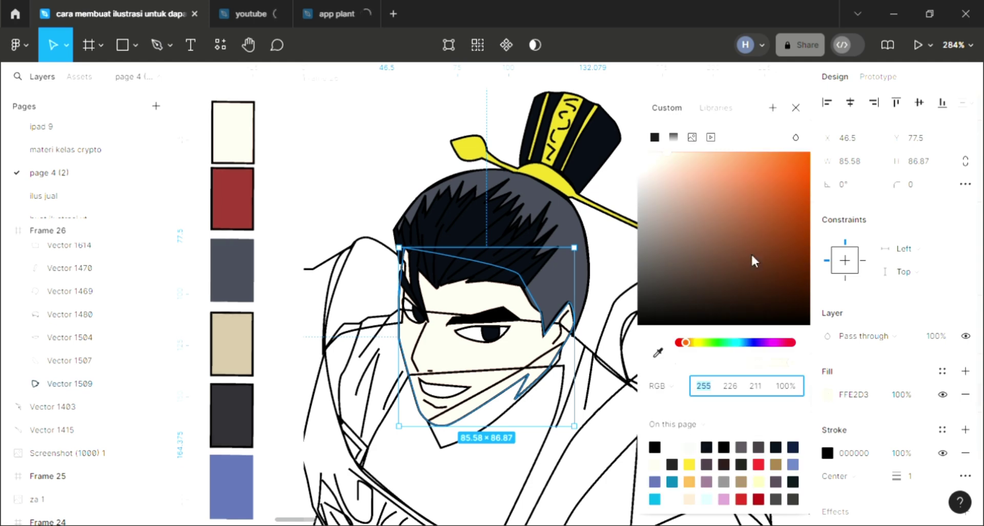
left_click(680, 169)
left_click(795, 108)
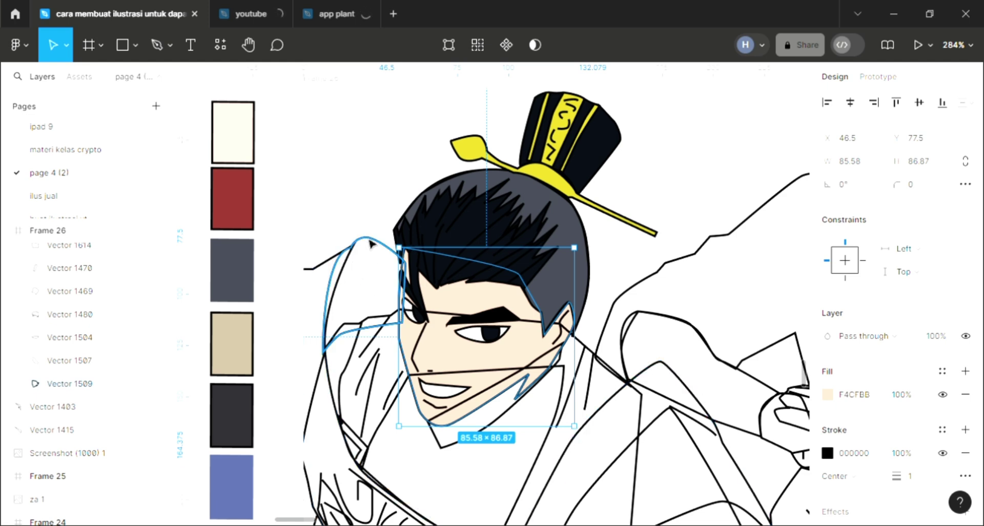
left_click(370, 242)
- Fill the small piece left of the face with the dark hair colour
left_click(965, 370)
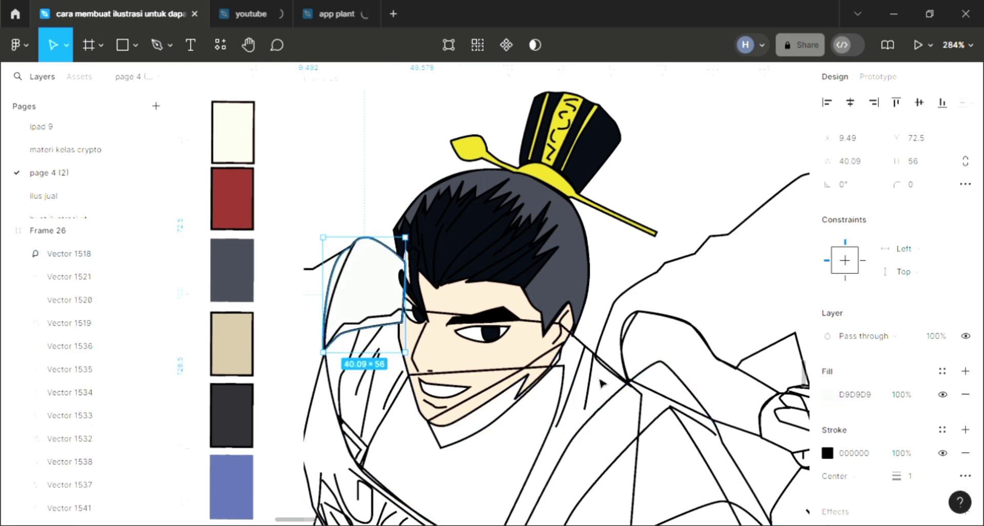
key("i")
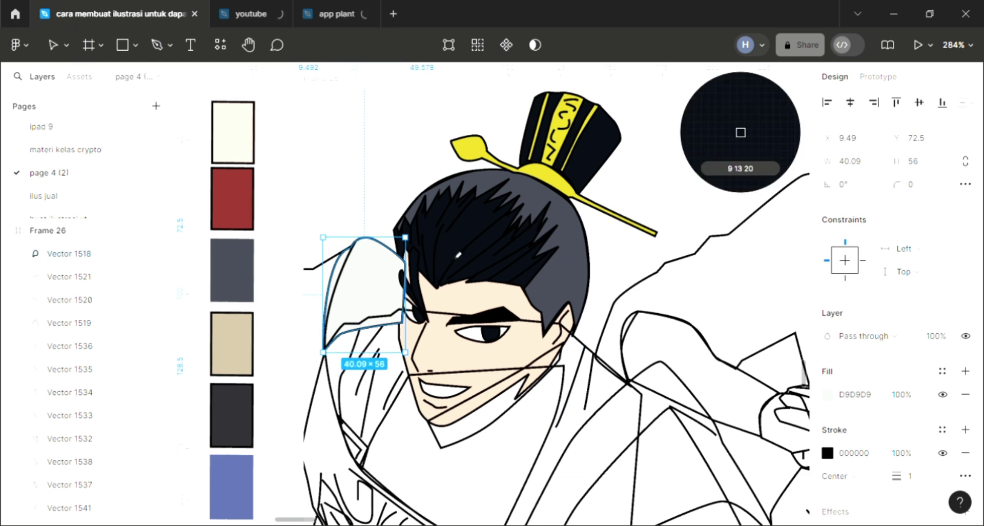
left_click(419, 281)
key("Escape")
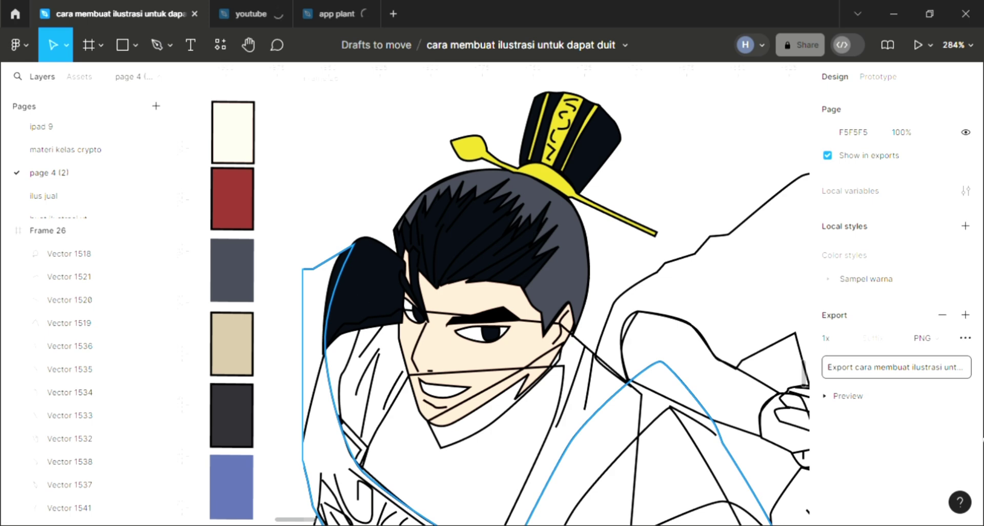
- Fill the large coat shape with the tan swatch, BEB095
left_click(495, 394)
scroll(494, 397, "down", 1)
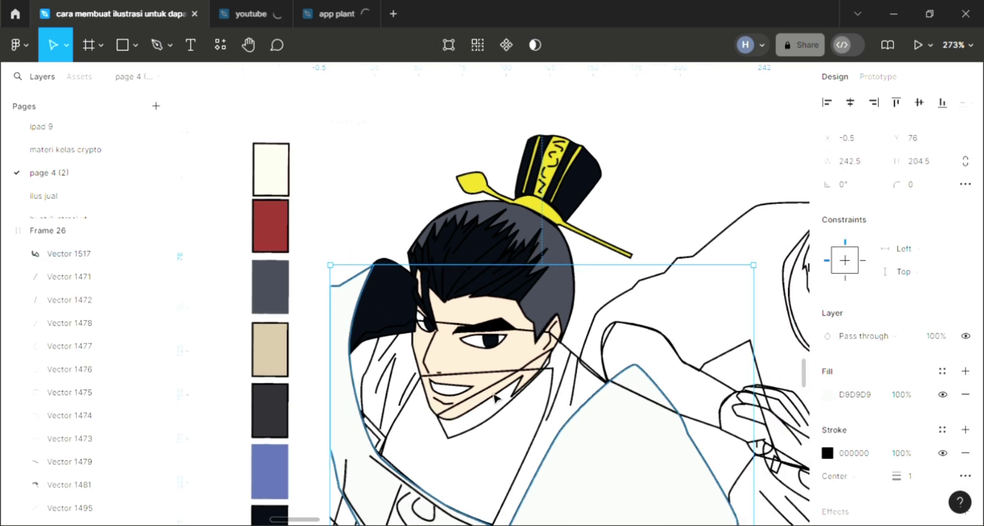
scroll(495, 397, "down", 1)
scroll(507, 333, "down", 1)
key("i")
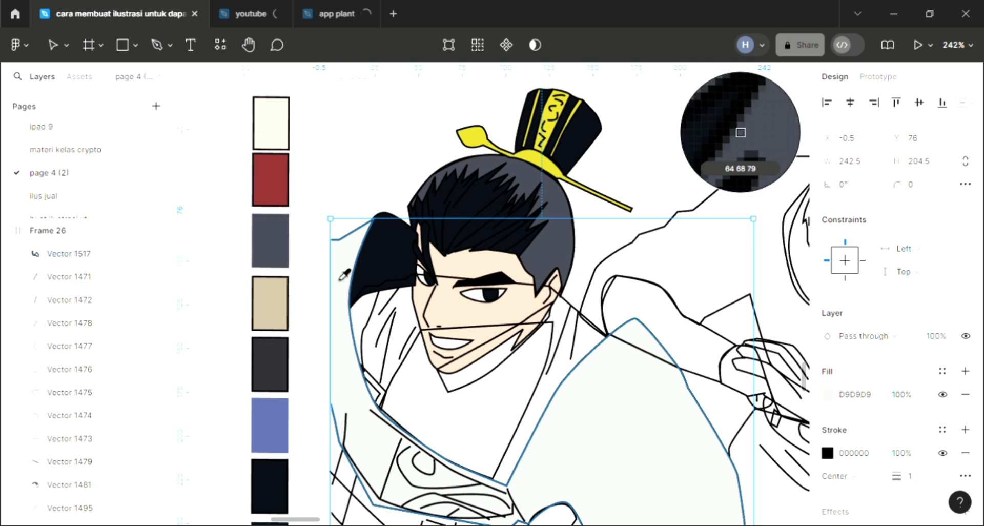
left_click(471, 427)
scroll(471, 426, "down", 1)
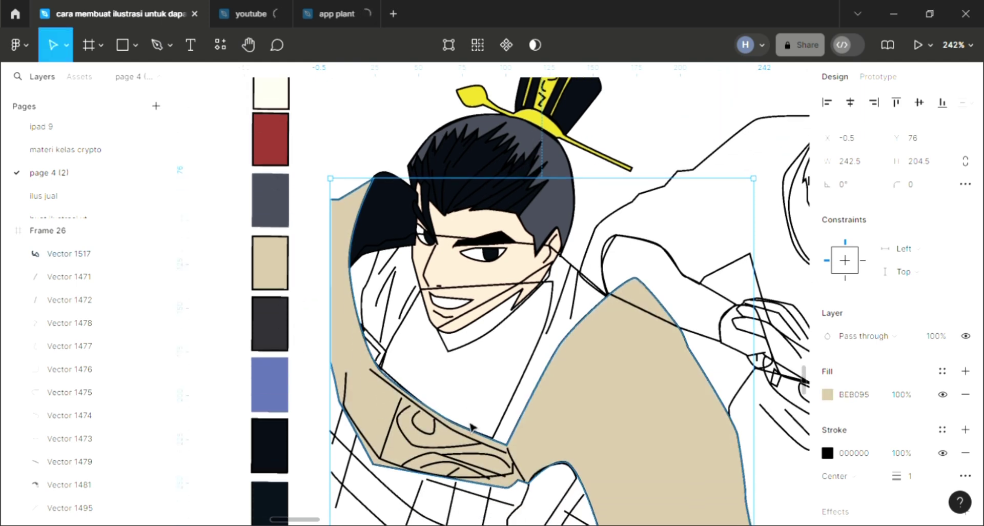
scroll(492, 359, "down", 1)
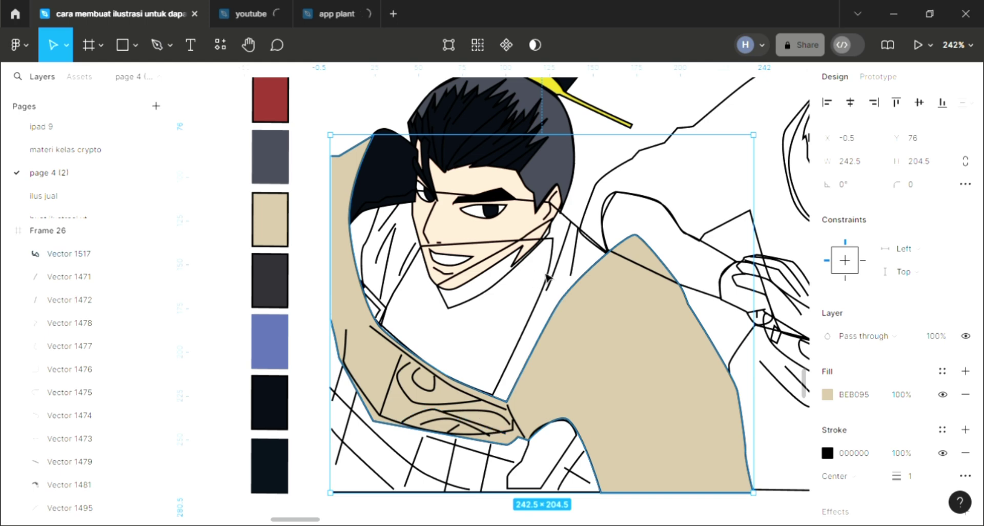
- Colour the chin shadow shape under the mouth with the dark hair colour
left_click(467, 311)
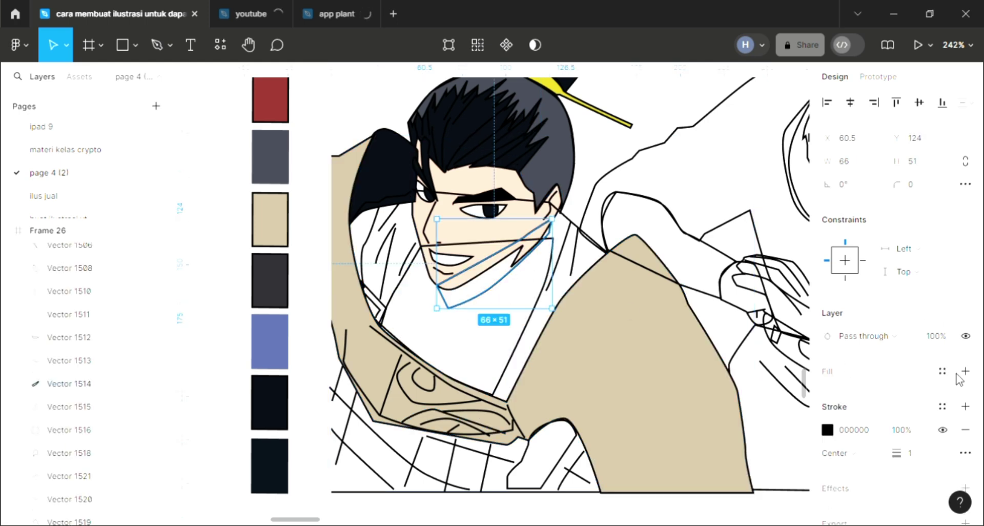
scroll(468, 348, "up", 1)
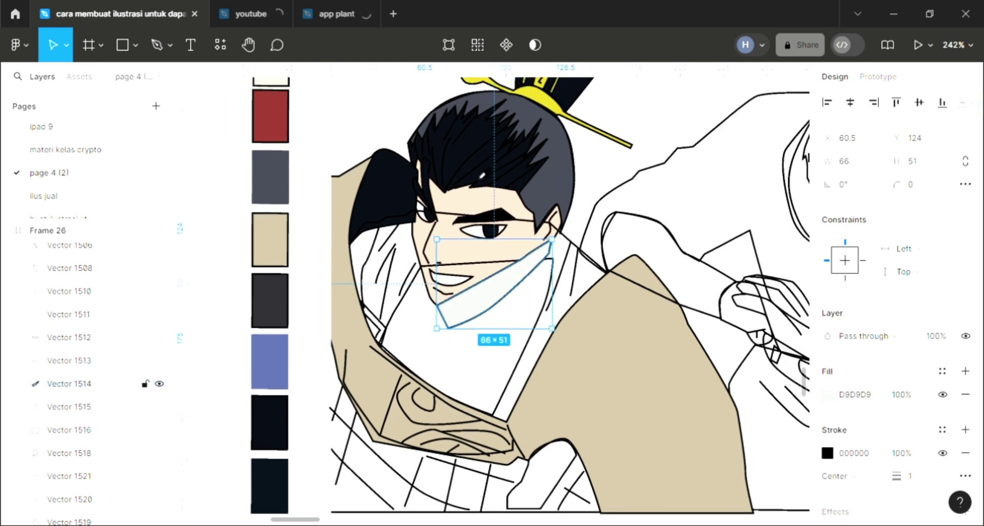
key("i")
left_click(484, 164)
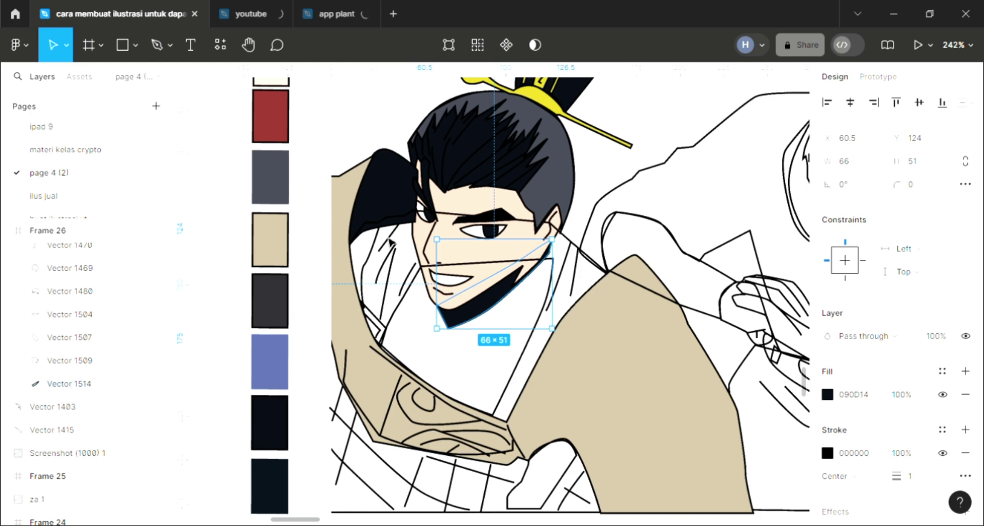
- Fill the neck and collar shape with the red 90362E sampled from the artwork
left_click(517, 369)
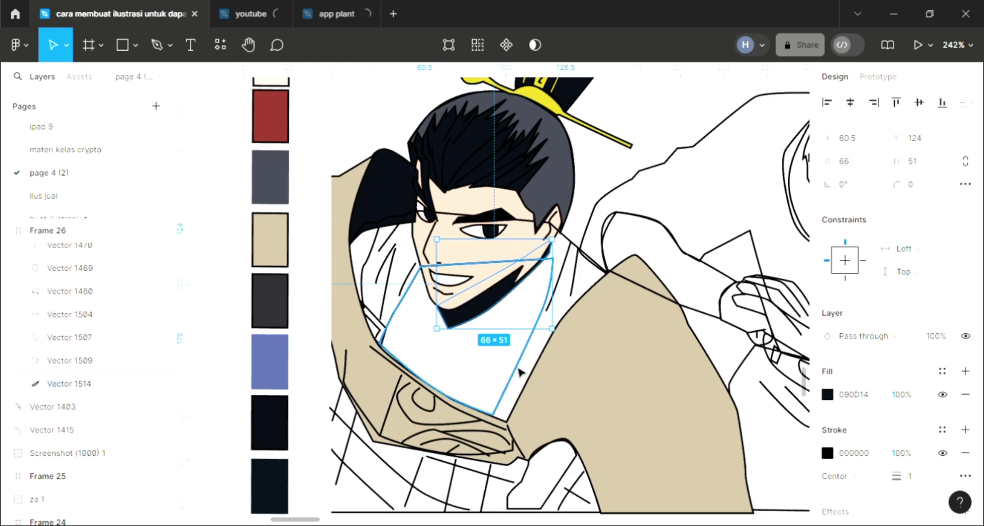
left_click(965, 371)
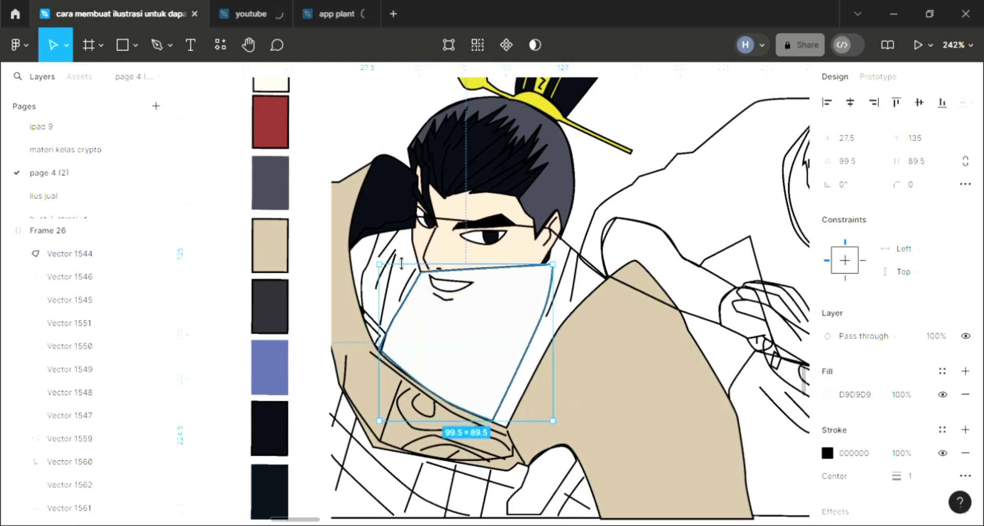
scroll(502, 326, "up", 1)
key("i")
left_click(502, 326)
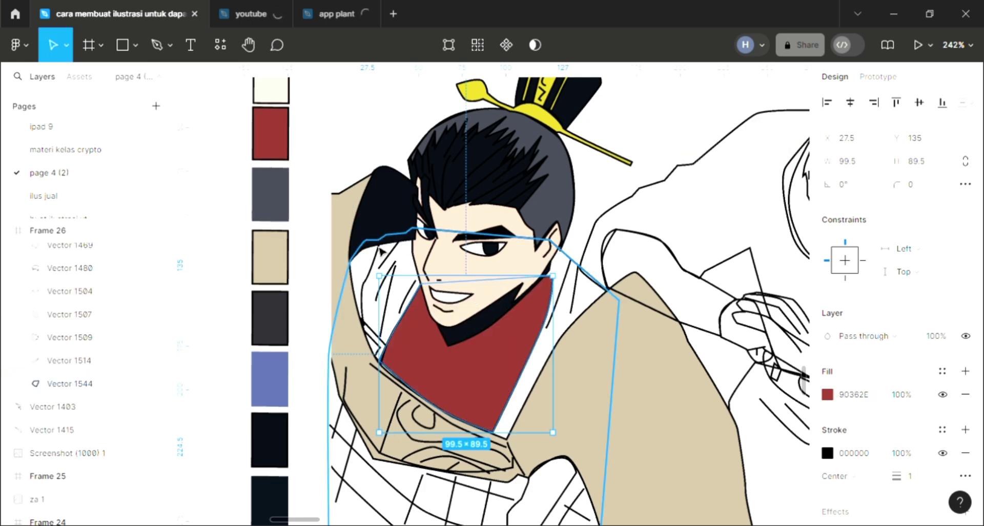
- Fill the large coat outline pale cream E3D3B3 and send it behind the face and neck
left_click(381, 210)
left_click(579, 263)
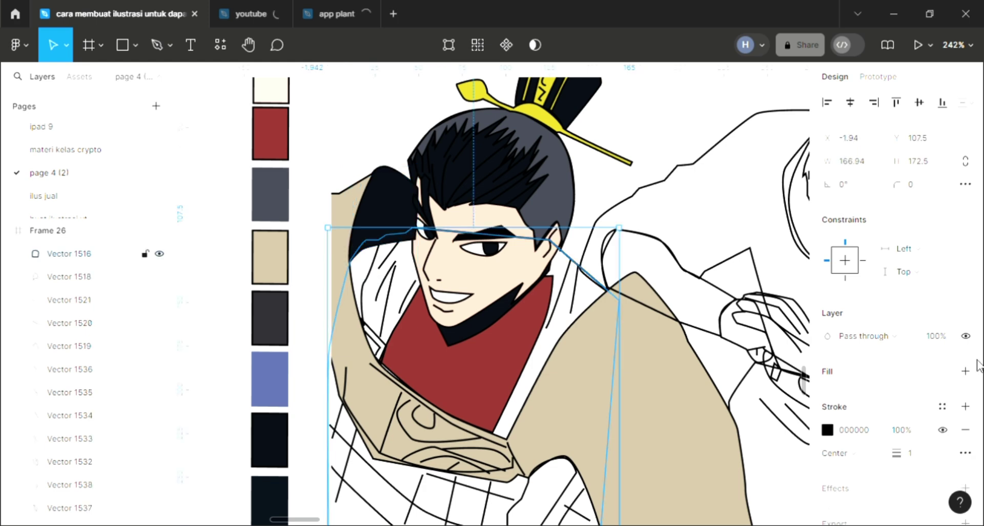
key("ctrl+alt+v")
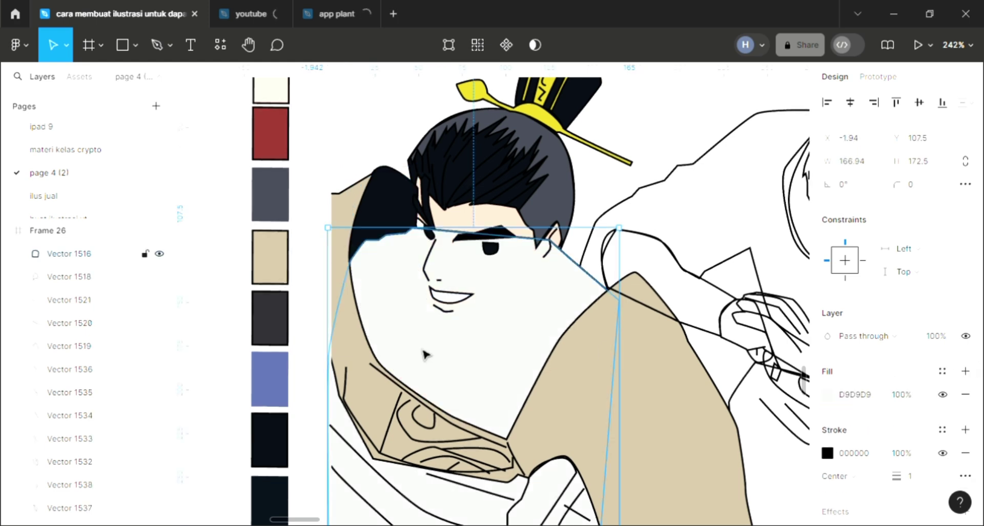
key("ctrl+shift+bracketleft")
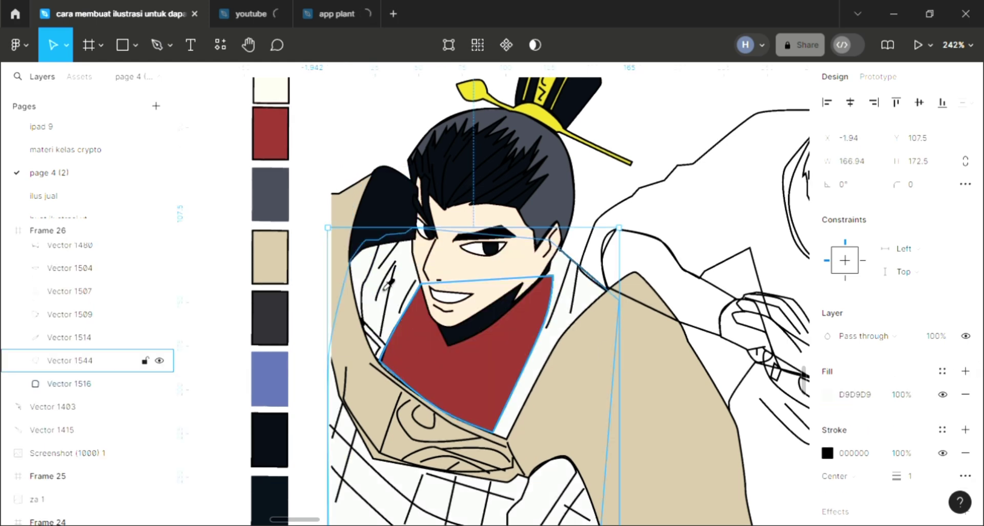
key("i")
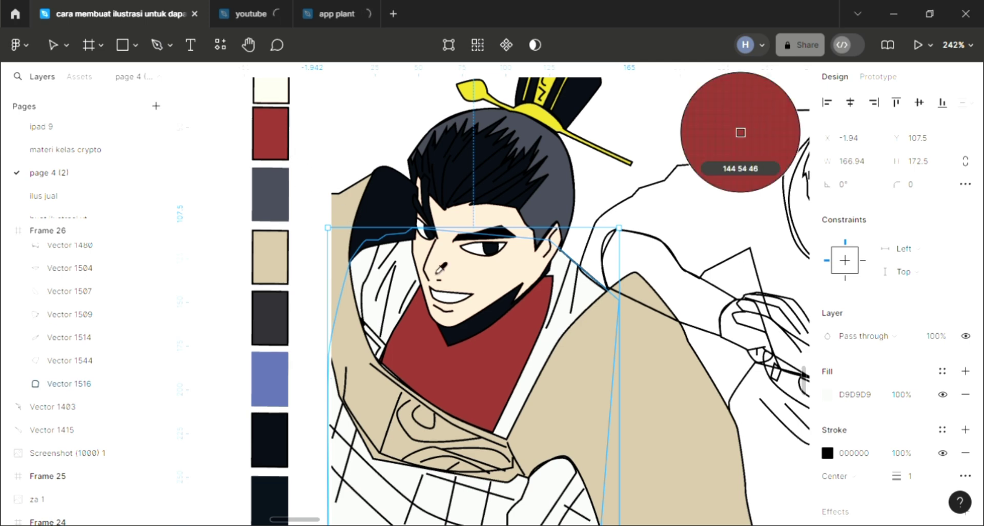
scroll(290, 302, "down", 1)
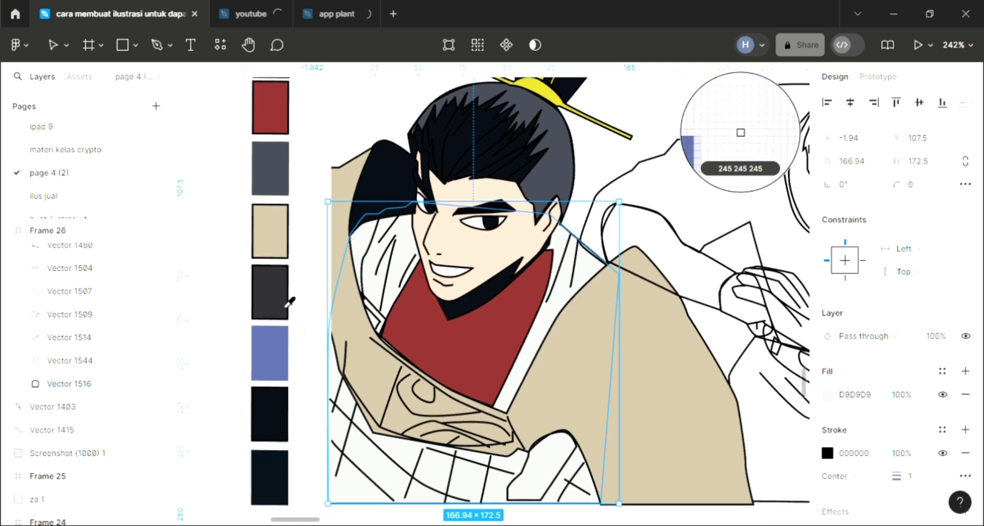
left_click(277, 221)
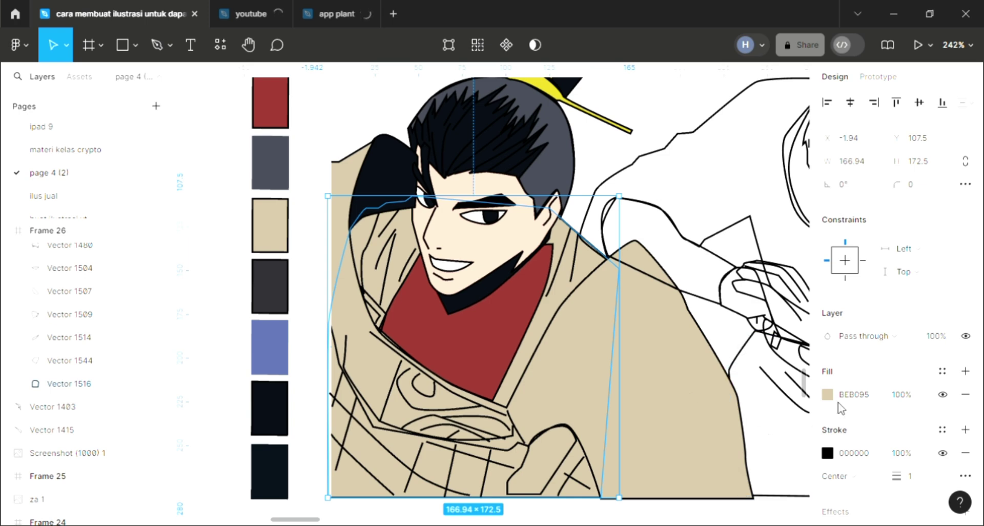
left_click(827, 394)
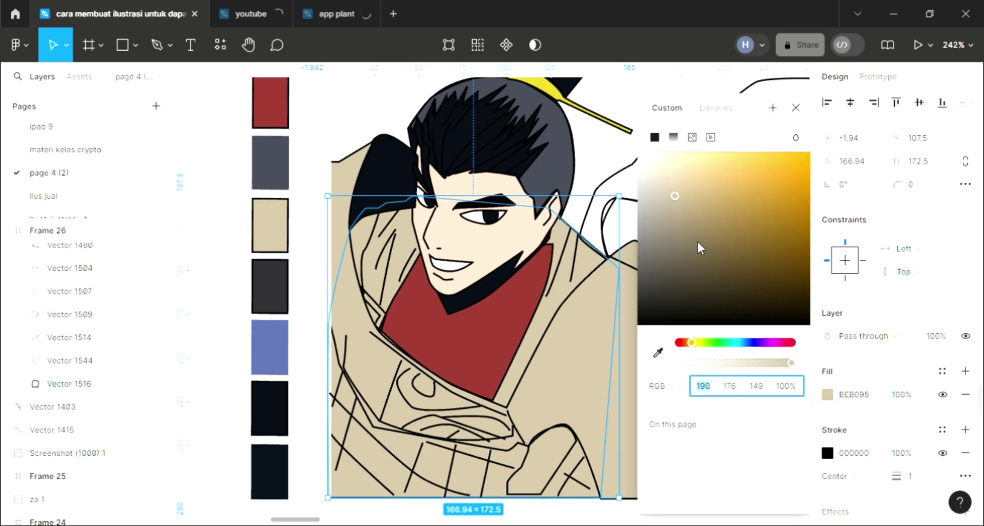
left_click(674, 170)
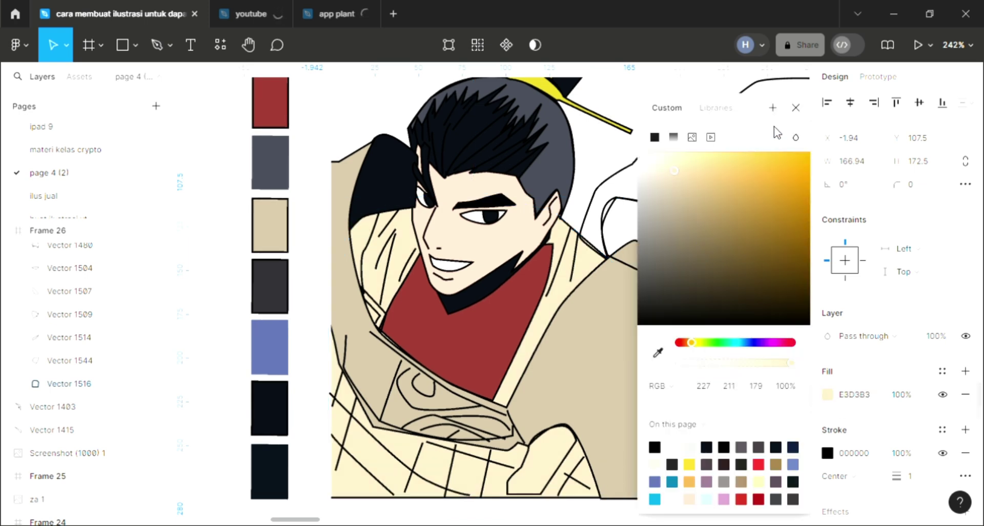
left_click(603, 291)
- Fill the small shape at the coat's bottom with the sampled red
scroll(604, 291, "down", 2)
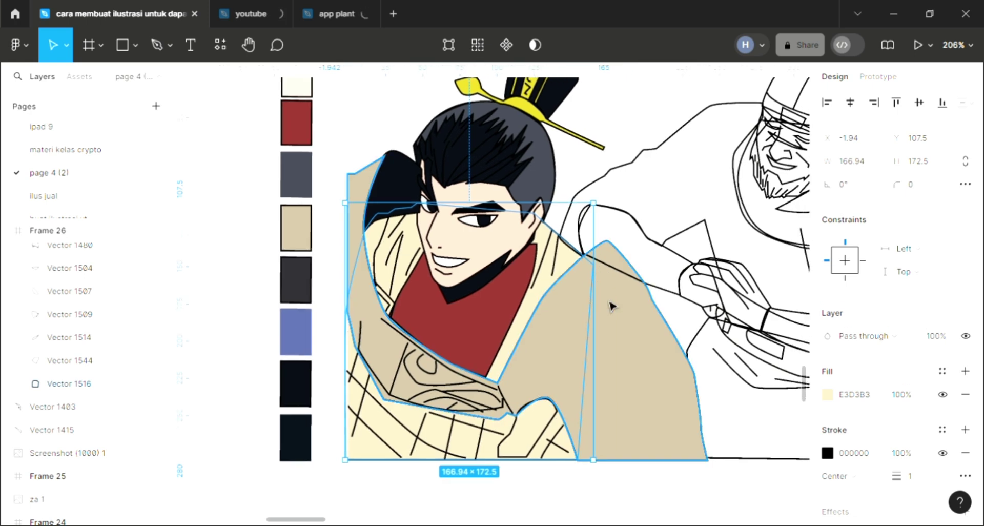
scroll(609, 305, "right", 2)
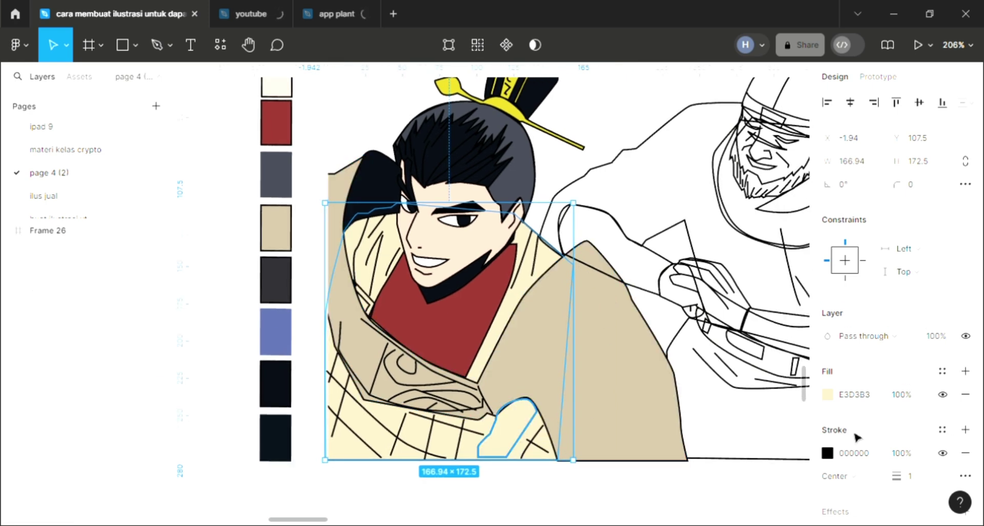
left_click(512, 431)
left_click(965, 370)
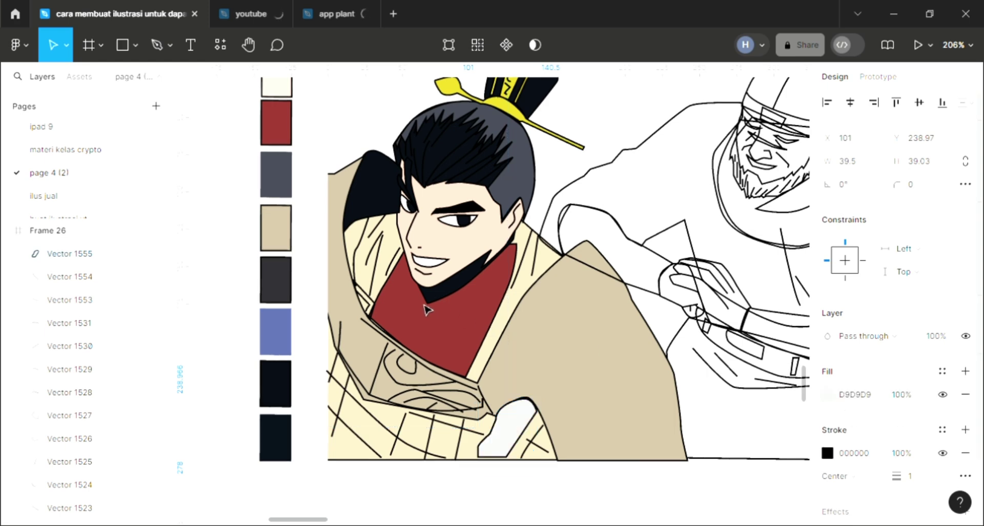
key("i")
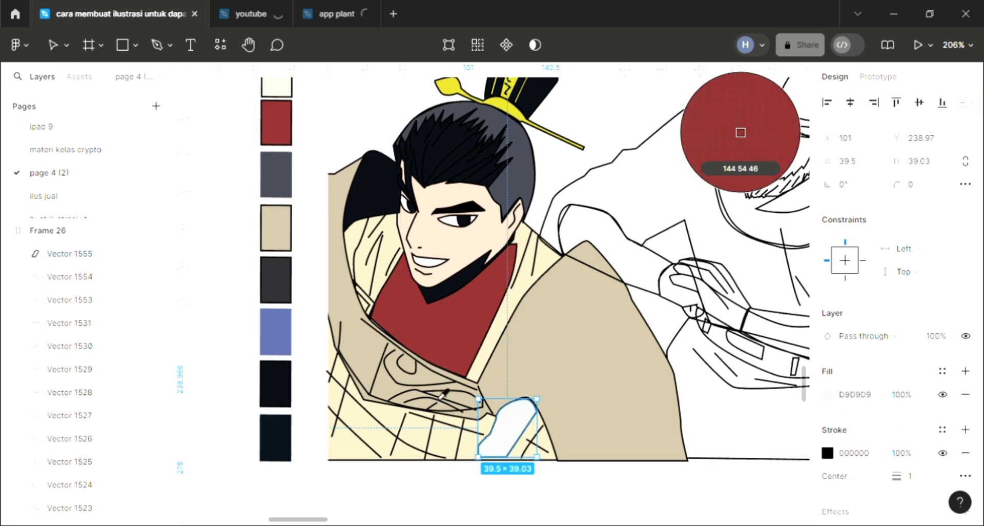
left_click(477, 403)
scroll(512, 366, "right", 2)
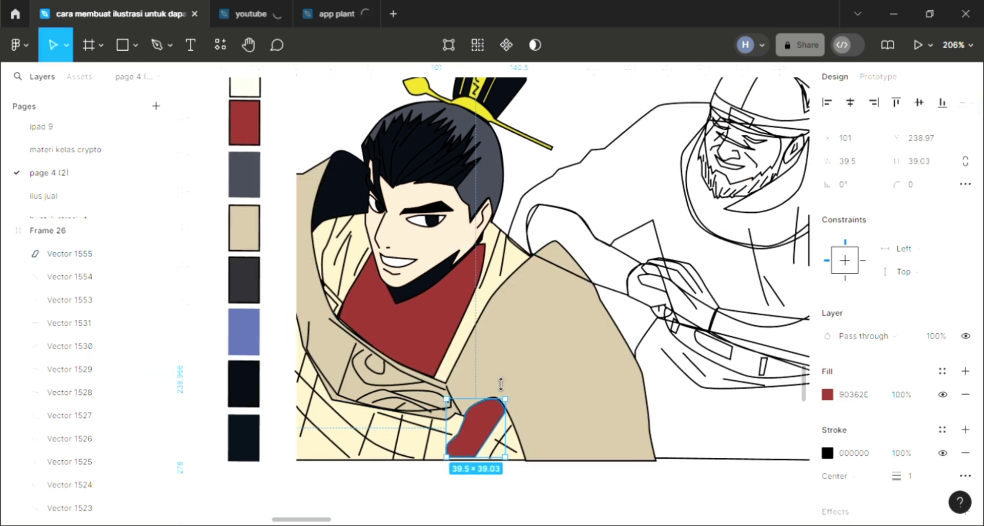
- Send the tan coat shape to the back and the cream shape behind it
left_click(512, 366)
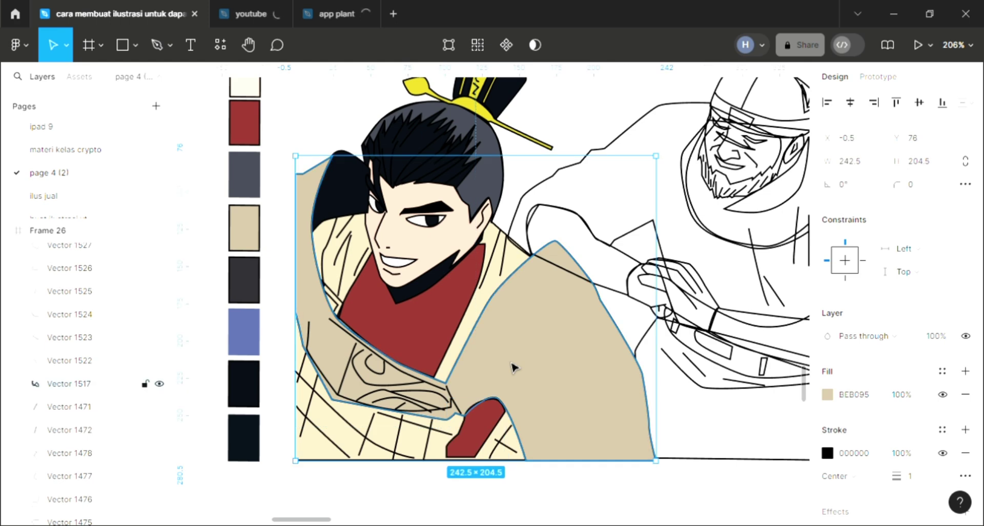
key("]")
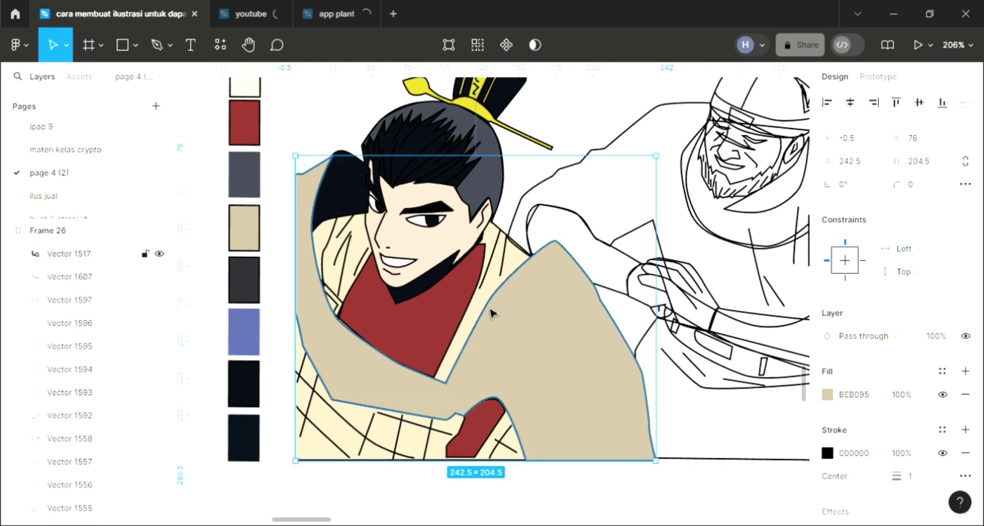
key("[")
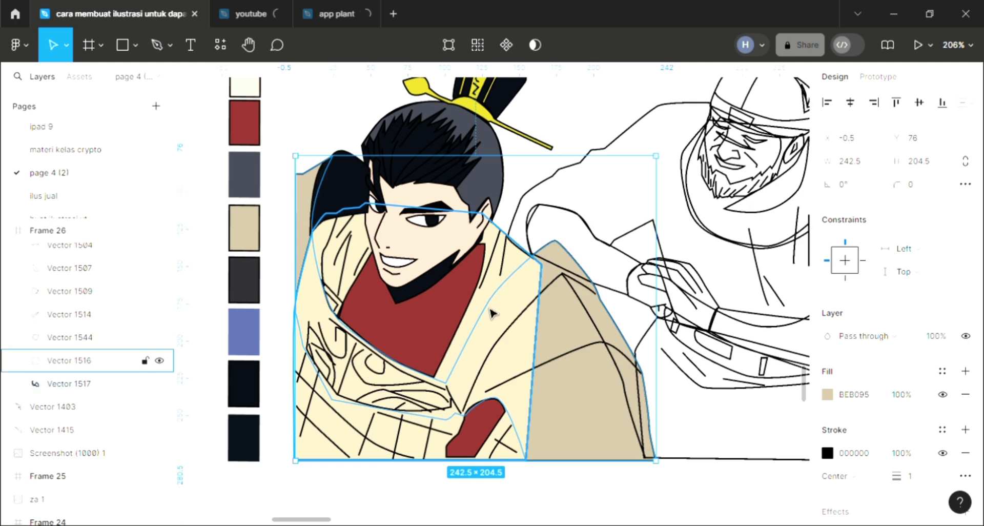
left_click(490, 313)
key("[")
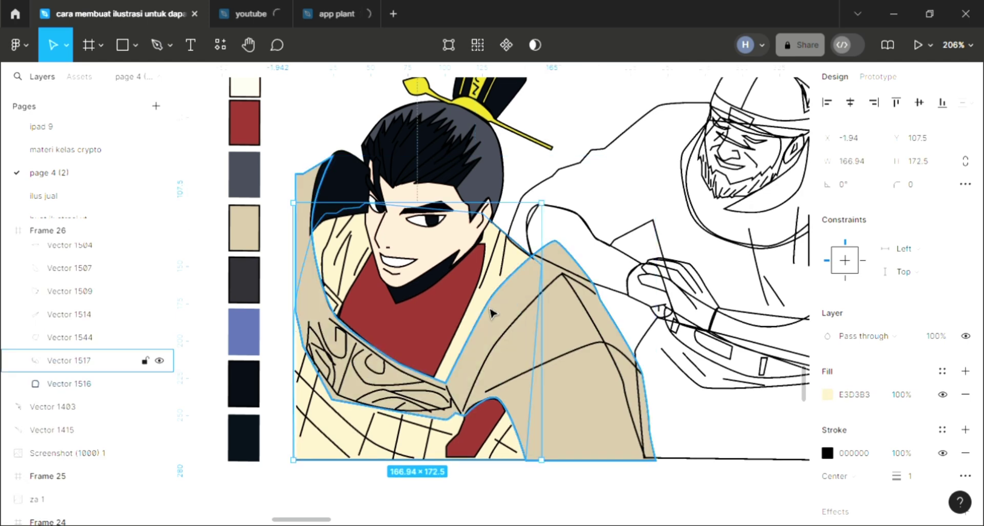
scroll(660, 310, "up", 2)
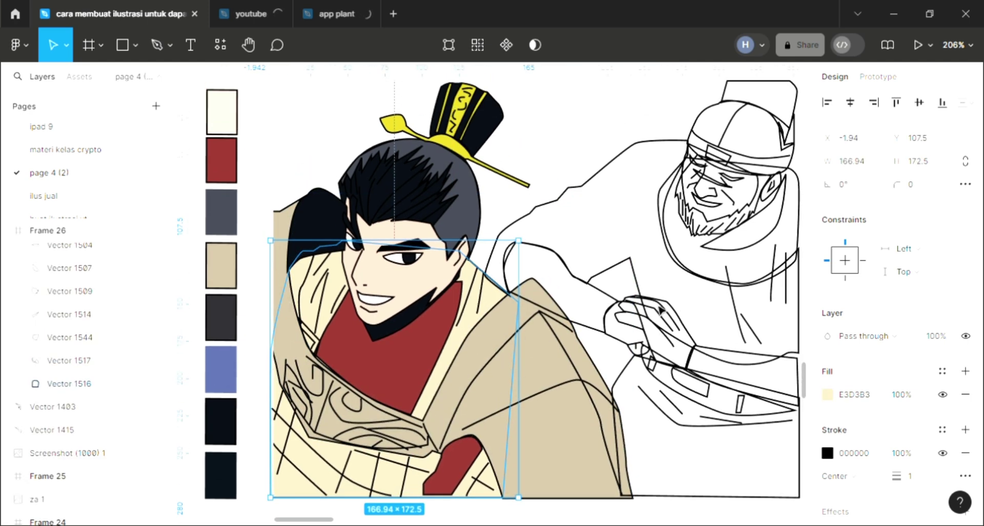
scroll(658, 297, "right", 5)
scroll(698, 156, "up", 3)
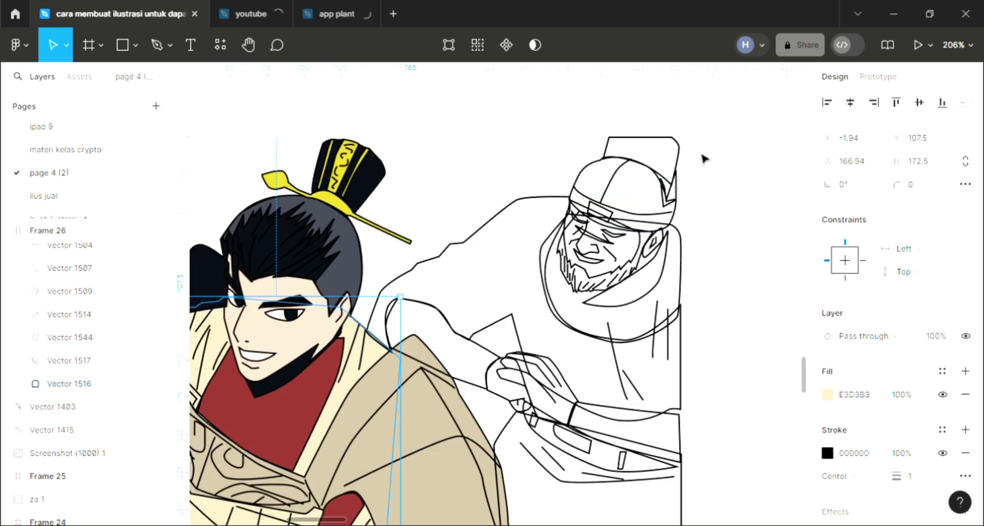
- Fill the old warrior's cap with near-black 040509
left_click(698, 156)
scroll(674, 161, "up", 1)
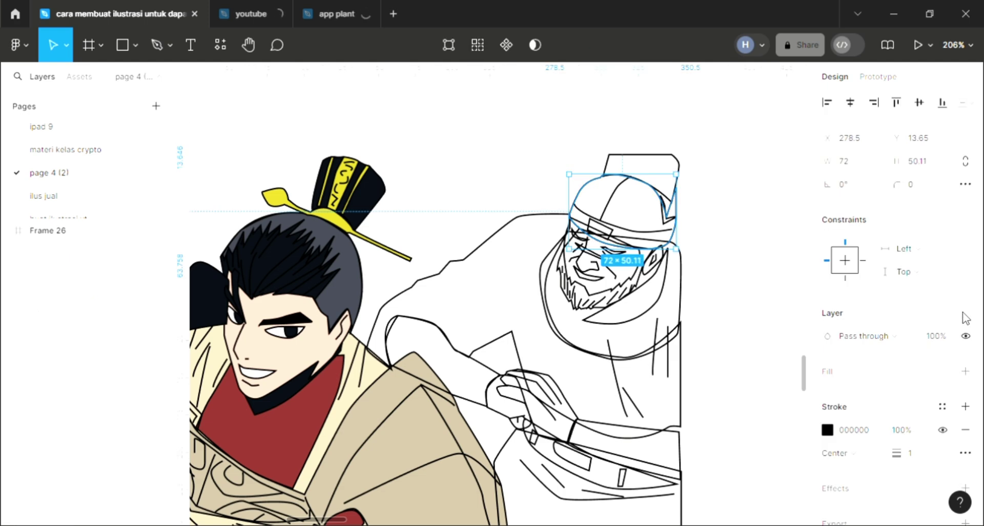
left_click(965, 370)
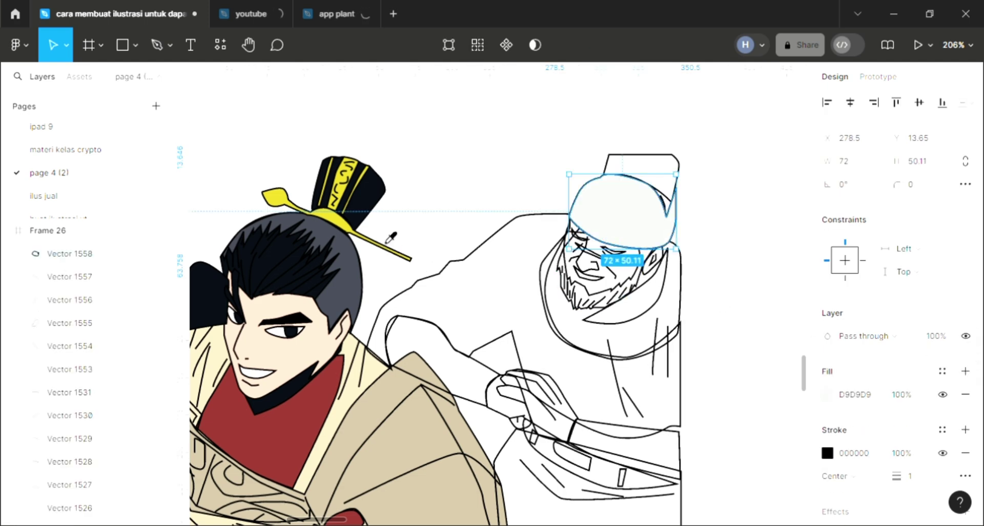
key("i")
left_click(320, 276)
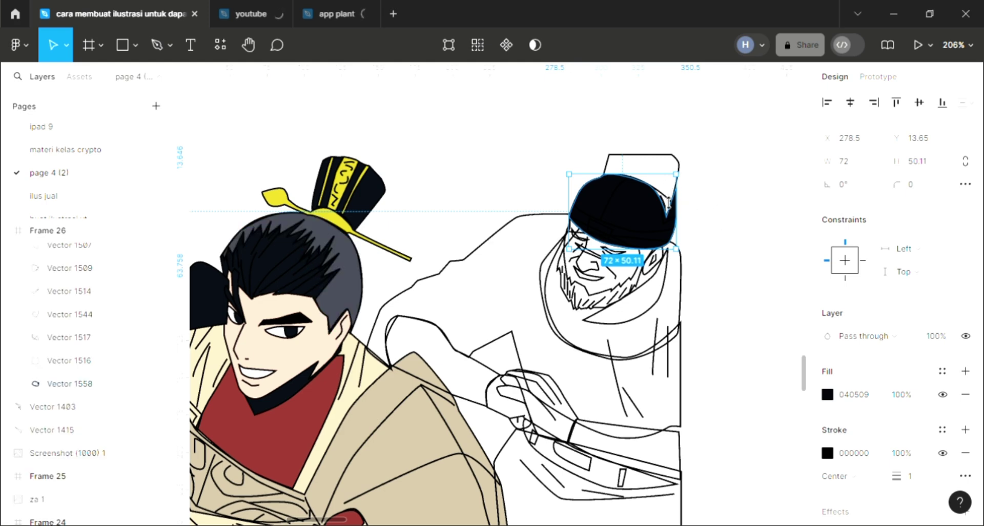
key("Escape")
- Fill the cap's top flap with the young warrior's dark grey hair colour 40444F
scroll(668, 203, "up", 2)
scroll(668, 203, "up", 2)
scroll(669, 202, "up", 2)
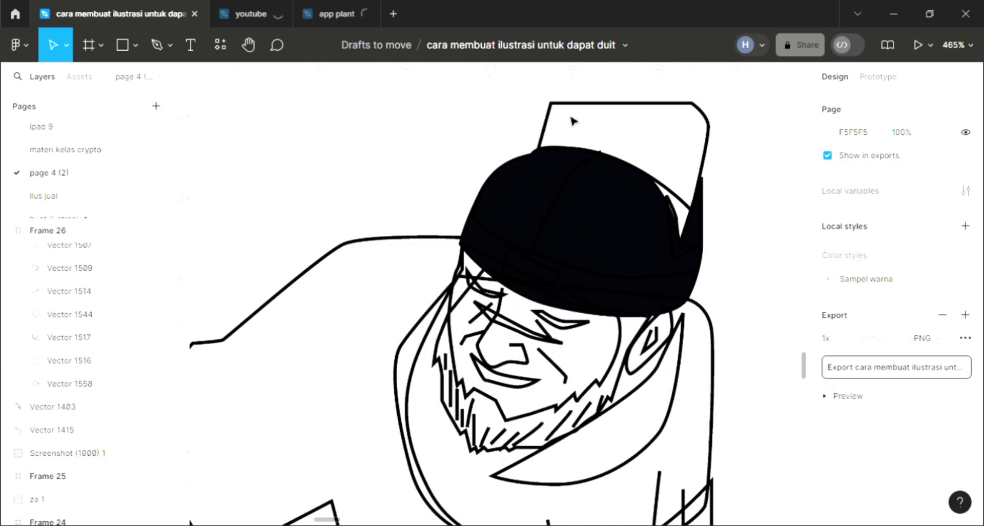
left_click(565, 144)
scroll(565, 144, "down", 2)
scroll(570, 149, "down", 2)
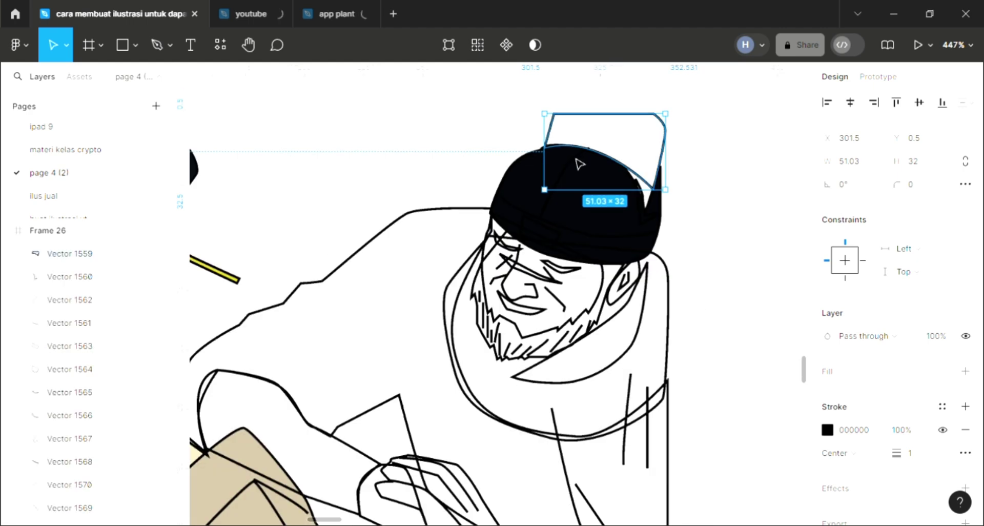
scroll(580, 161, "down", 2)
scroll(578, 394, "down", 1)
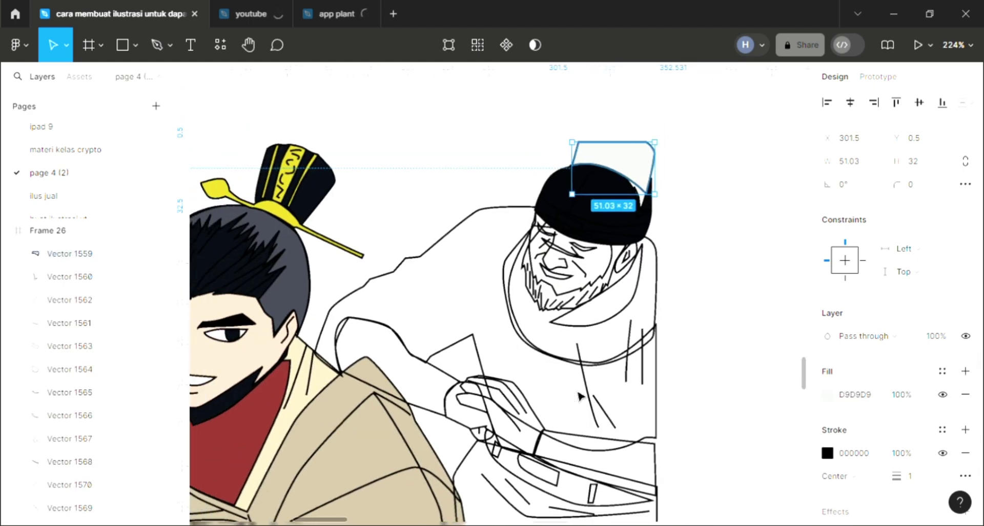
scroll(579, 395, "left", 3)
key("i")
left_click(341, 300)
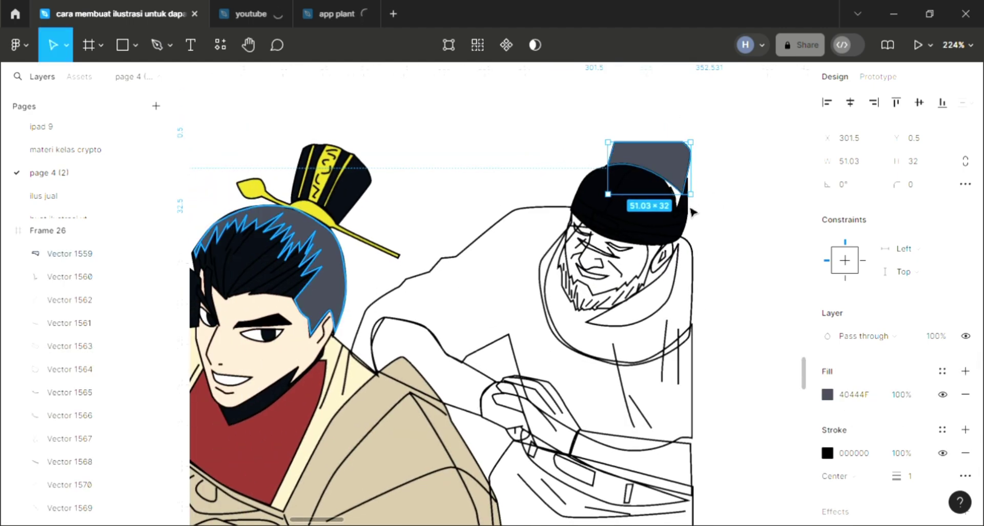
- Add a fill to the small shape at the cap's edge
left_click(686, 216)
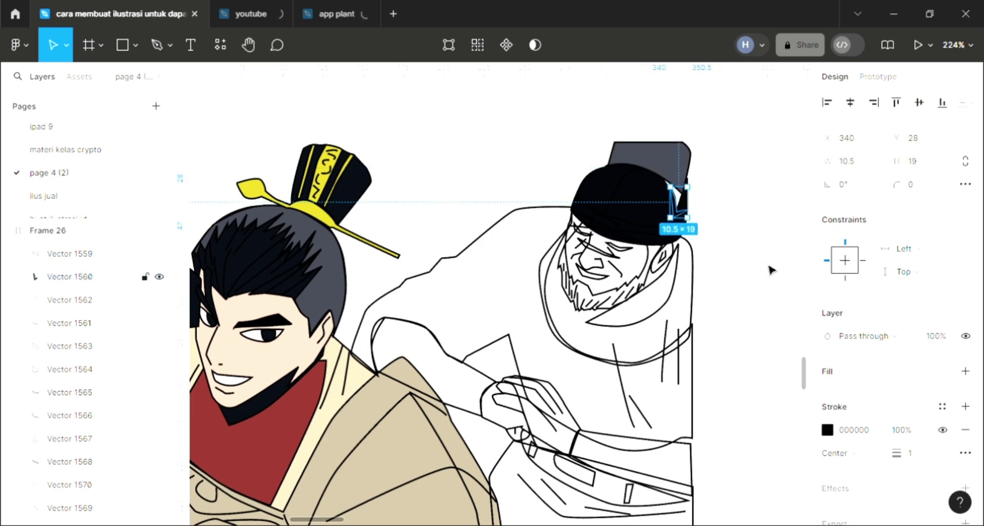
left_click(963, 371)
left_click(768, 330)
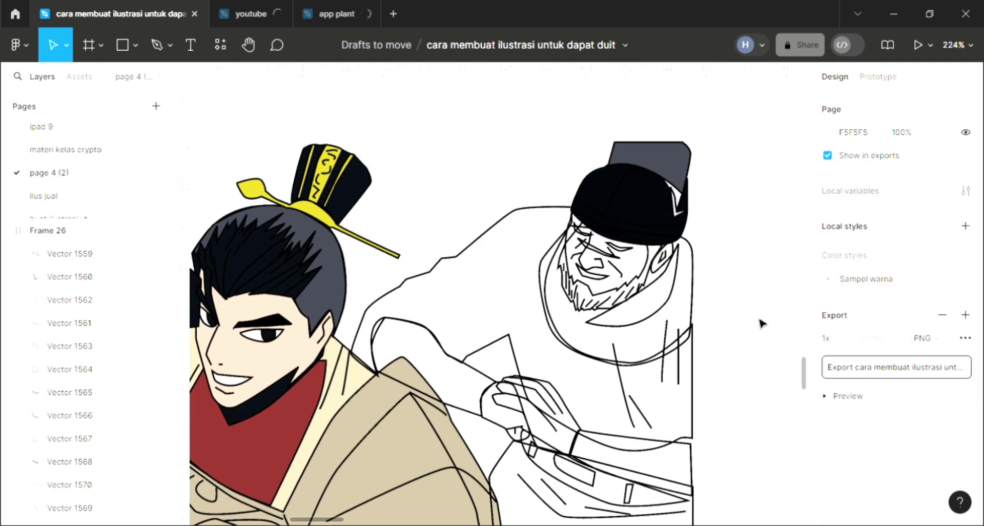
- Fill the old warrior's eyebrow and eye line shapes with the cap's black
left_click(631, 259)
scroll(631, 260, "up", 3)
left_click(965, 371)
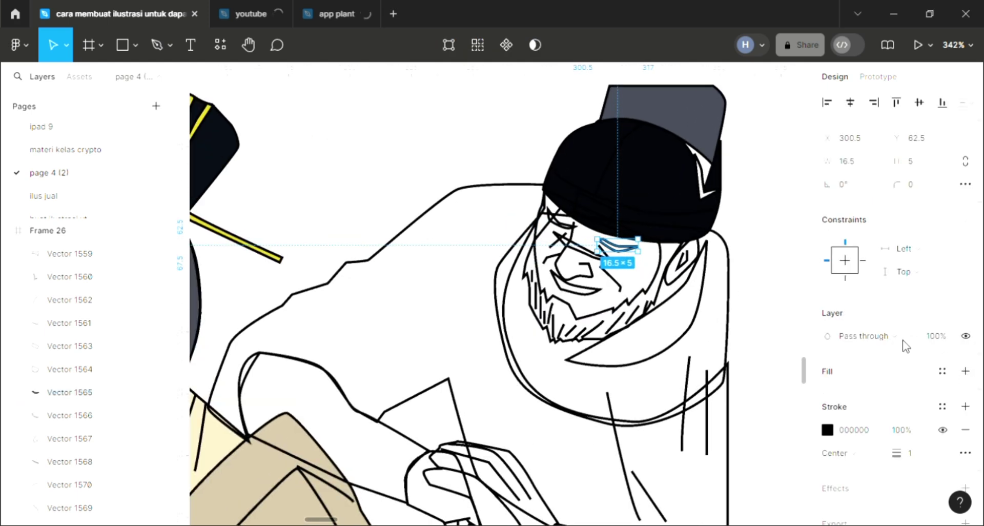
key("i")
left_click(643, 200)
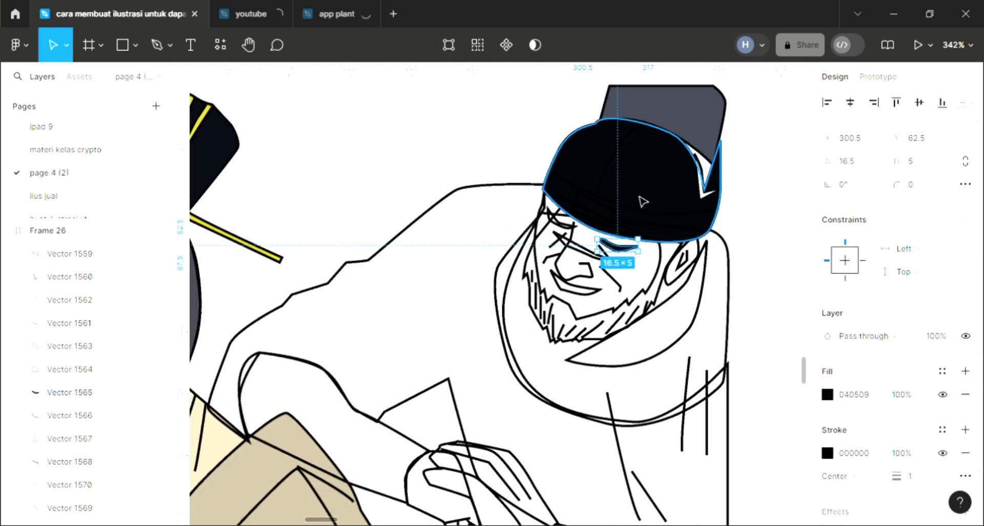
key("Tab")
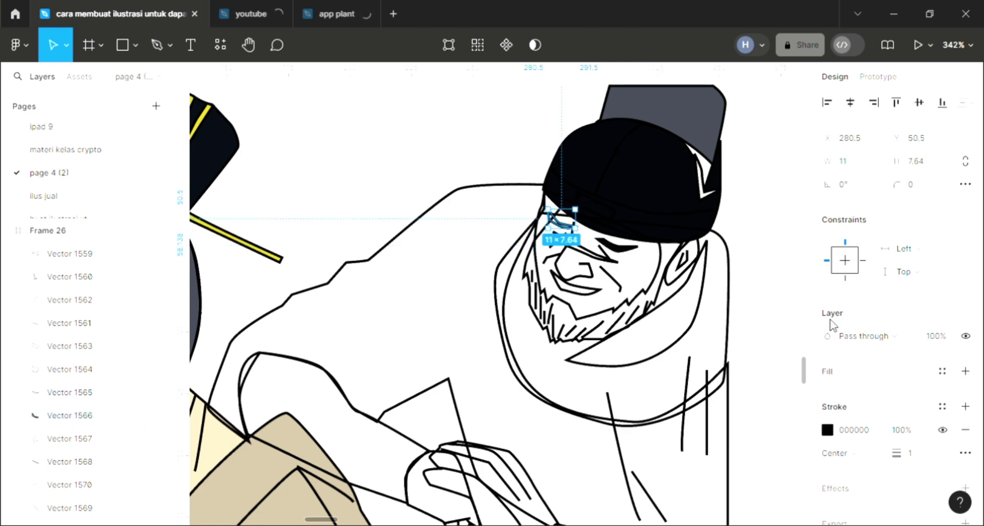
key("i")
left_click(647, 198)
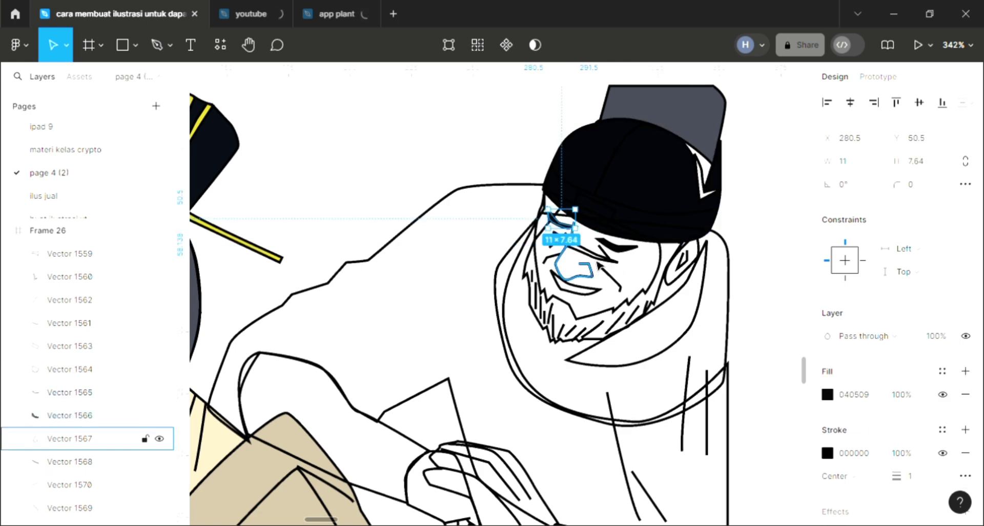
- Fill the face outline with peach F4CFBB and send it behind the line work
left_click(70, 461)
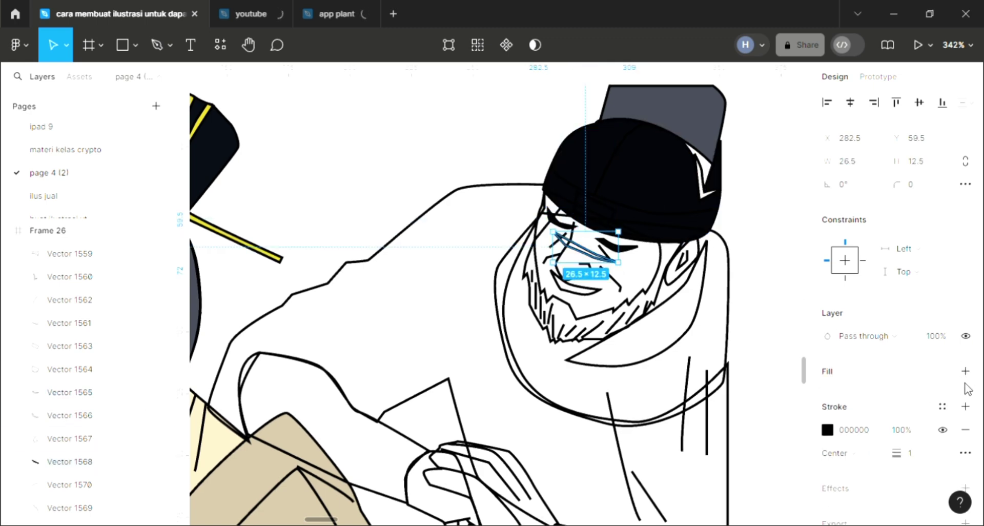
left_click(652, 309)
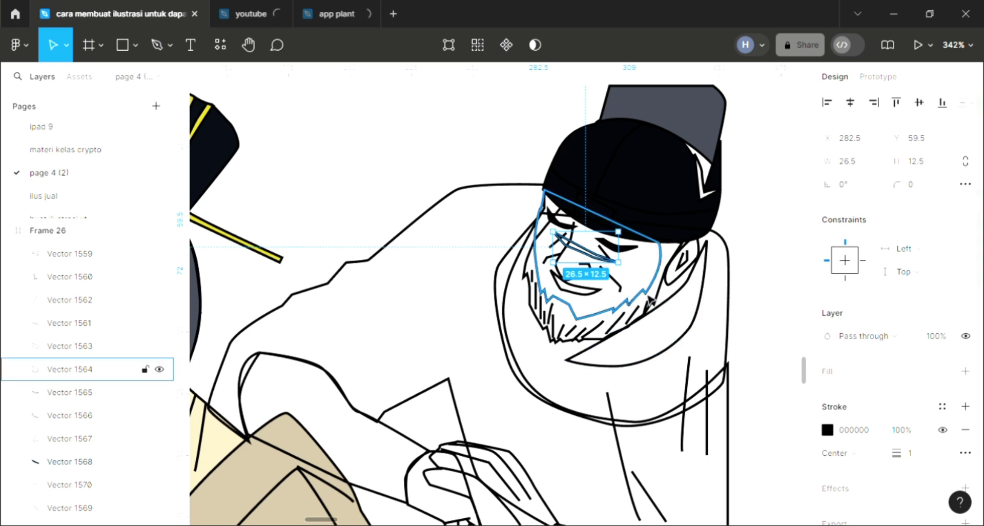
left_click(965, 370)
scroll(581, 406, "down", 2)
scroll(582, 406, "down", 2)
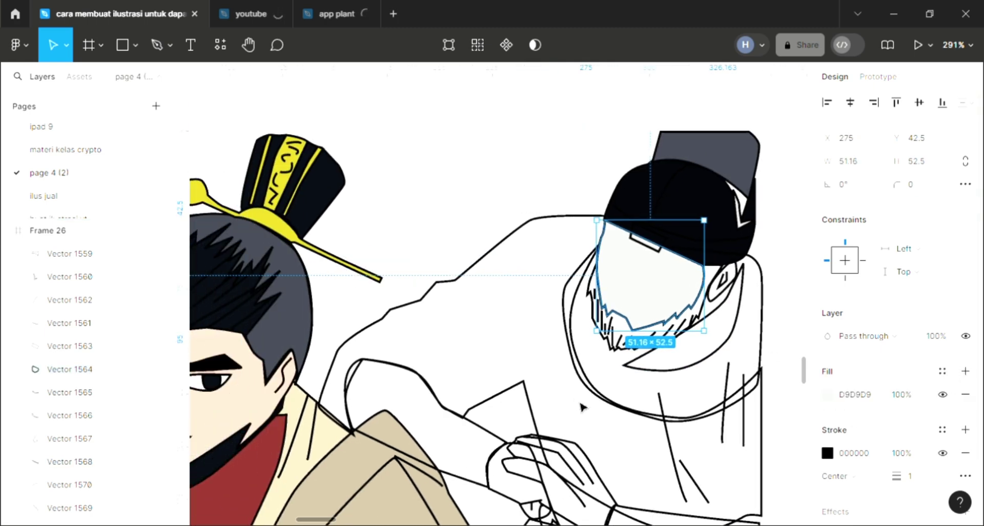
key("i")
left_click(740, 128)
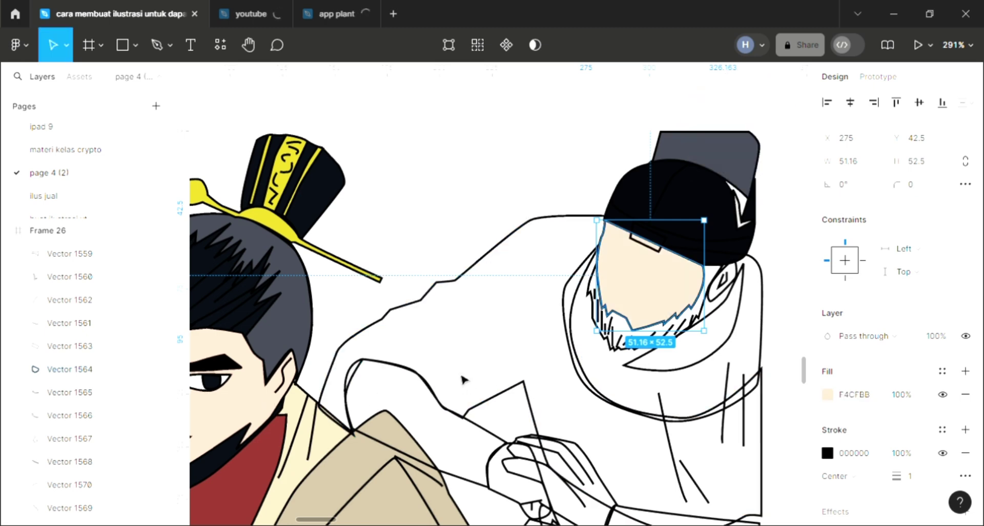
key("ctrl+shift+[")
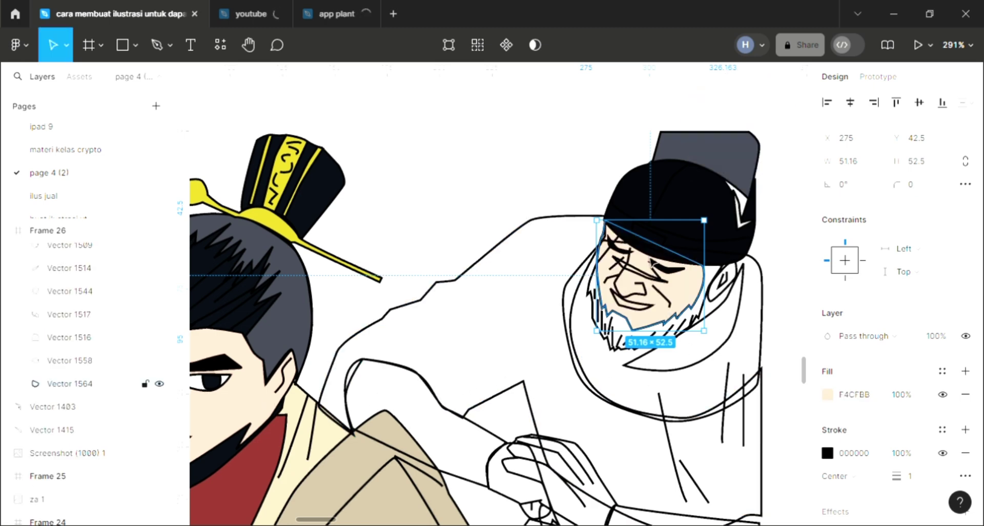
scroll(647, 252, "up", 2)
scroll(651, 248, "up", 2)
- Fill the small band shape on the cap yellow
left_click(654, 245)
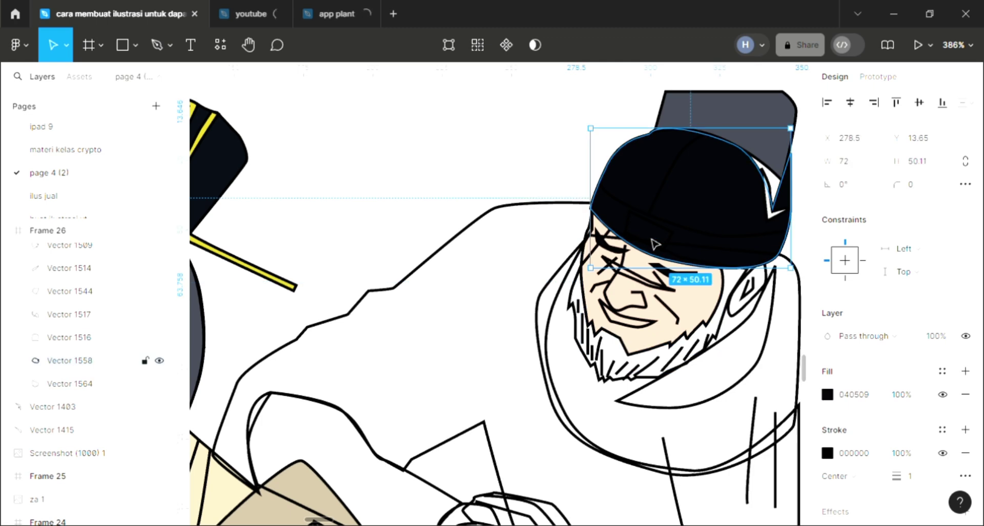
double_click(658, 235)
key("Escape")
key("Escape")
left_click(657, 233)
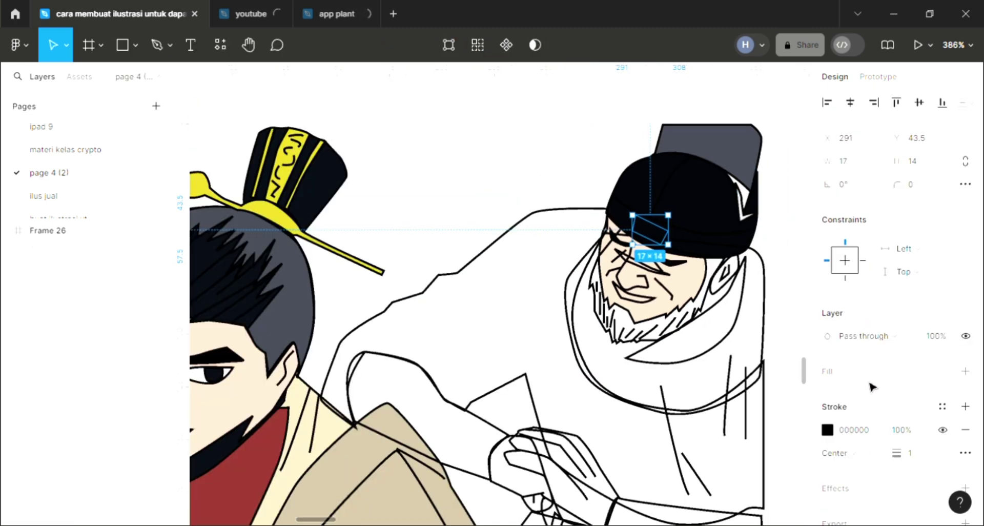
scroll(421, 277, "down", 3)
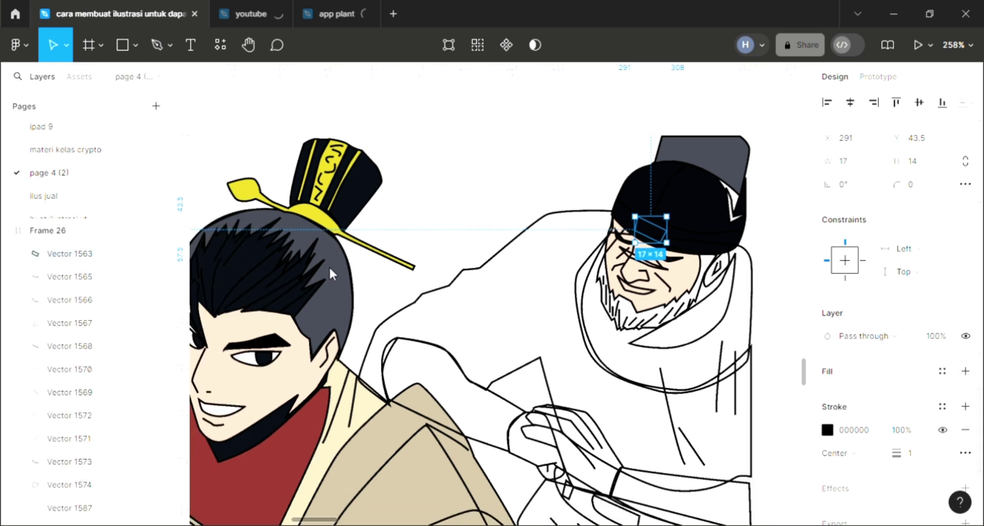
key("ctrl+alt+v")
key("Escape")
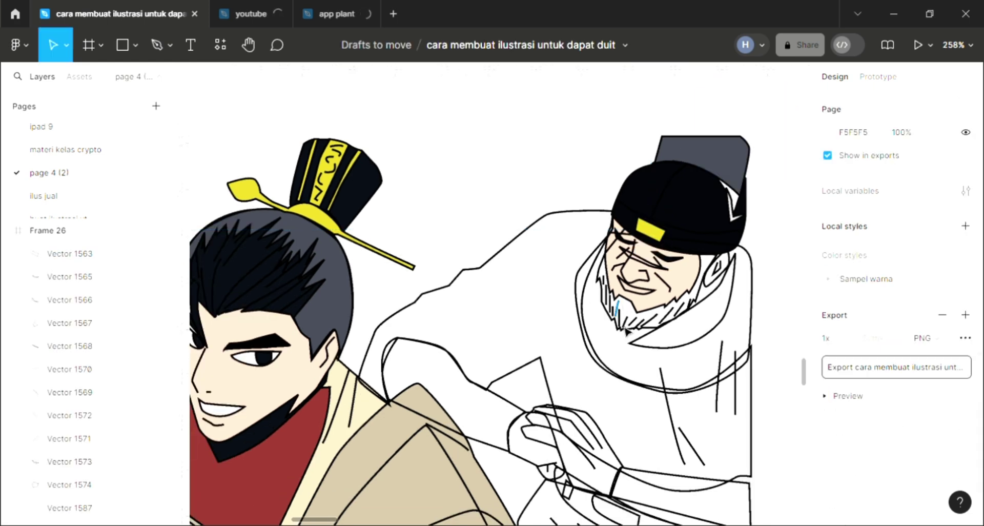
- Fill the beard near-black, placed behind the beard lines
left_click(69, 484)
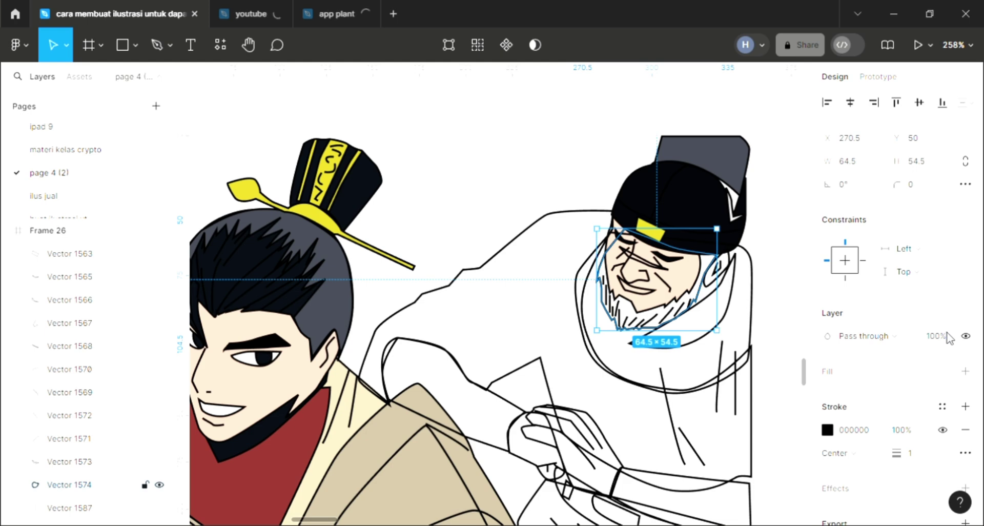
left_click(965, 371)
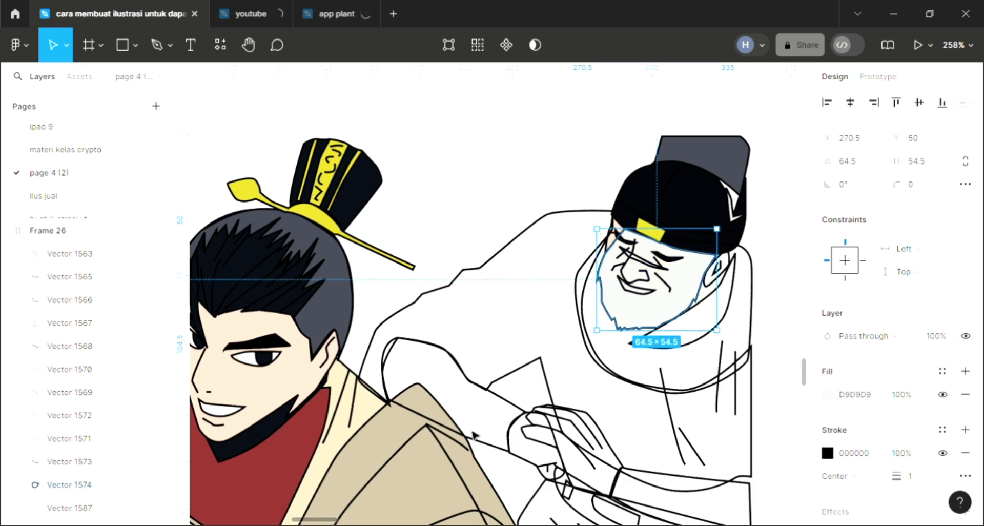
key("bracketleft")
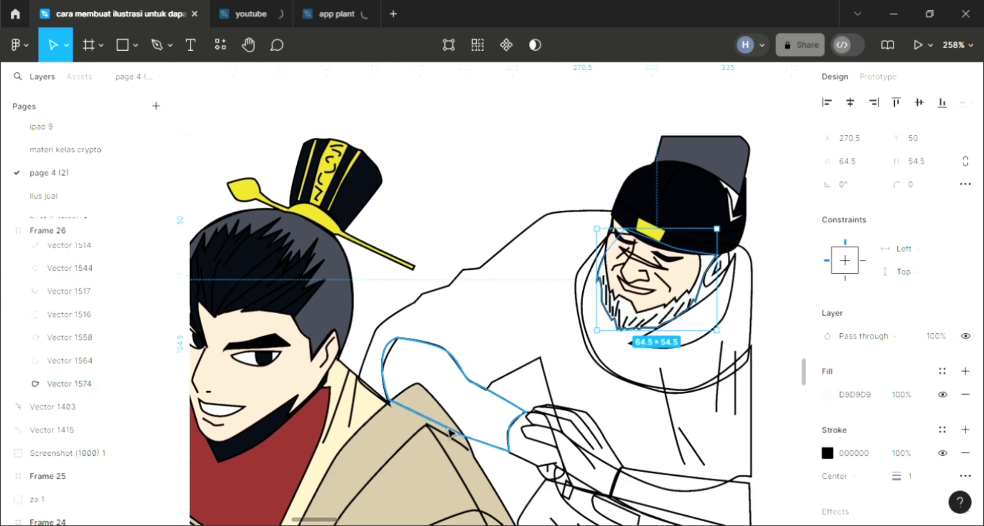
key("i")
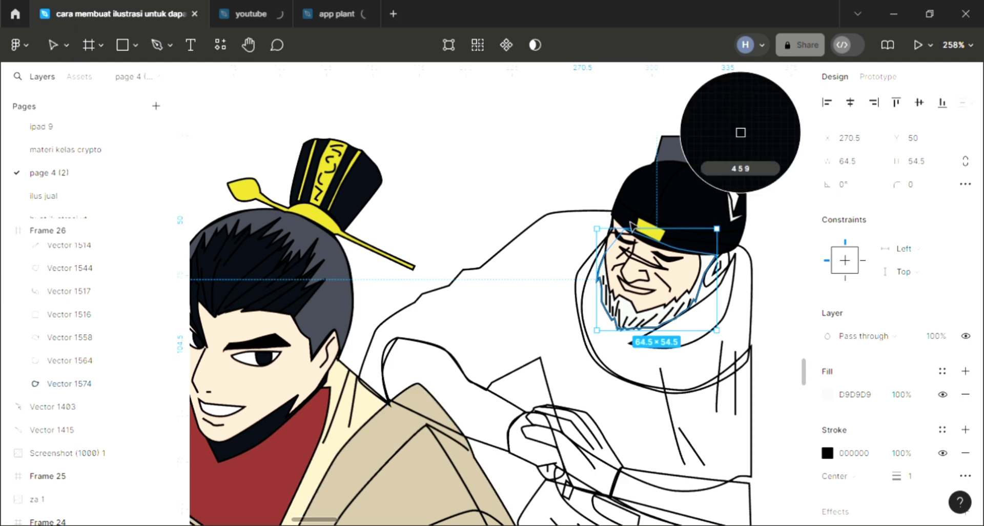
left_click(740, 169)
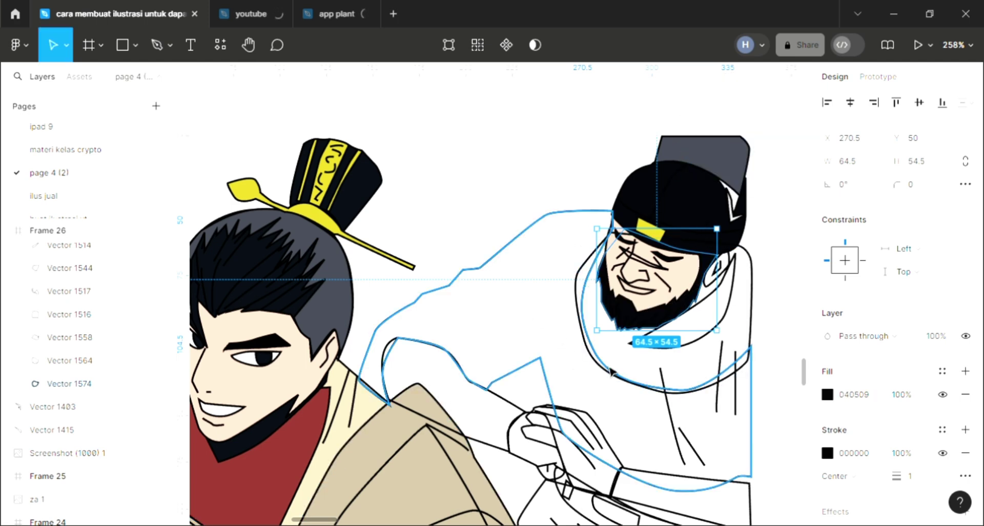
left_click(659, 350)
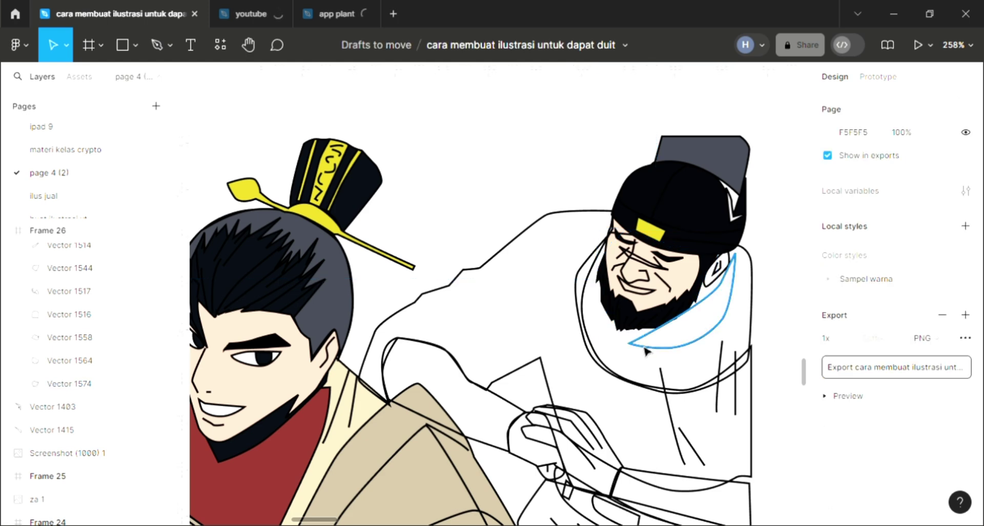
- Fill the collar under the beard white and the ear with skin tone F4CFBB
left_click(726, 339)
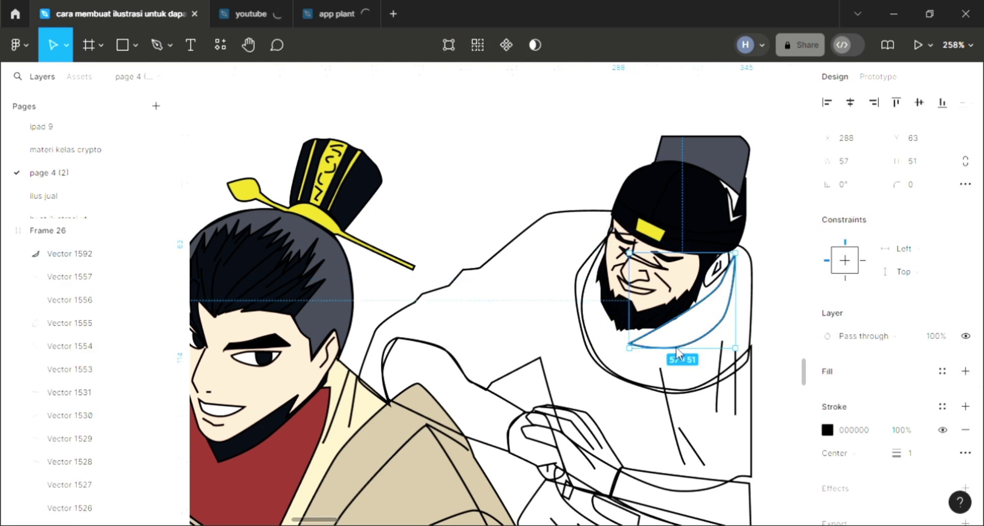
left_click(965, 371)
key("i")
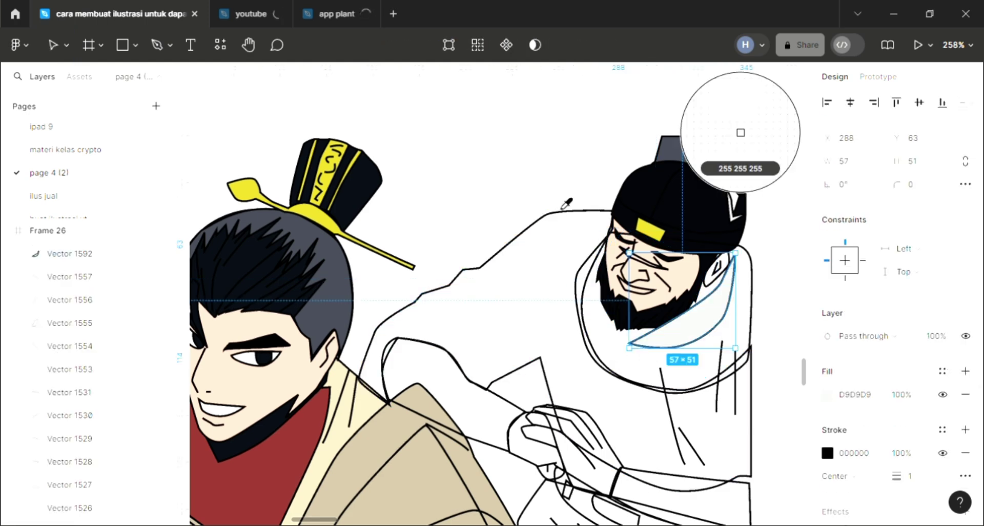
left_click(740, 132)
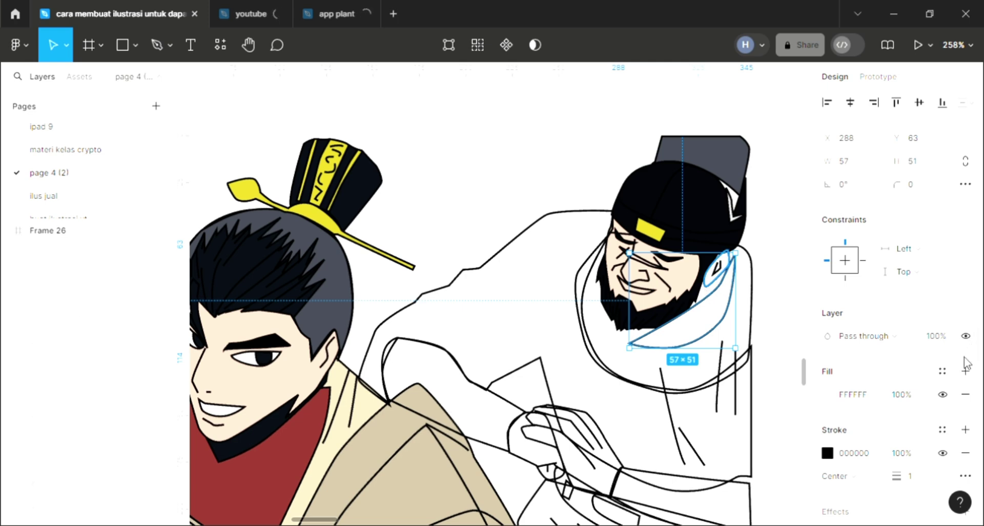
left_click(717, 268)
key("i")
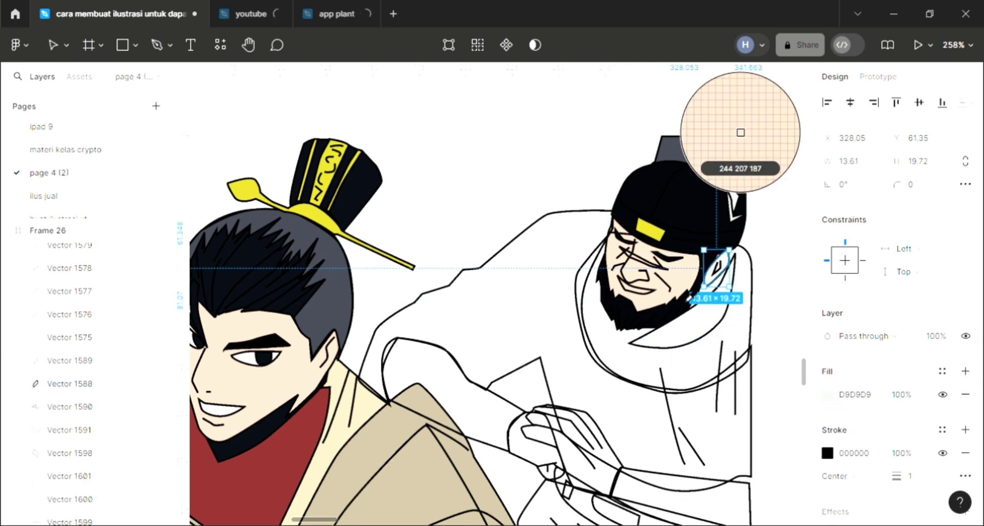
left_click(741, 132)
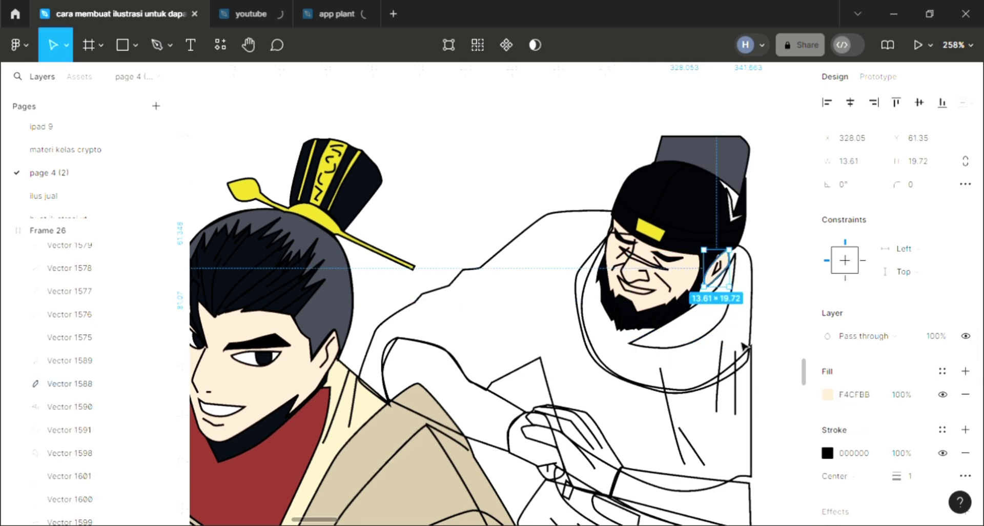
- Fill the neck scarf near-black 040509 and send it behind the face
left_click(615, 377)
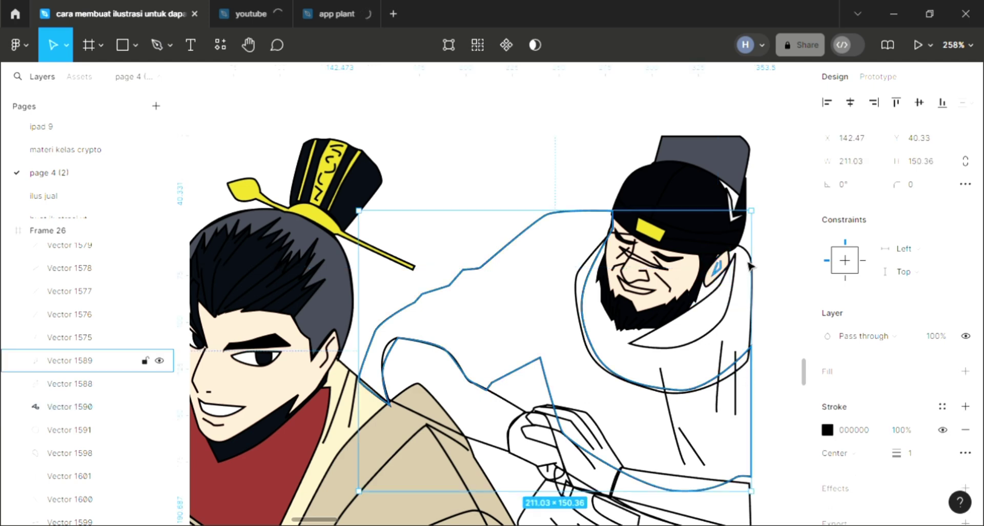
left_click(749, 333)
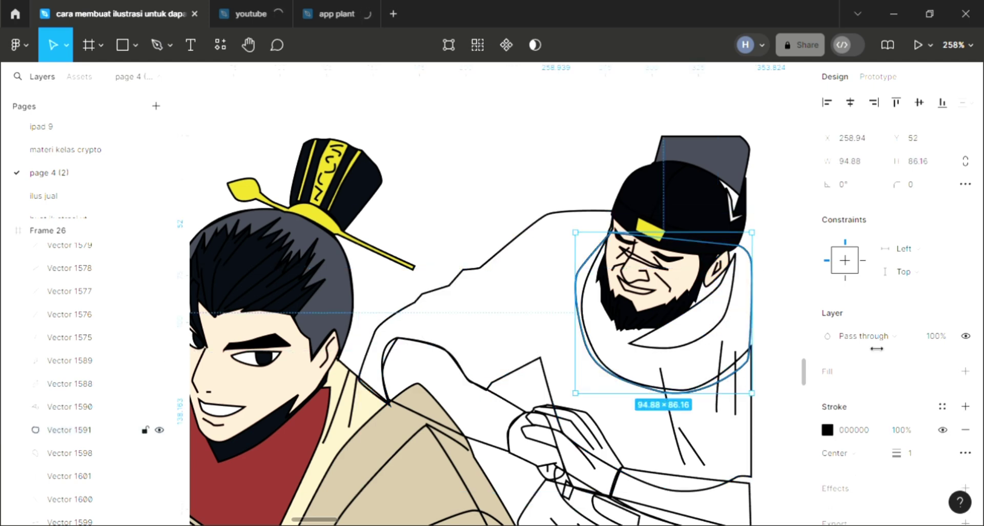
left_click(965, 372)
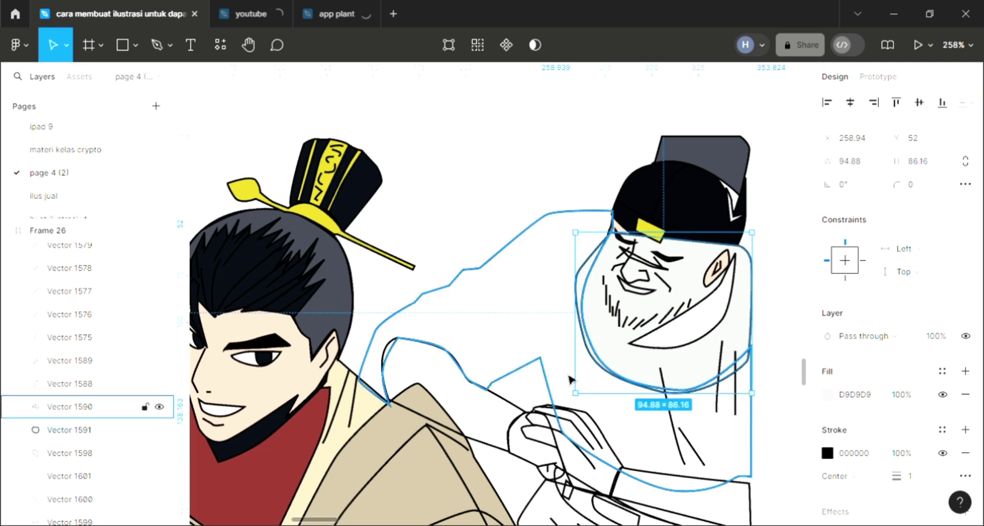
key("i")
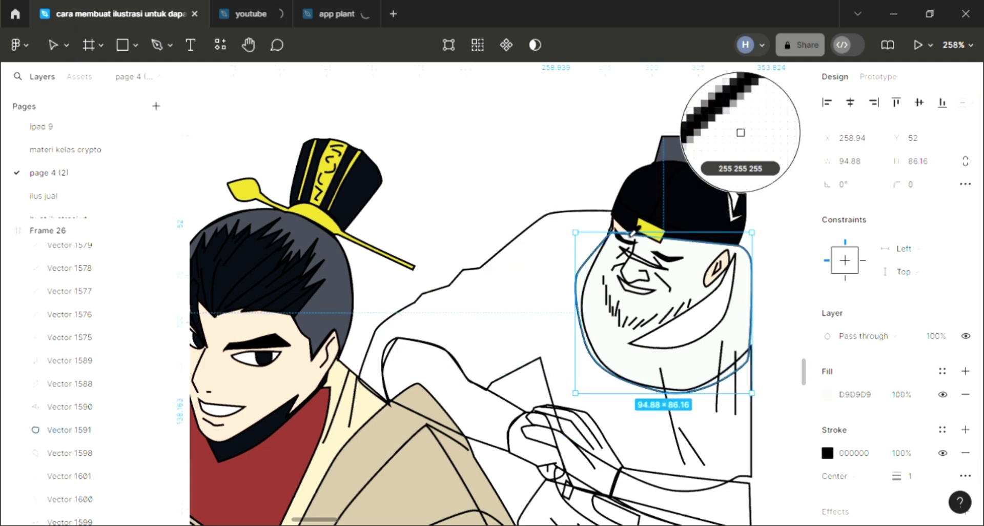
left_click(740, 137)
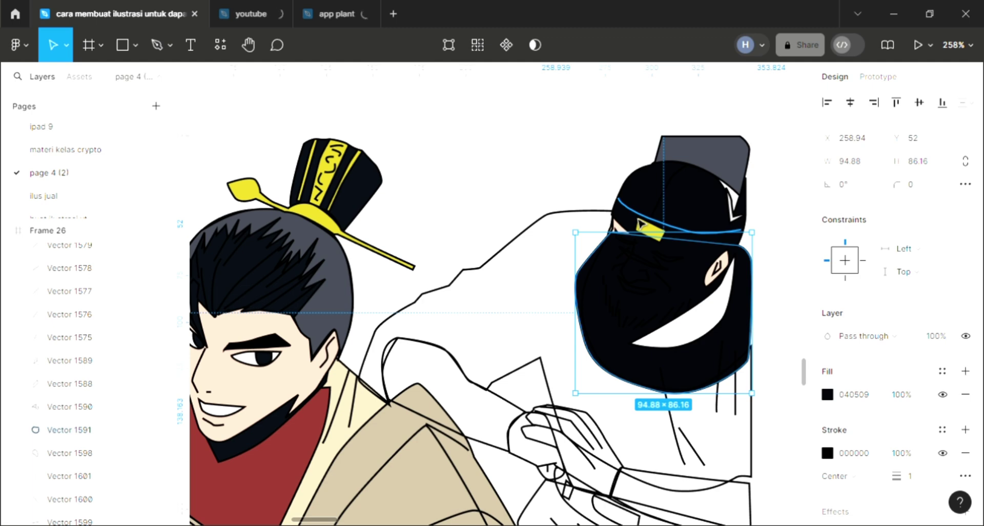
key("ctrl+shift+bracketleft")
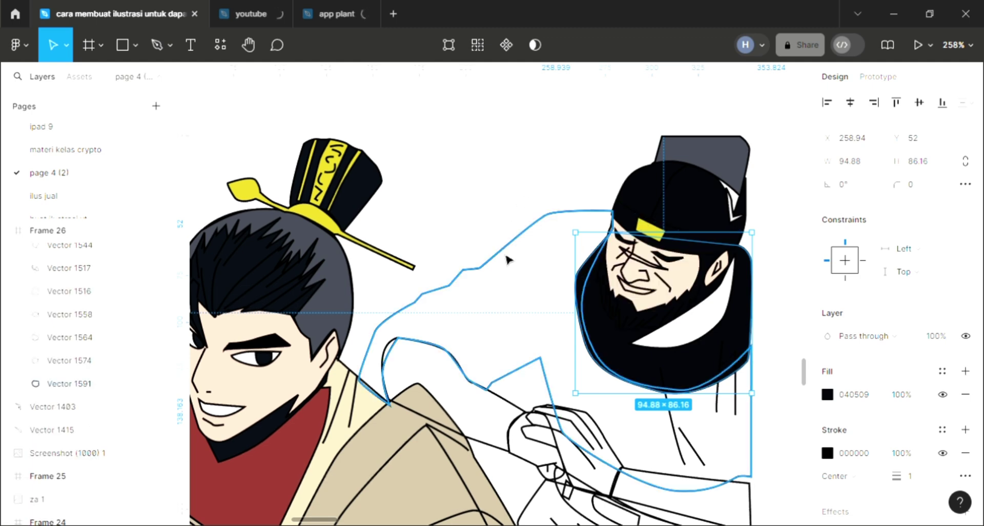
left_click(506, 260)
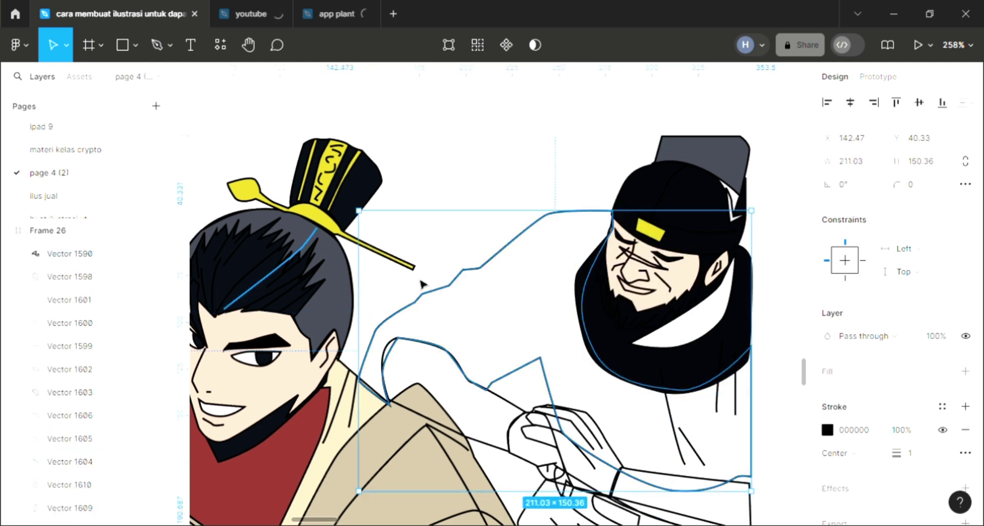
- Fill the bearded warrior's large coat shape with the hat's dark grey 40444F
left_click(469, 284)
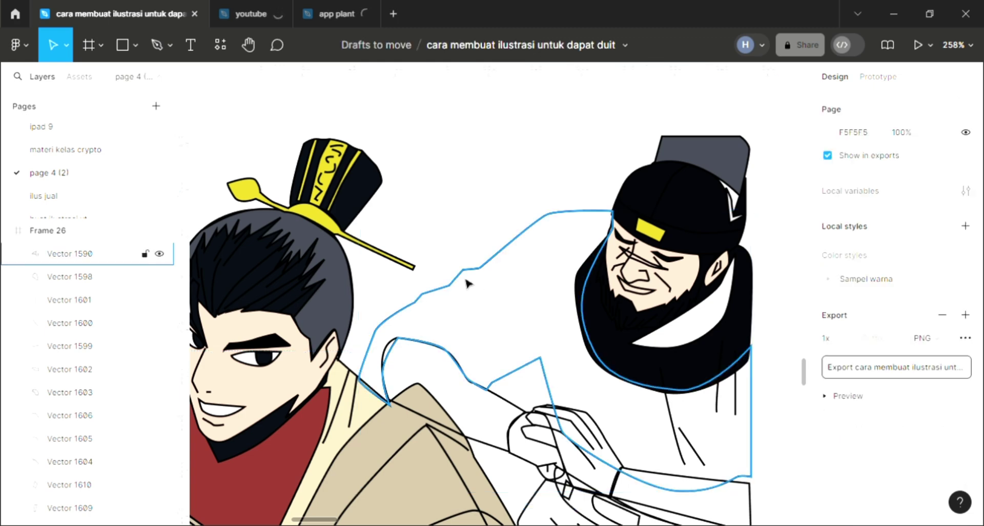
left_click(467, 280)
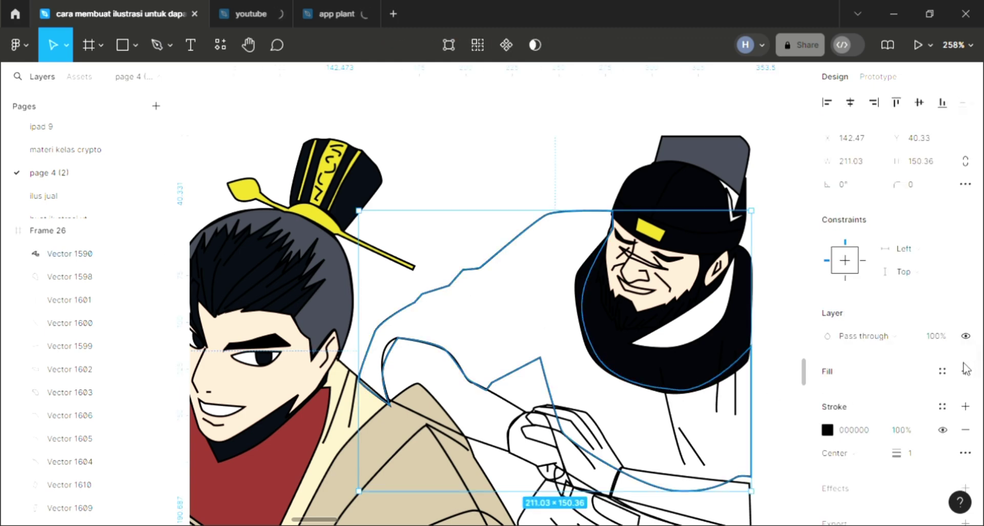
scroll(317, 394, "down", 2)
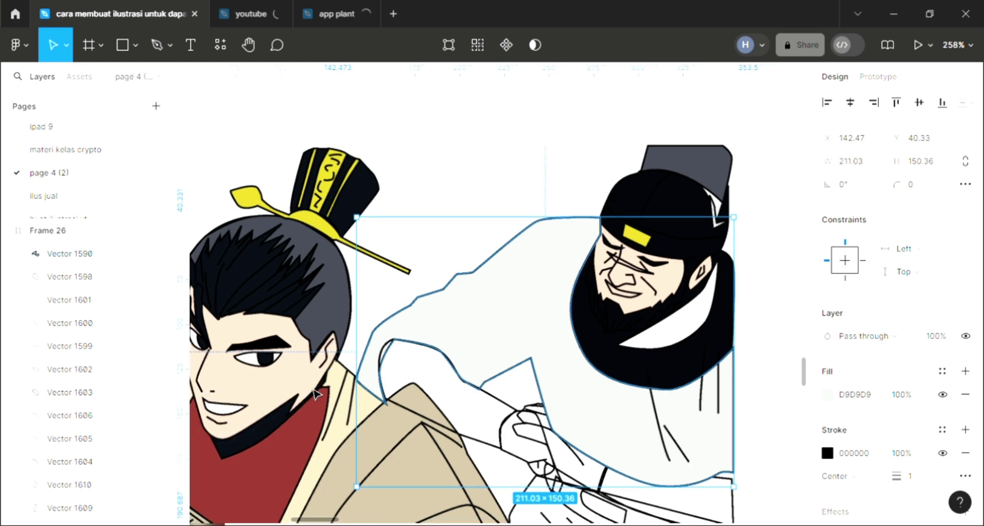
key("i")
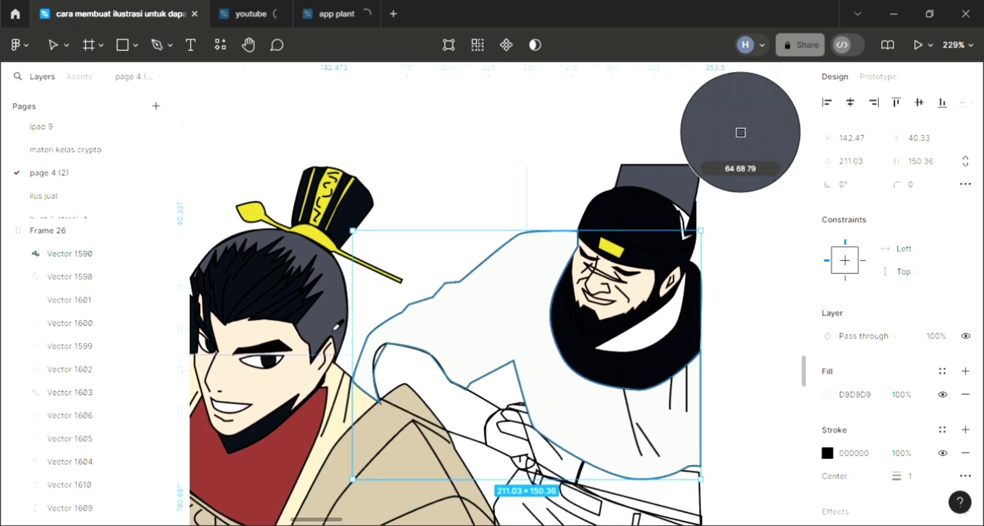
left_click(661, 177)
scroll(525, 386, "down", 1)
scroll(566, 410, "down", 1)
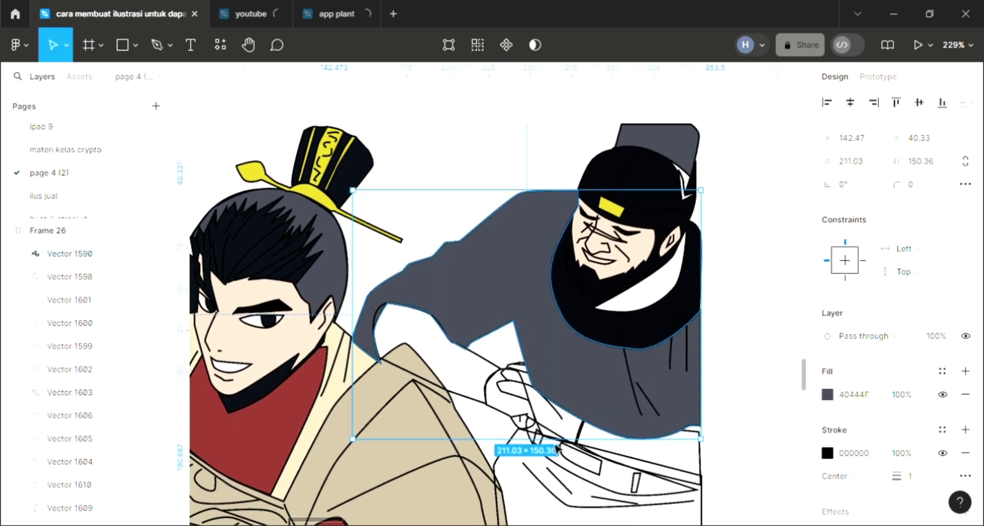
scroll(561, 424, "down", 1)
left_click(488, 337)
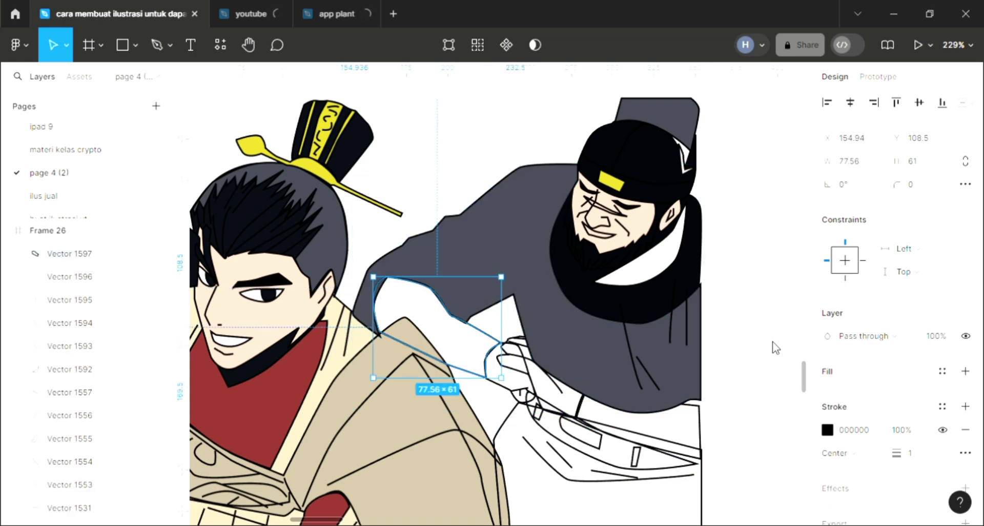
- Fill the bearded warrior's sleeve shape black
left_click(965, 370)
key("i")
left_click(648, 419)
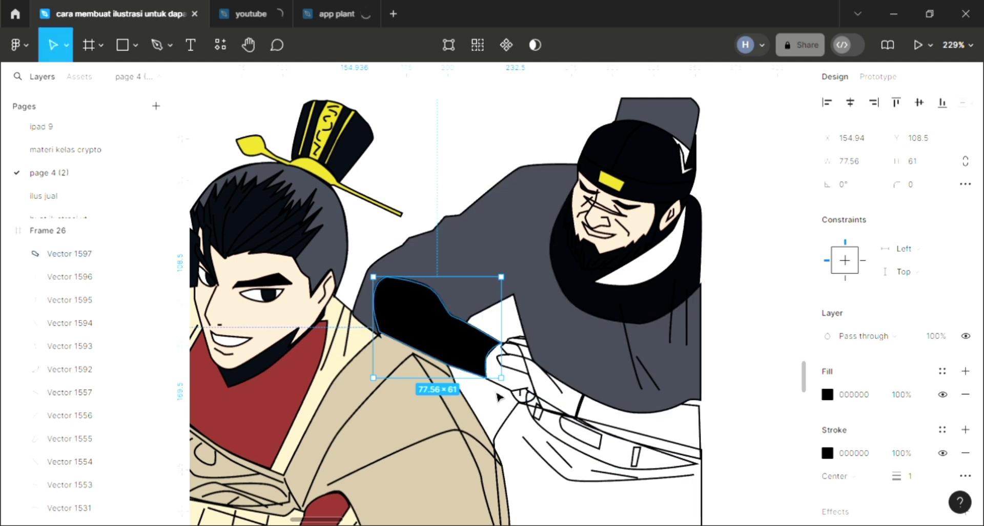
key("Escape")
- Fill the first hand with skin tone F4CFBB behind the finger lines
left_click(486, 369)
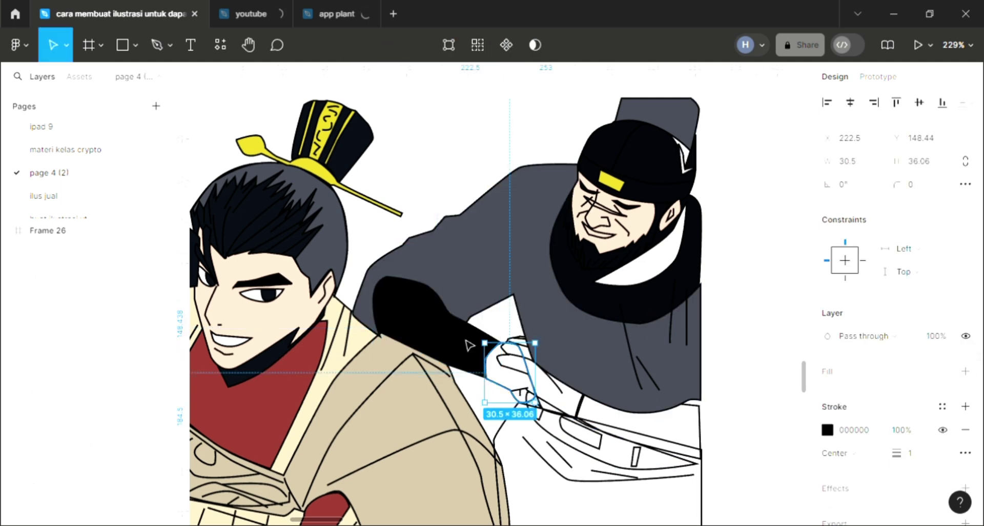
key("ctrl+alt+v")
key("i")
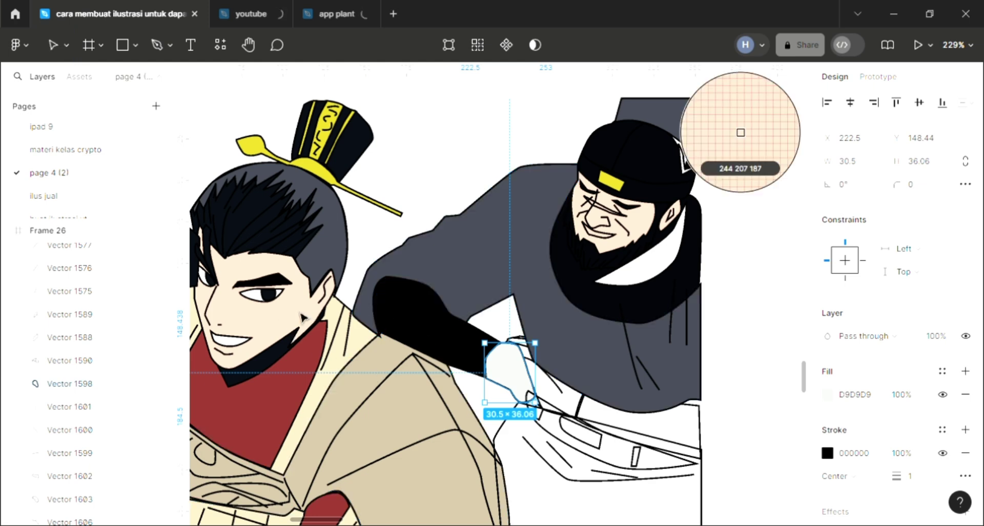
left_click(302, 318)
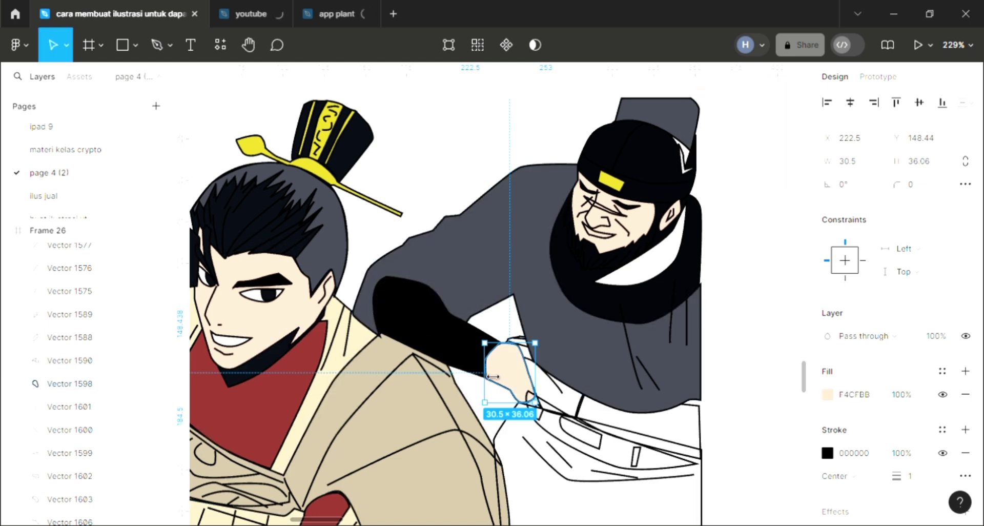
key("bracketleft")
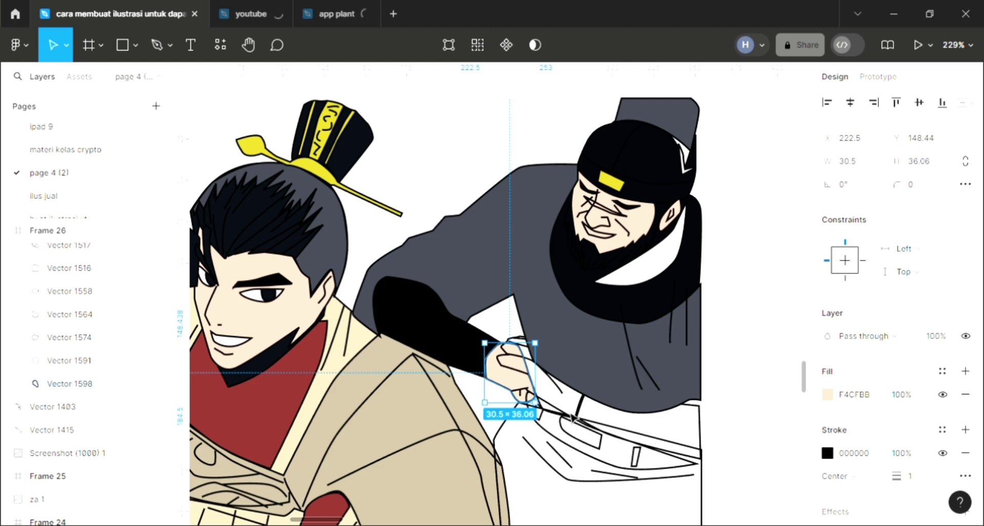
left_click(573, 418)
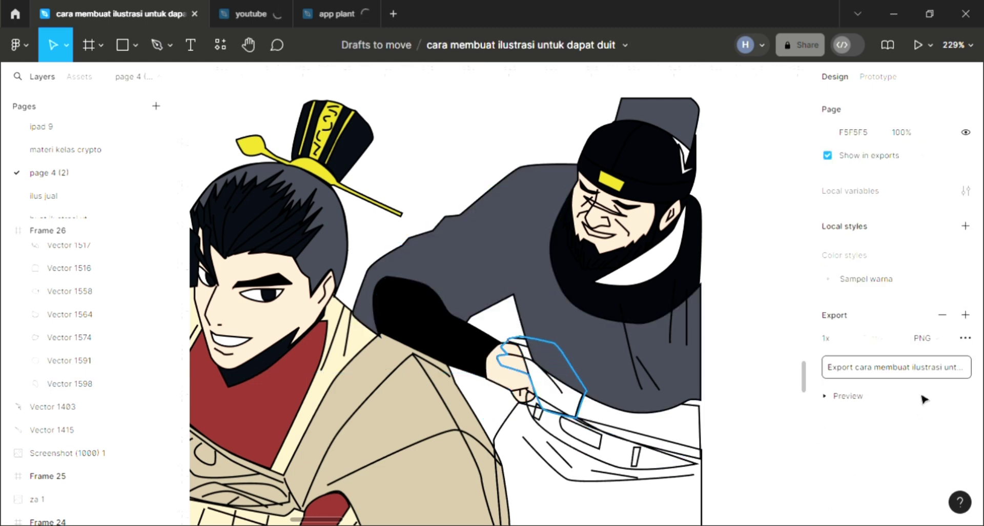
- Give the second hand skin tone behind its finger lines and send the grey jacket back
key("ctrl+z")
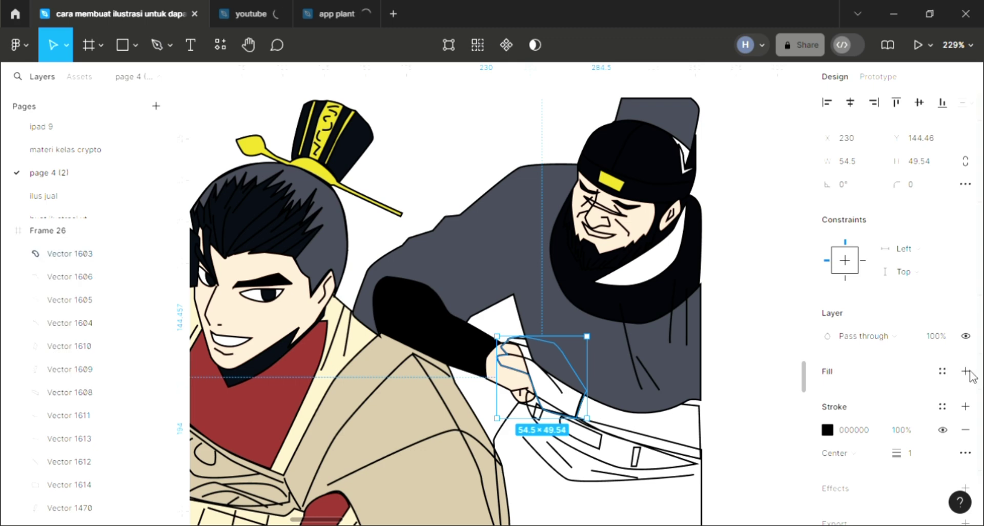
left_click(965, 371)
key("i")
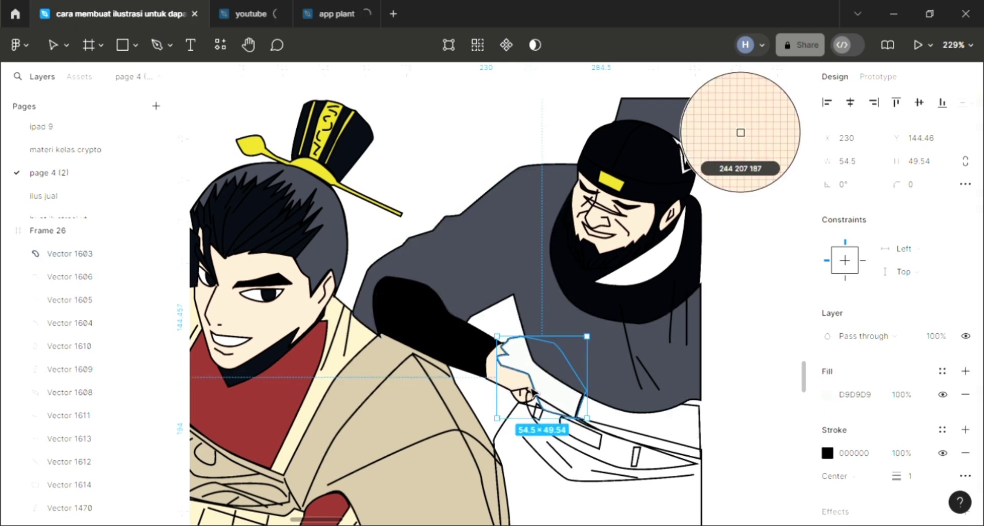
left_click(533, 392)
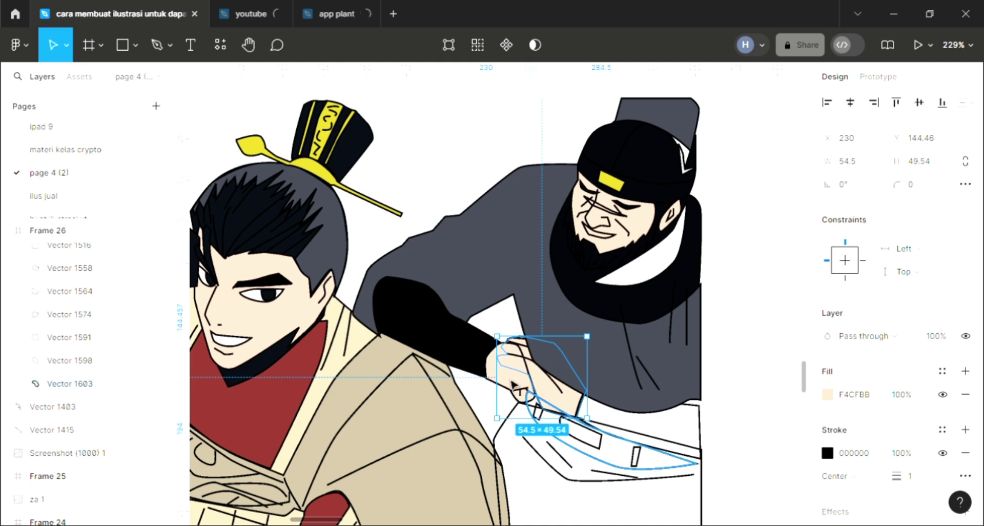
left_click(512, 384)
key("ctrl+bracketleft")
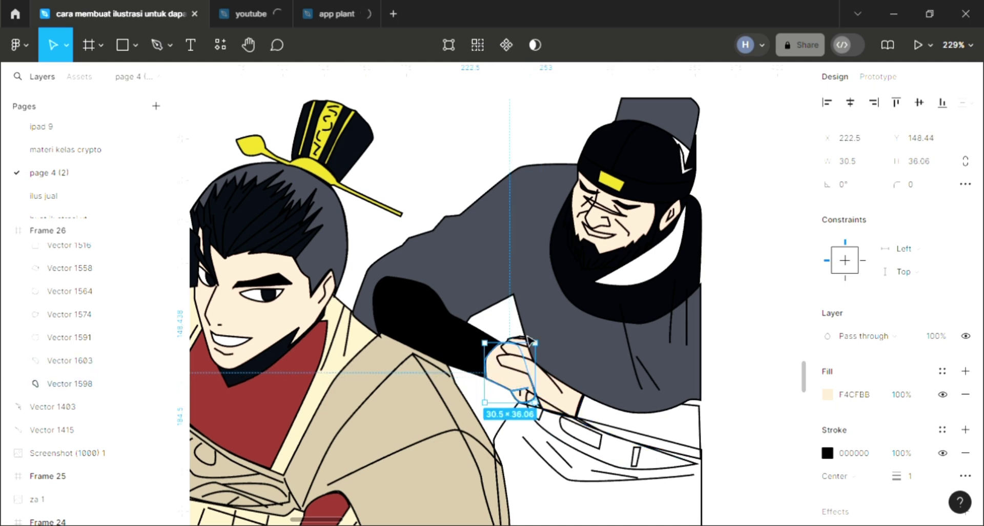
left_click(530, 340)
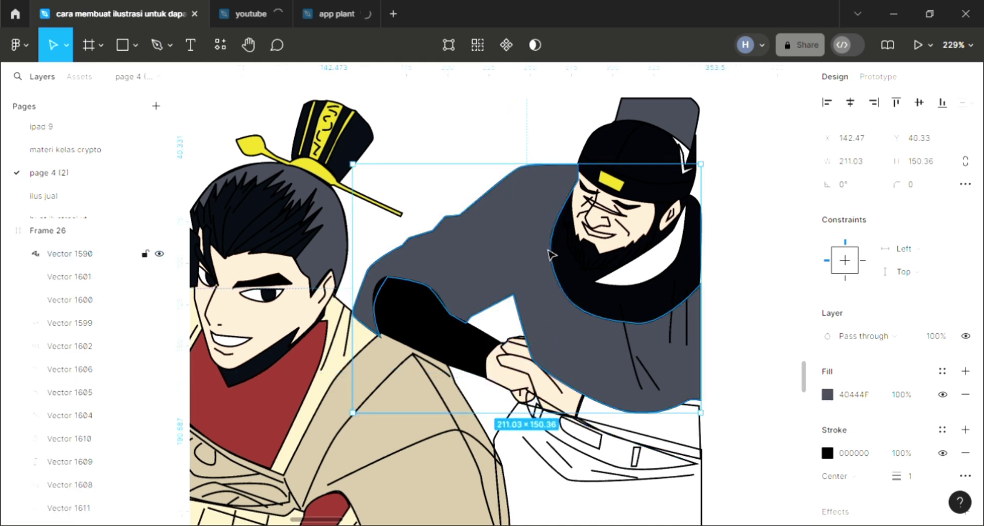
key("bracketleft")
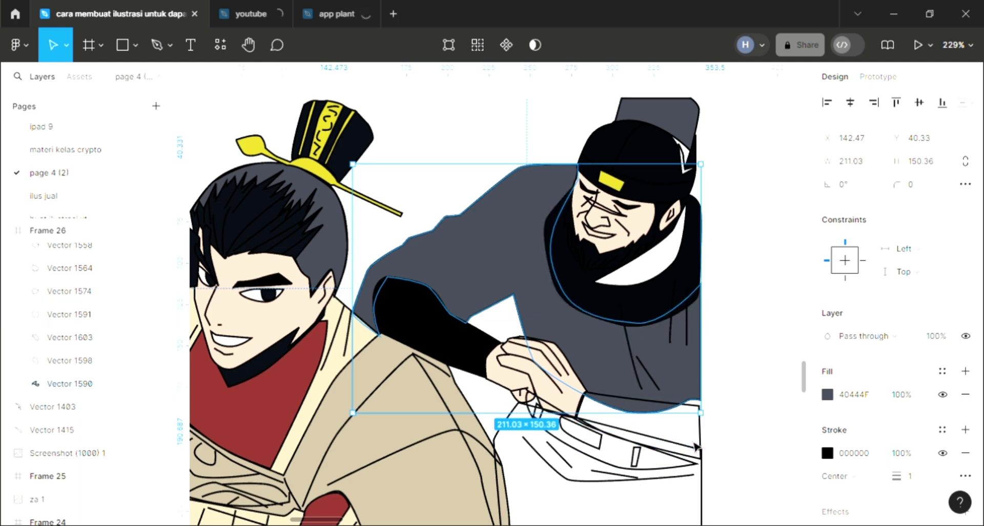
- Fill the lower sleeve shape with black sampled from the artwork
left_click(698, 458)
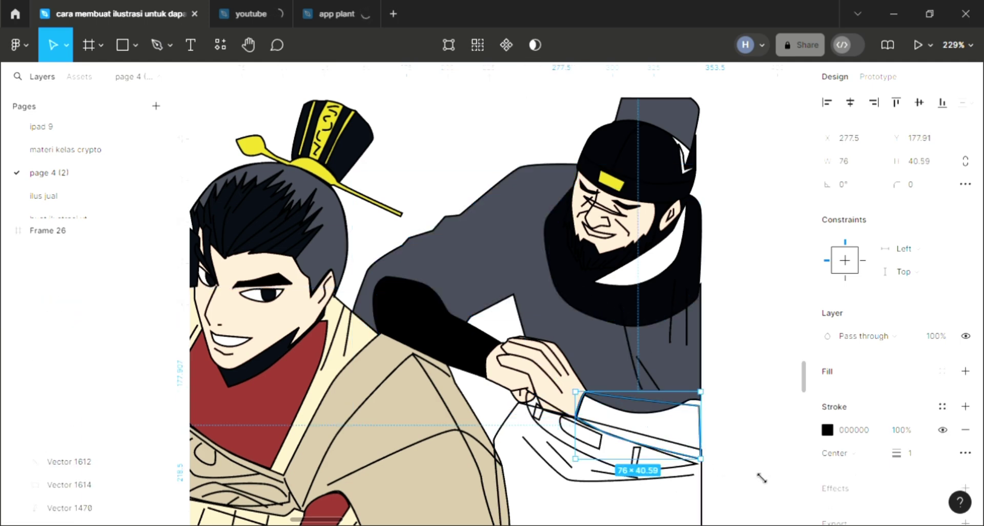
left_click(964, 370)
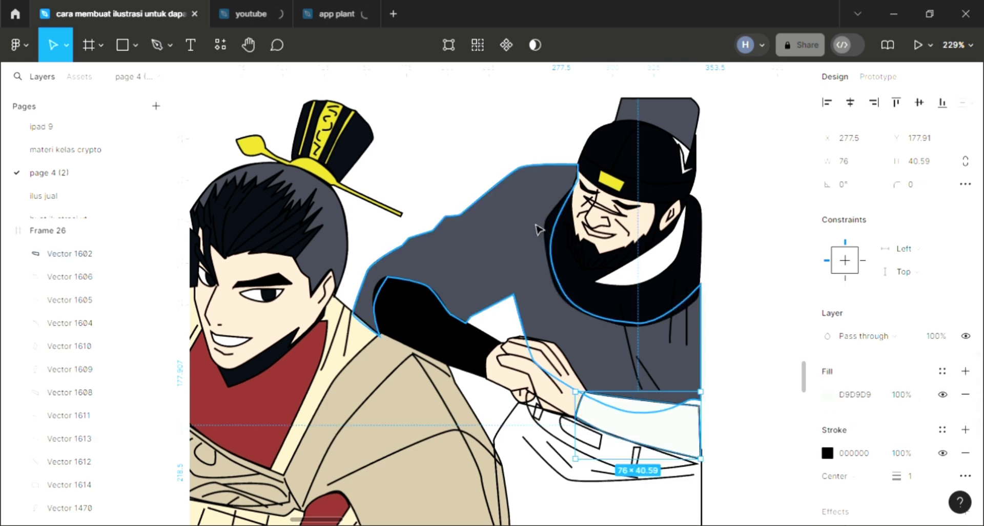
key("i")
left_click(741, 132)
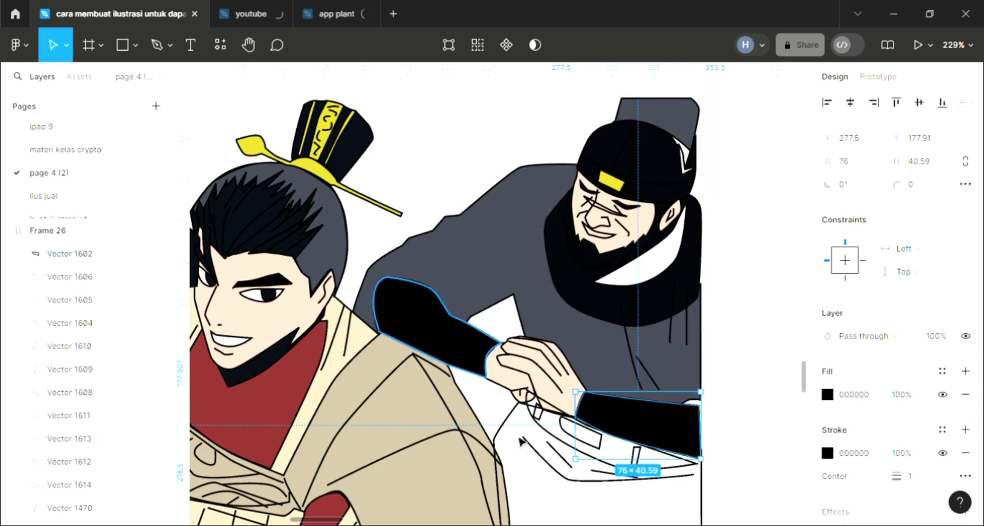
- Fill the lower coat shape with the jacket grey 40444F
left_click(508, 431)
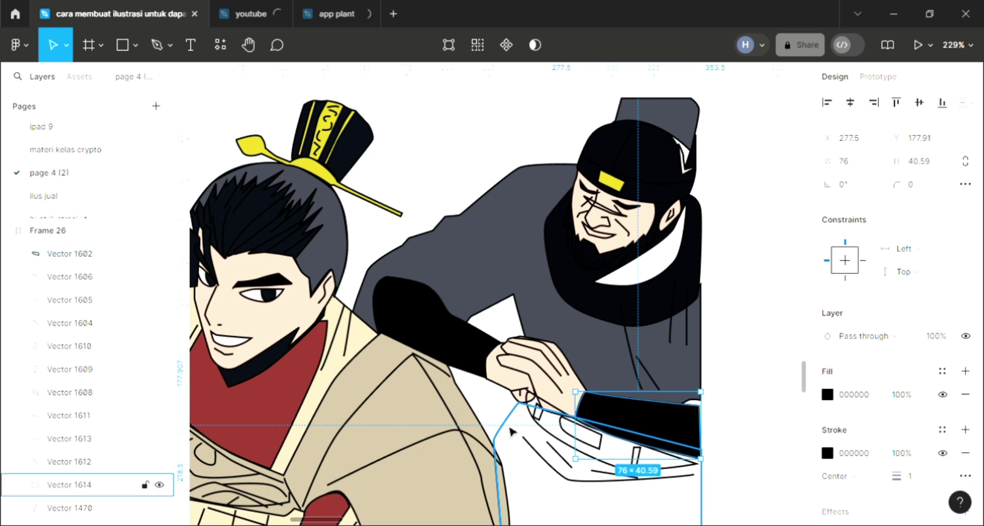
left_click(941, 370)
left_click(593, 345)
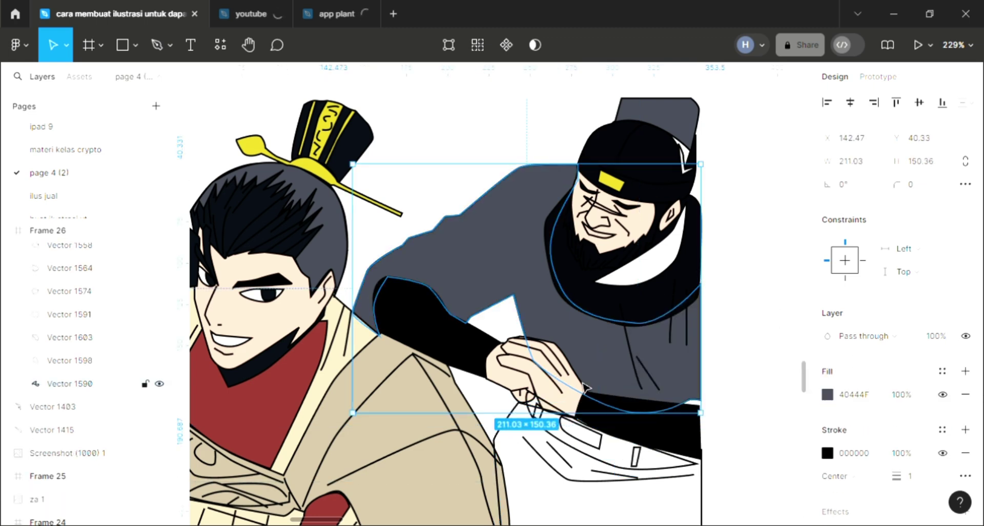
left_click(506, 440)
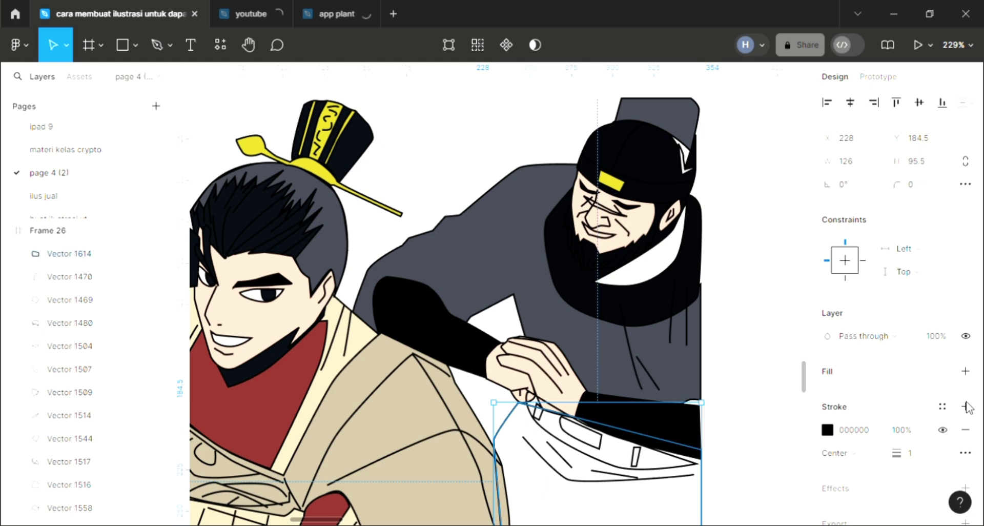
left_click(966, 370)
key("ctrl+alt+v")
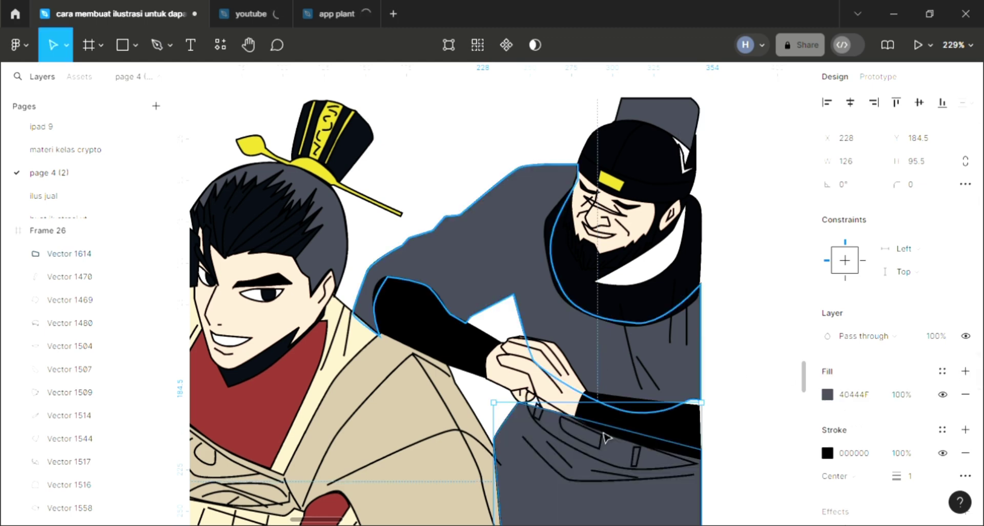
- Fill the first small pocket mark with yellow D2C124
left_click(603, 443)
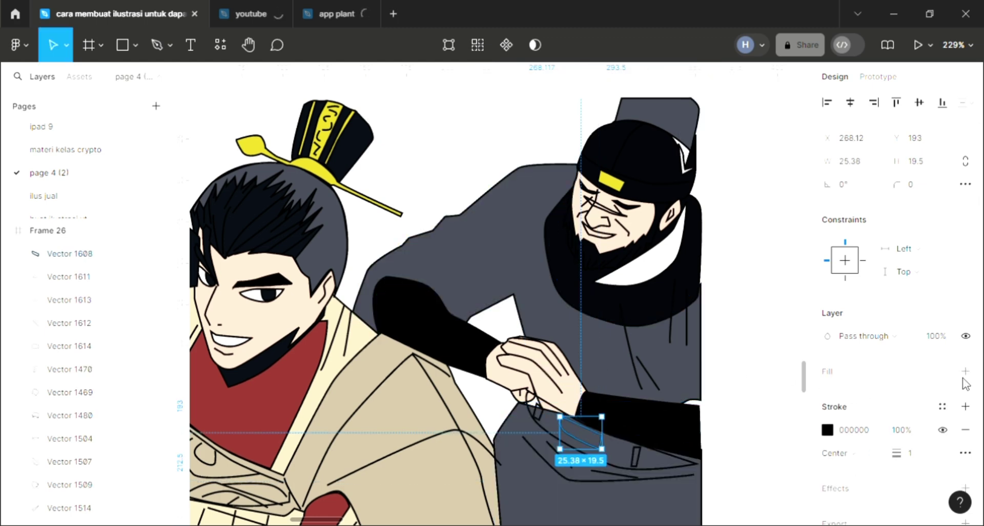
key("i")
left_click(610, 180)
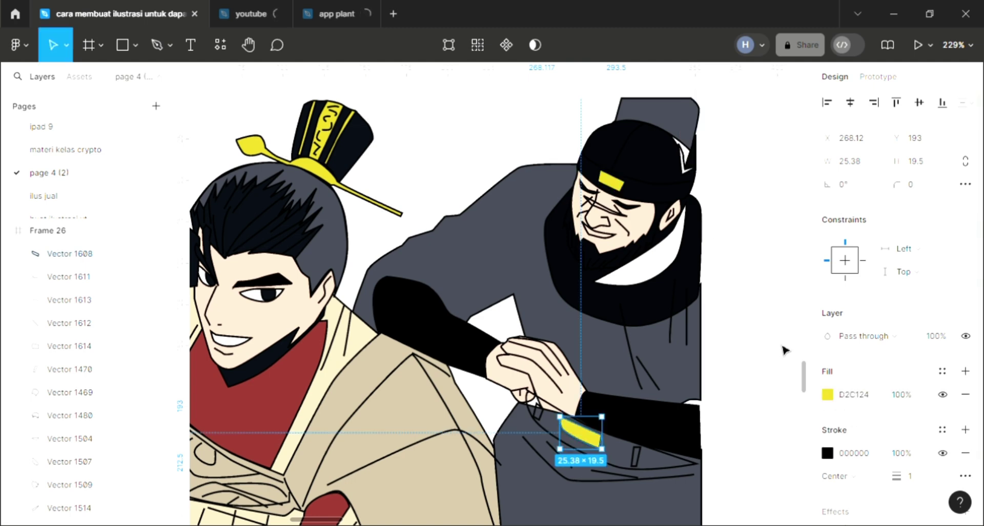
key("Escape")
- Fill the two remaining pocket marks yellow, then select Frame 26
left_click(635, 456)
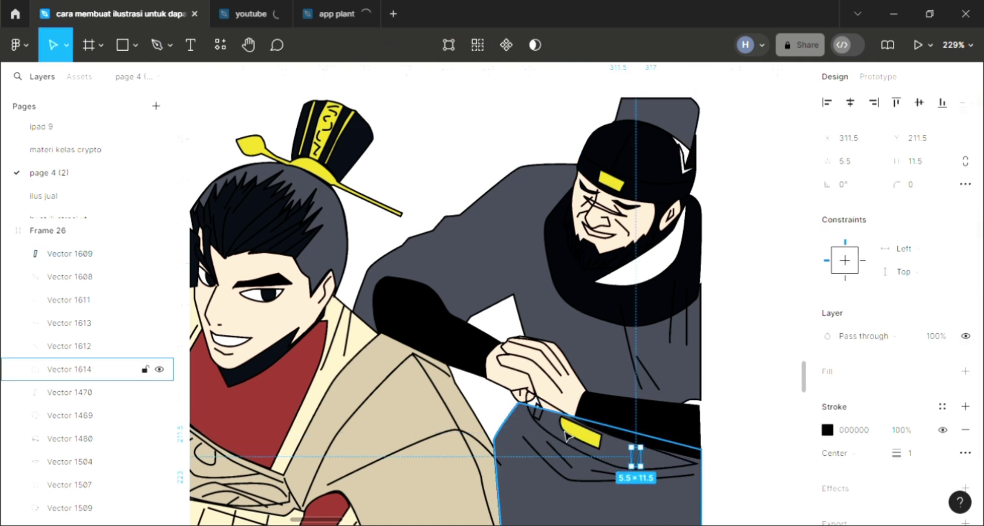
left_click(537, 410, "shift")
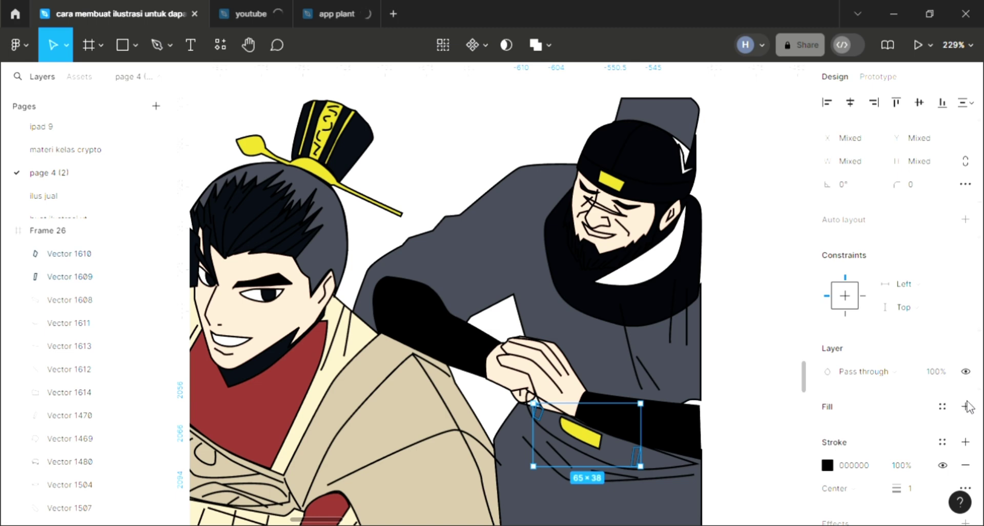
left_click(965, 406)
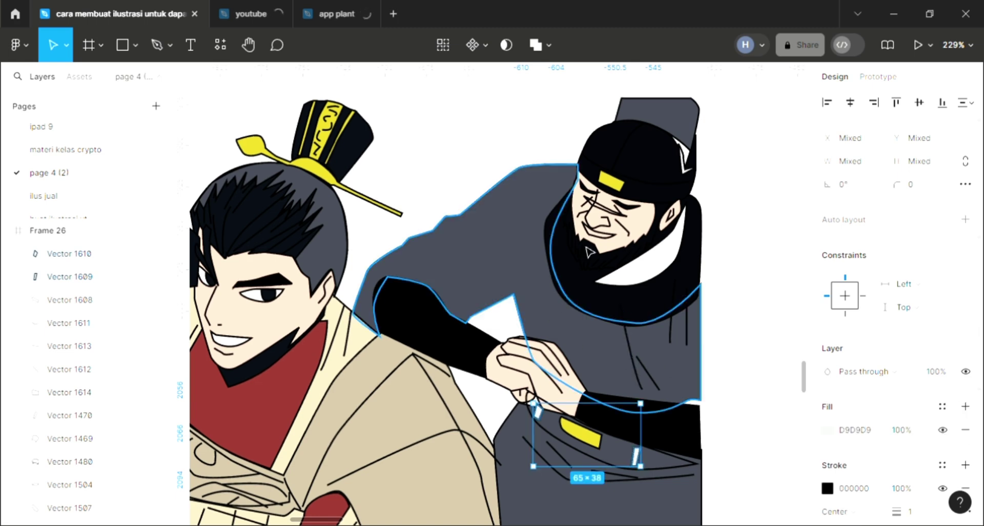
key("i")
left_click(612, 181)
key("Escape")
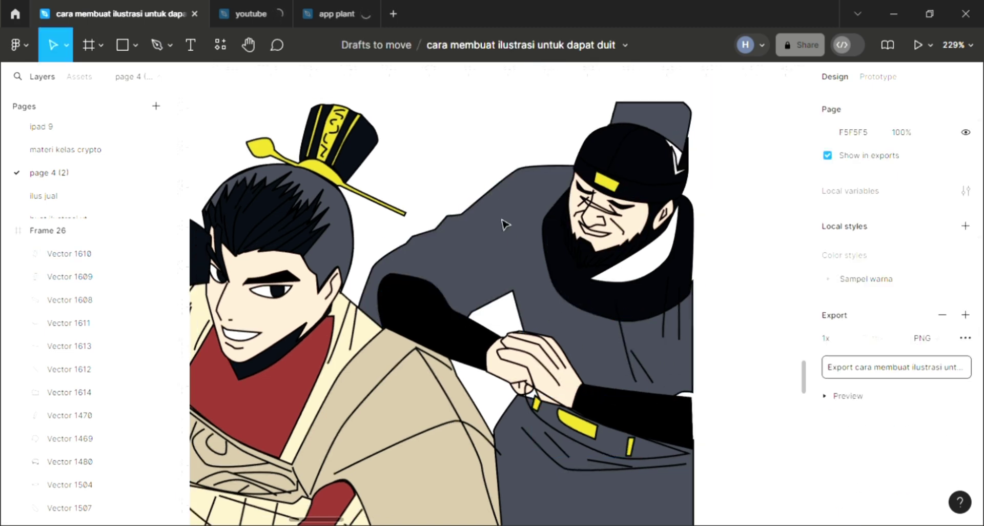
scroll(504, 224, "down", 2)
scroll(522, 259, "left", 1)
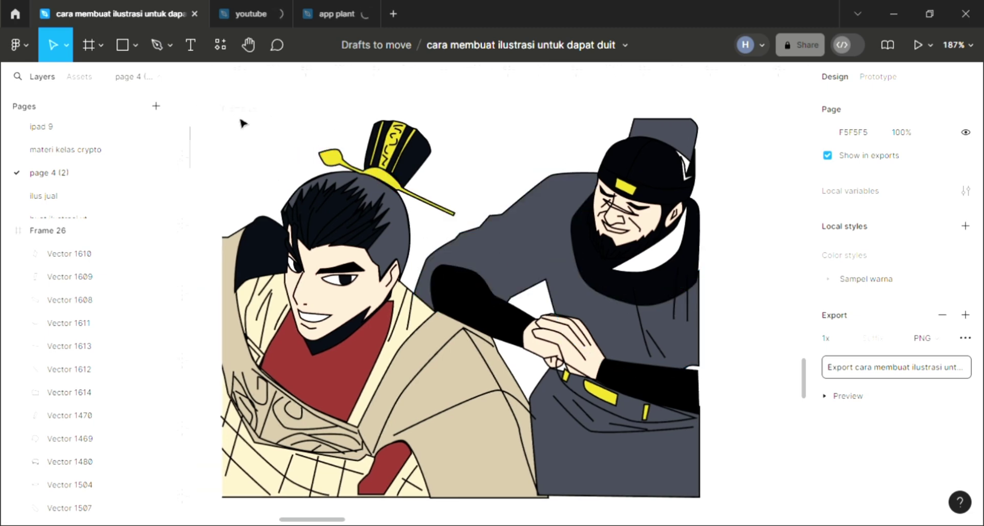
left_click(701, 334)
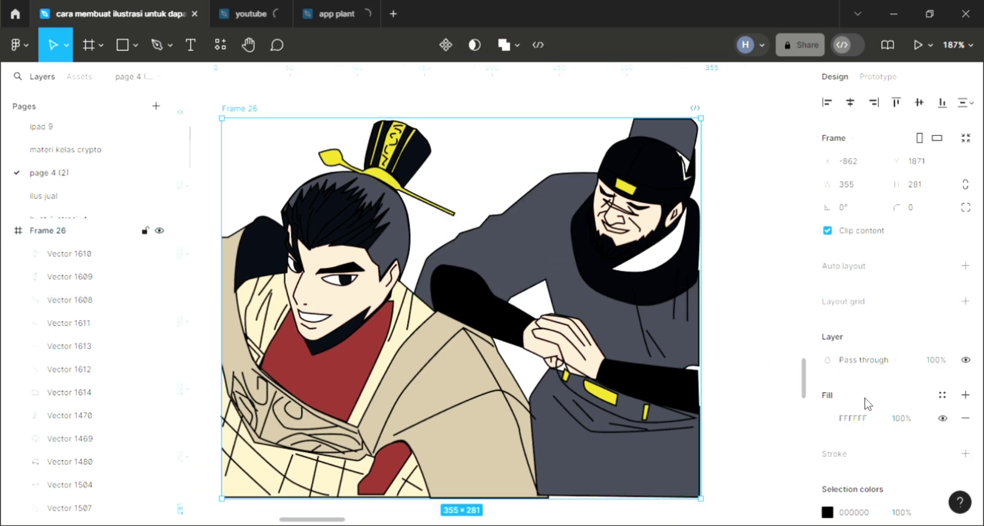
- Turn Frame 26's fill into a linear gradient from cyan 50C1E4 to maroon 7E2C2C
left_click(827, 418)
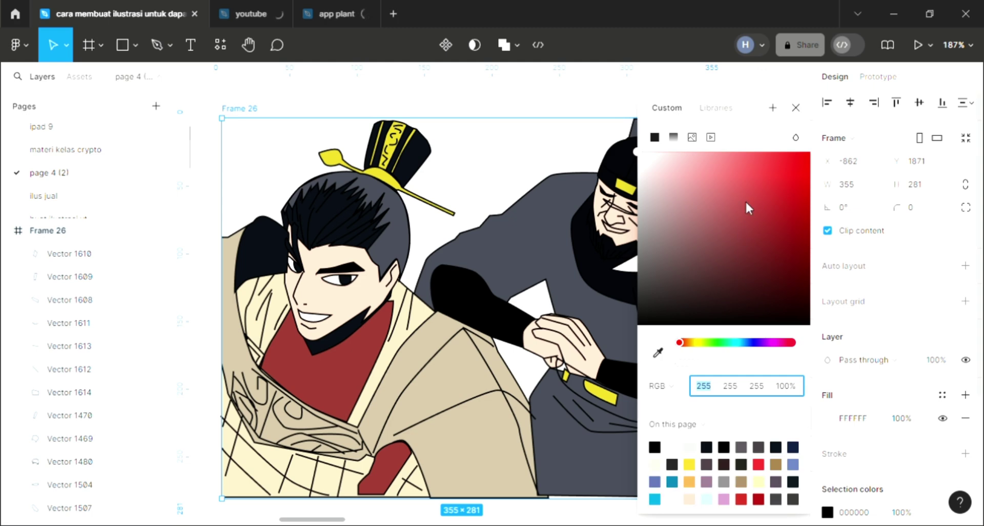
left_click(749, 169)
left_click(673, 137)
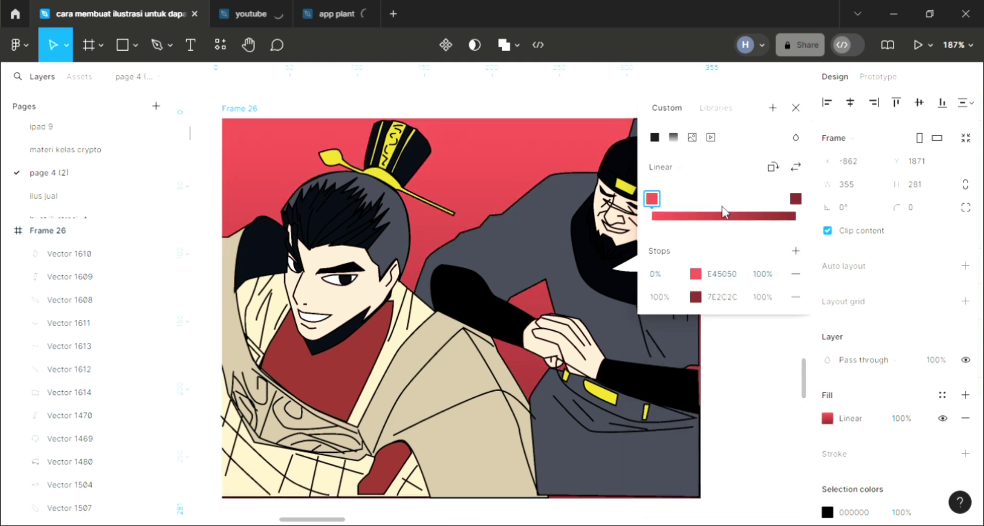
left_click(695, 274)
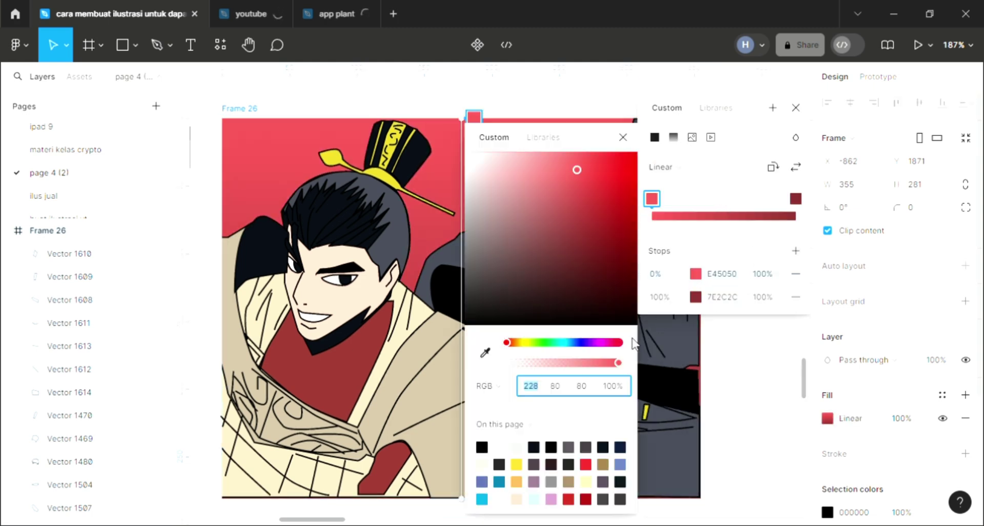
left_click(528, 343)
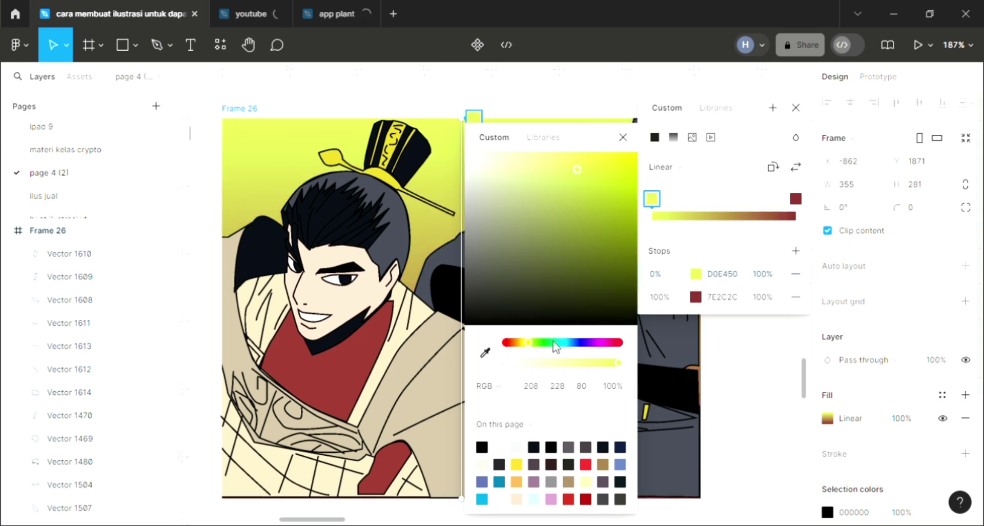
left_click_drag(570, 346, 576, 347)
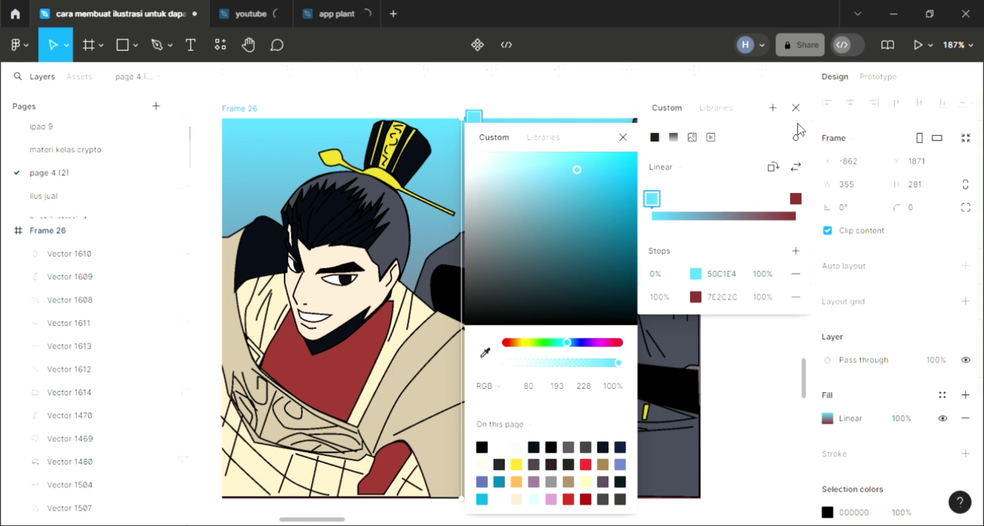
left_click(796, 107)
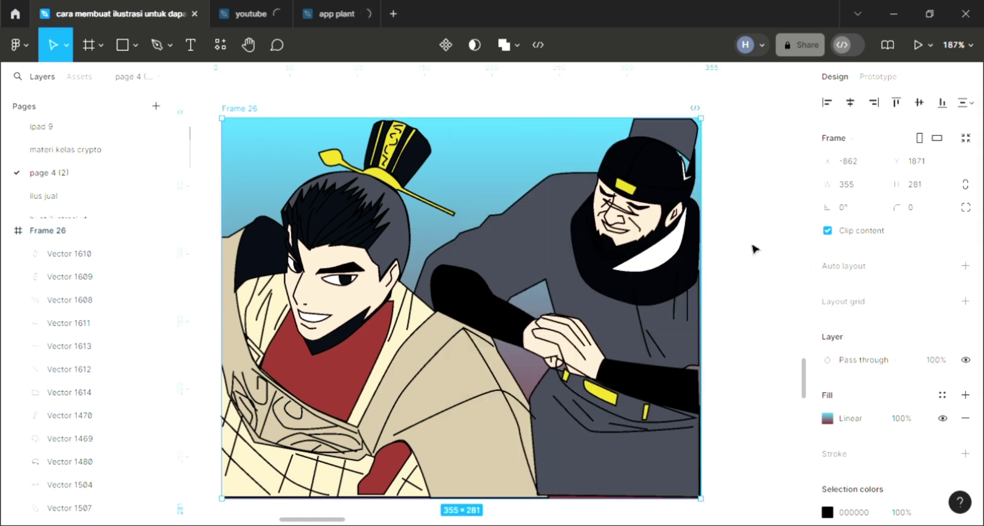
left_click(720, 277)
scroll(723, 281, "left", 1)
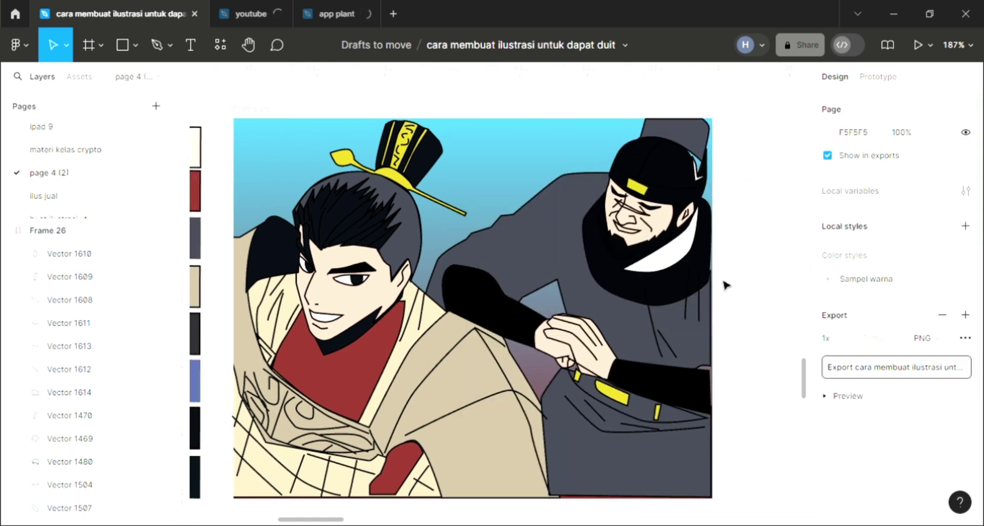
- With the Pen, start a zigzag shadow outline across the dark coat's back
scroll(724, 281, "left", 1)
left_click(154, 41)
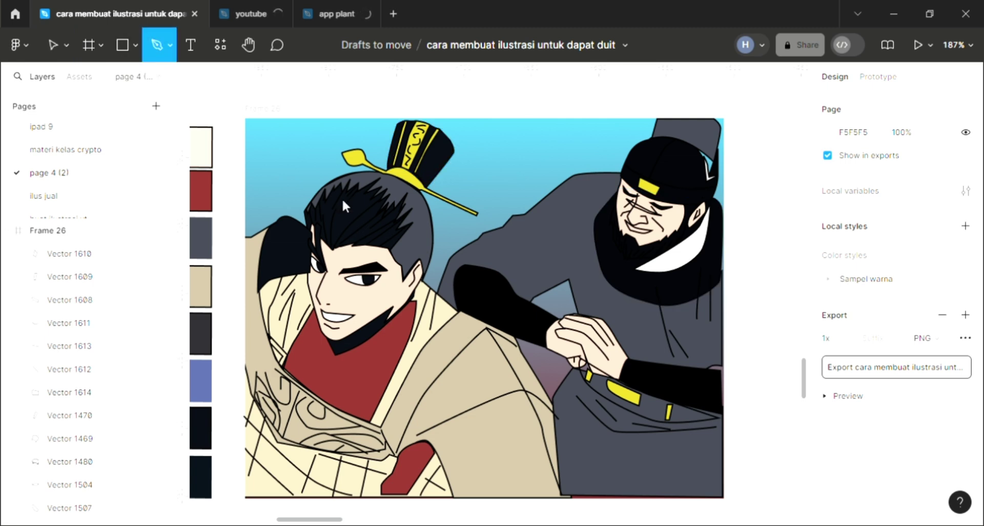
scroll(573, 307, "up", 1)
scroll(564, 307, "up", 1)
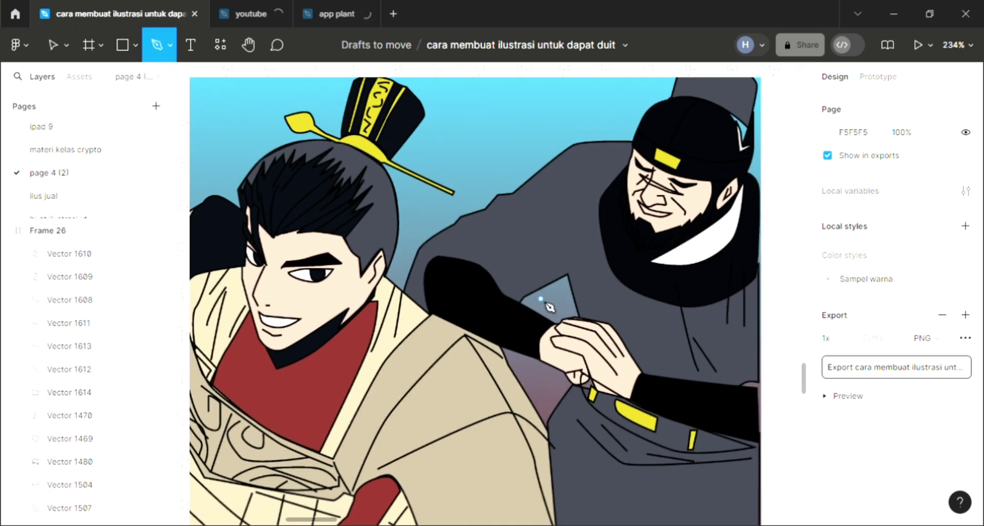
scroll(549, 306, "up", 1)
scroll(509, 308, "up", 1)
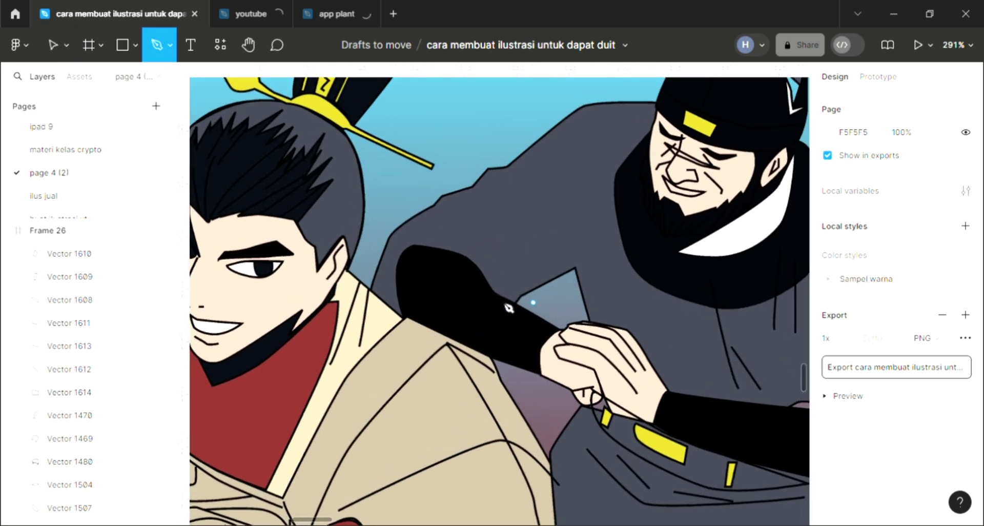
left_click(469, 259)
left_click(477, 230)
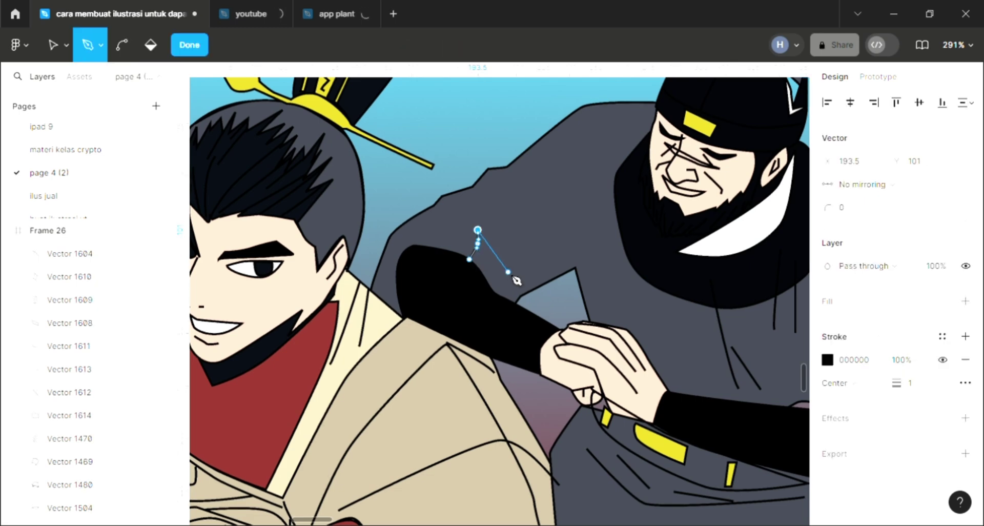
left_click(508, 272)
left_click(515, 249)
left_click(549, 249)
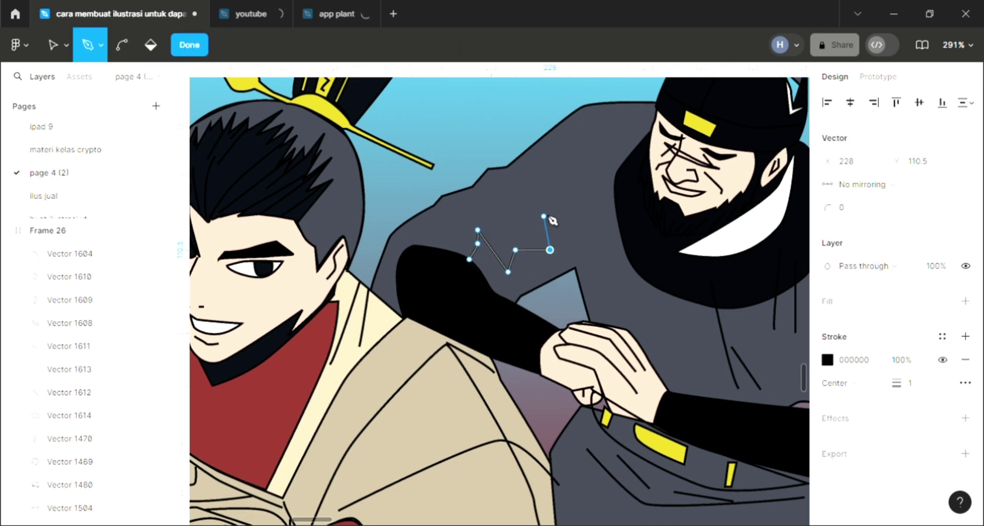
left_click_drag(541, 204, 543, 207)
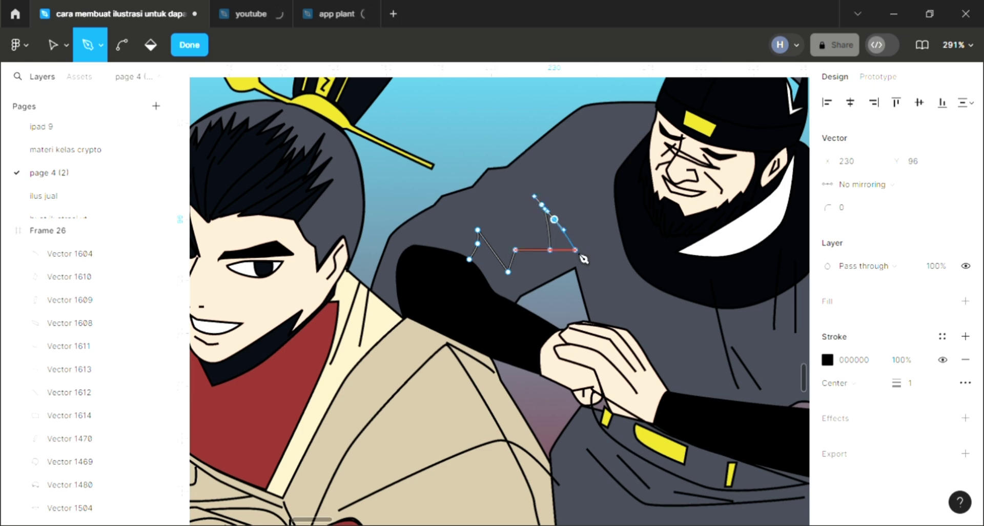
left_click(575, 250)
- Continue the outline around the coat and hand, then back along the sleeve to close it
left_click(566, 135)
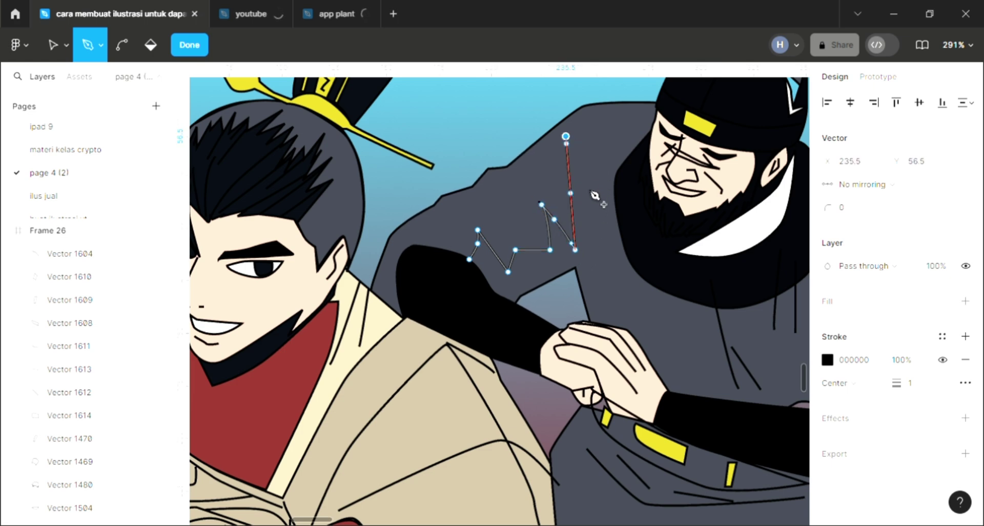
left_click_drag(588, 193, 591, 192)
left_click(618, 140)
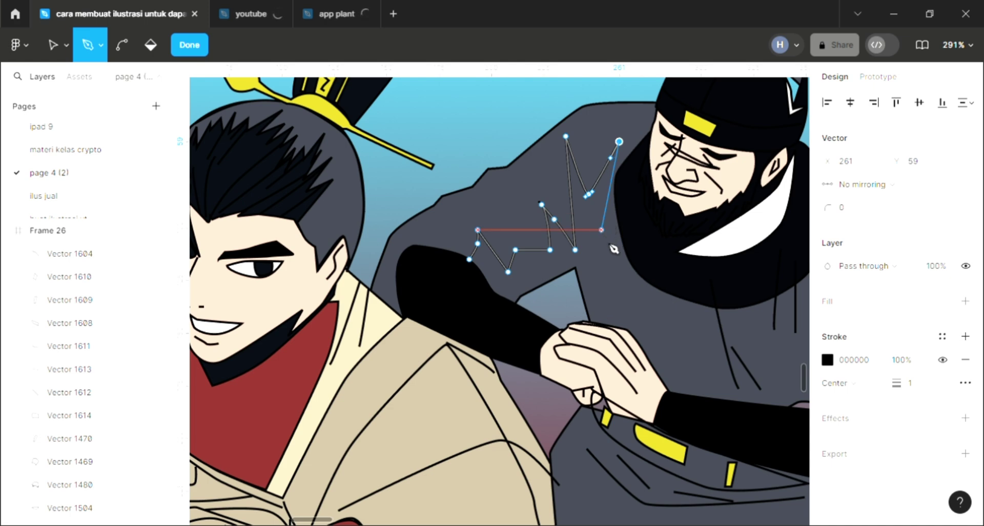
left_click_drag(604, 266, 614, 293)
scroll(656, 353, "right", 1)
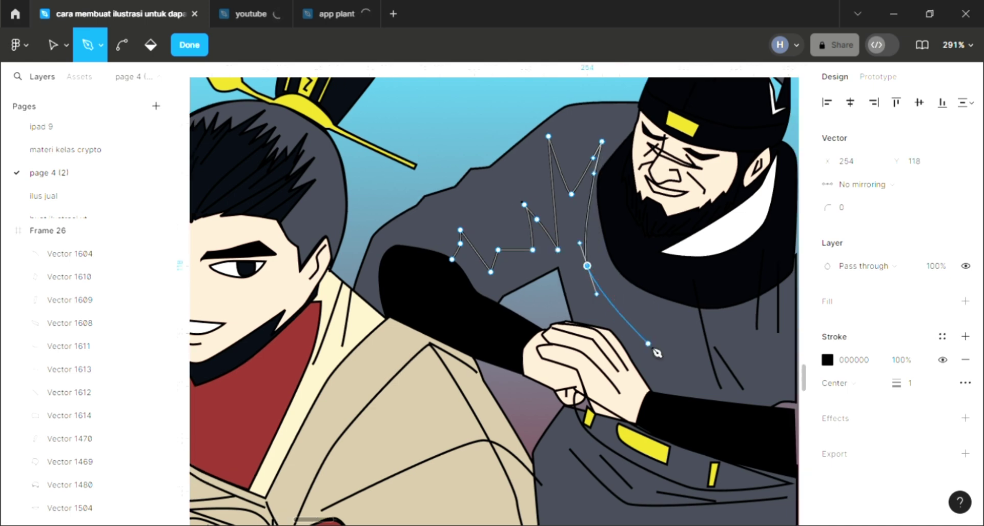
left_click_drag(677, 351, 687, 350)
scroll(696, 360, "right", 2)
left_click(707, 346)
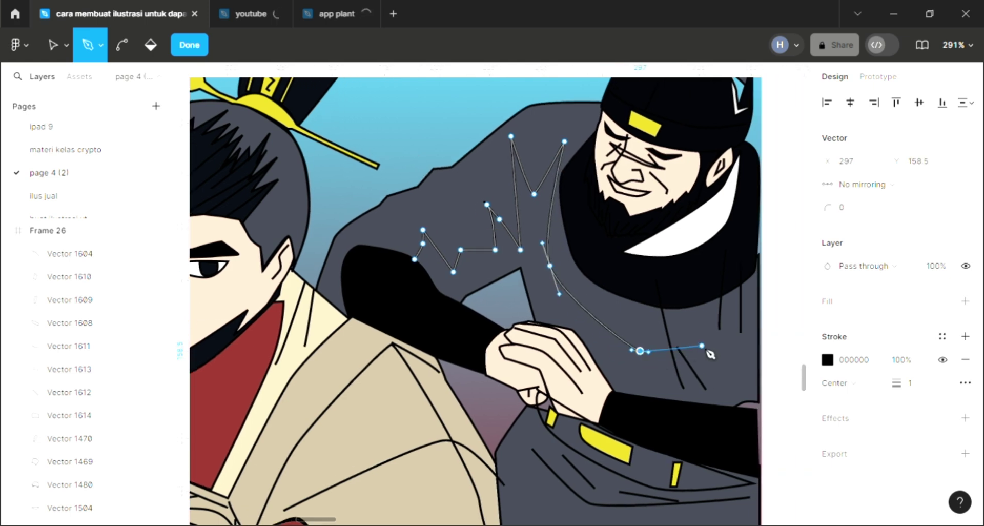
scroll(701, 335, "right", 2)
mouse_move(644, 325)
left_mouse_down()
mouse_move(685, 365)
mouse_move(591, 390)
left_mouse_up()
left_click(662, 345)
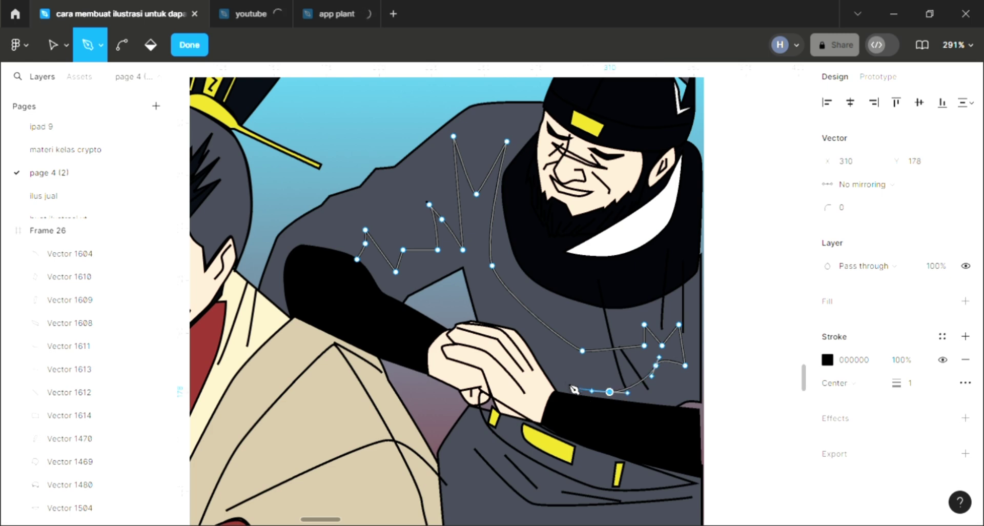
mouse_move(536, 341)
left_mouse_down()
mouse_move(477, 272)
mouse_move(421, 286)
mouse_move(421, 297)
mouse_move(408, 292)
left_mouse_up()
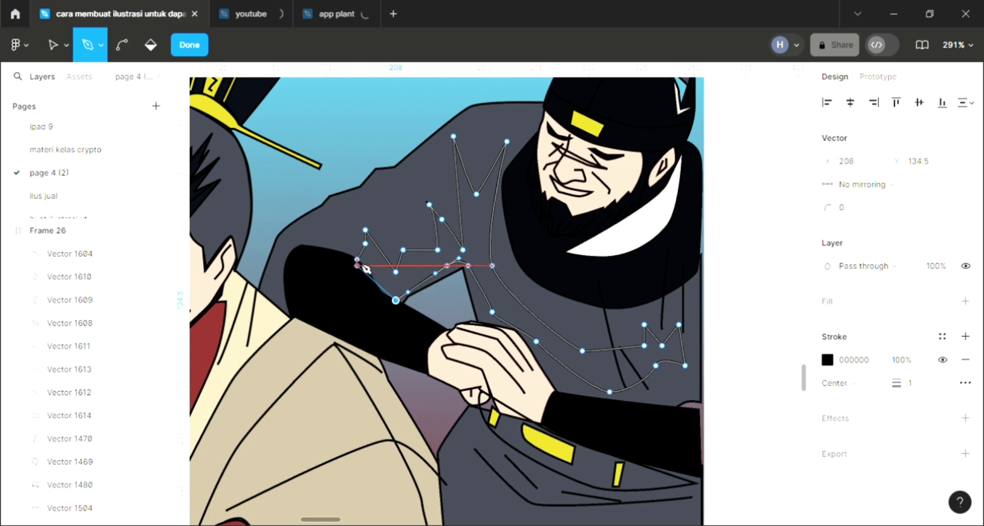
left_click(357, 258)
- Fill the closed shadow path with black 000000, lowering its opacity to 80%
key("Escape")
key("Escape")
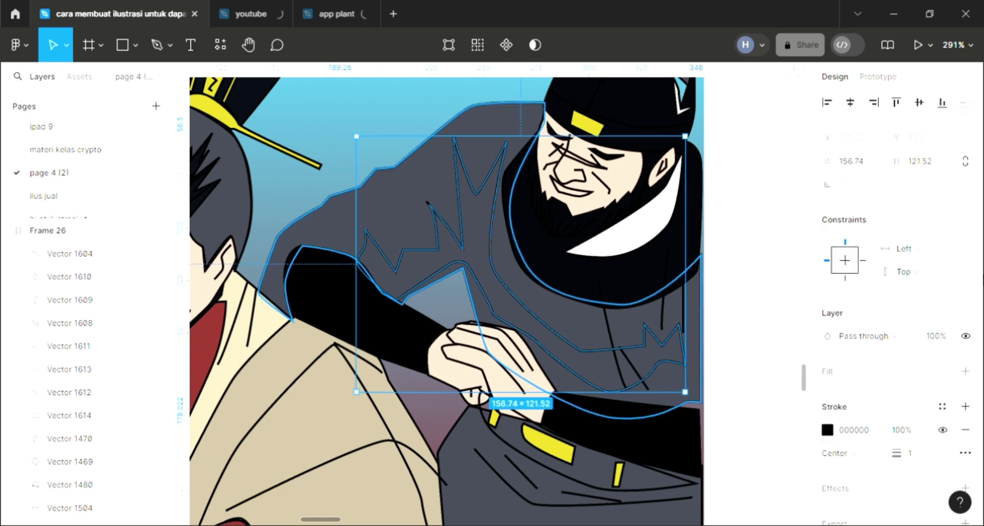
left_click(965, 372)
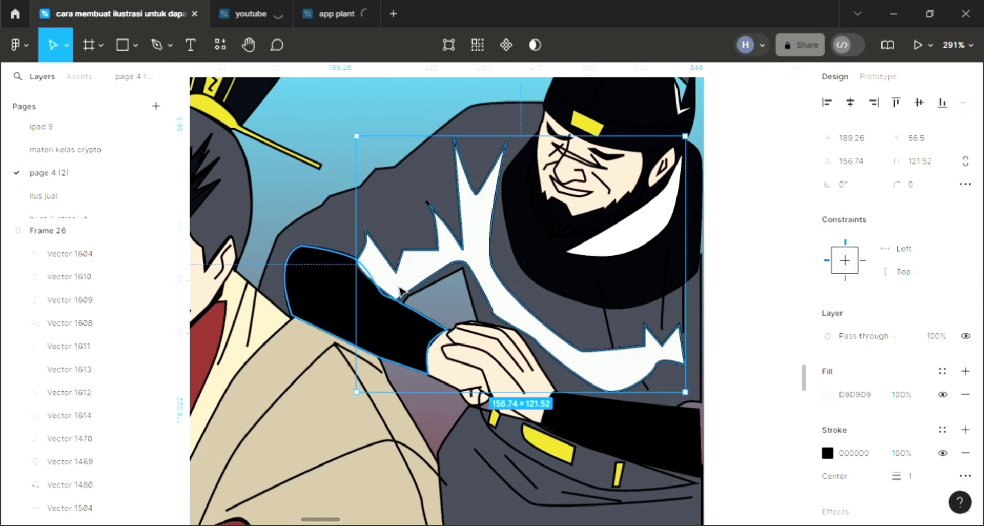
key("i")
left_click(691, 144)
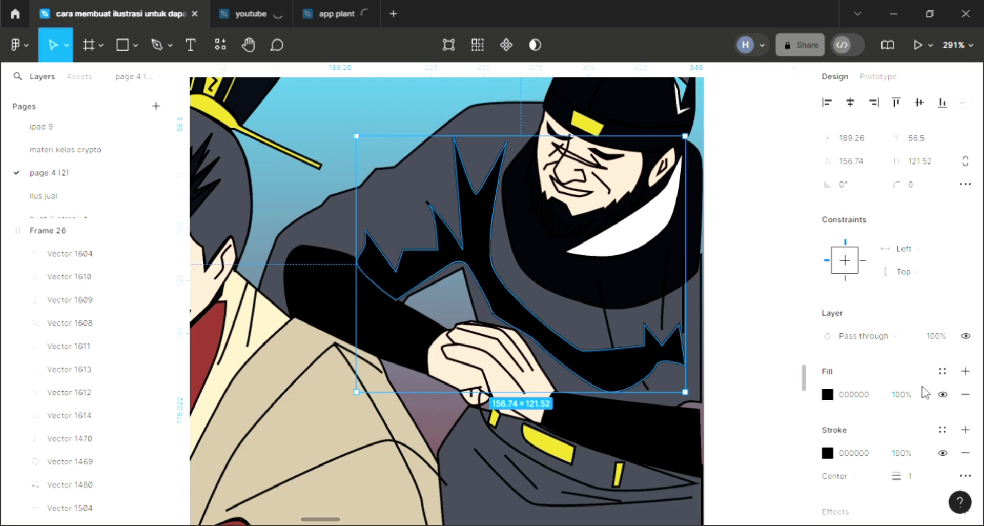
left_click(901, 394)
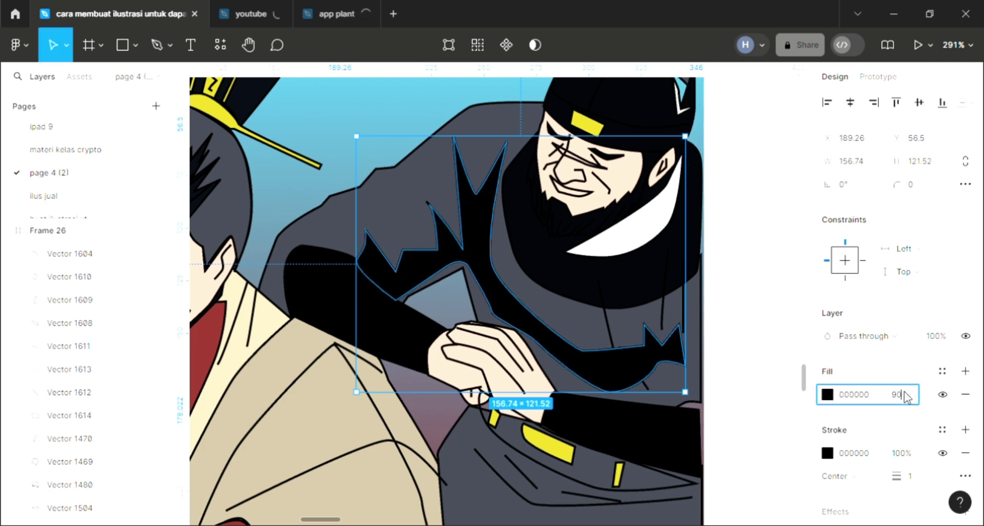
key("Return")
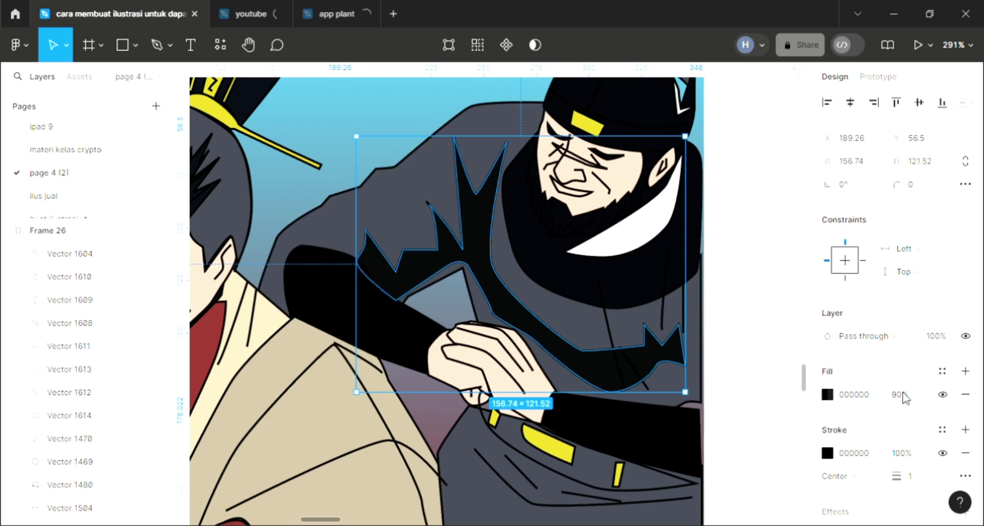
left_click(902, 395)
type("80")
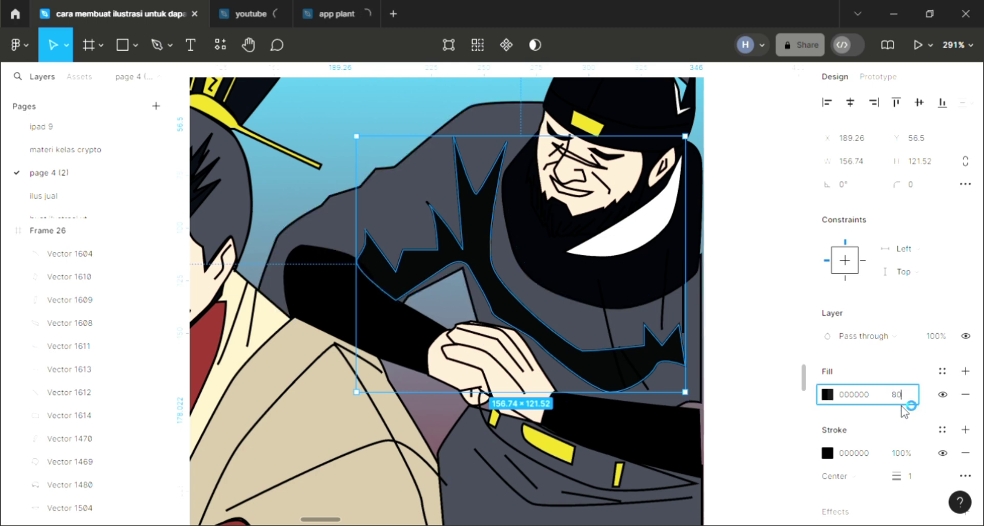
key("Return")
left_click(544, 307)
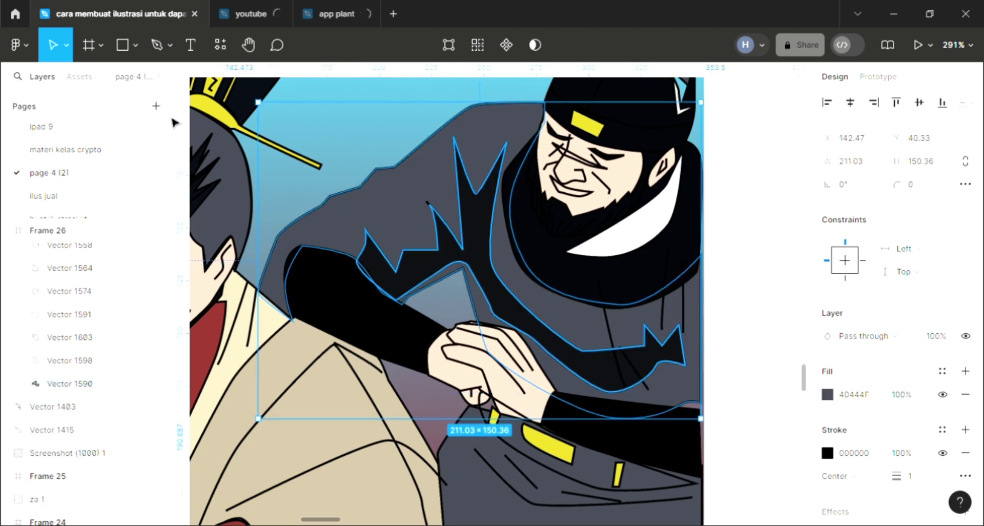
- Draw a two-point fold line on the dark coat's shoulder
left_click(157, 48)
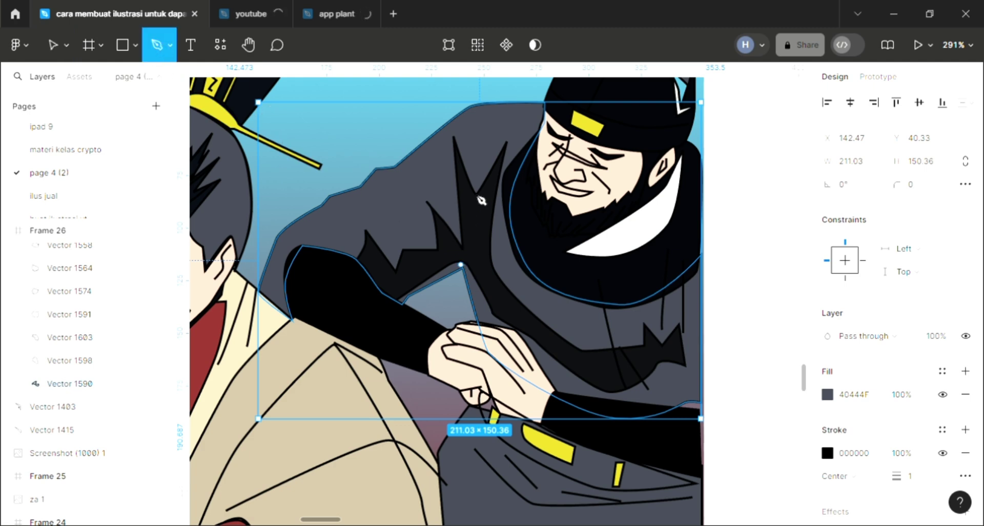
left_click(461, 264)
left_click(475, 188)
left_click(483, 154)
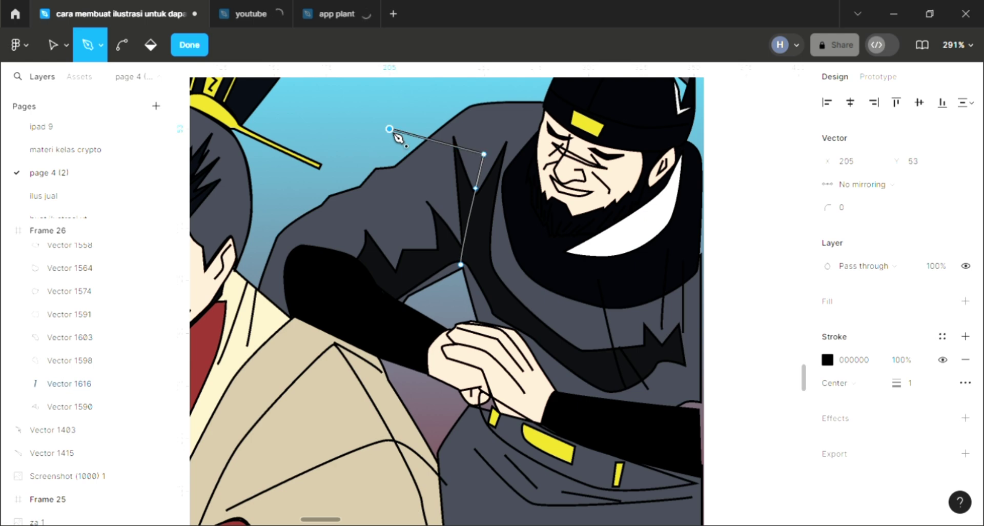
key("ctrl+z")
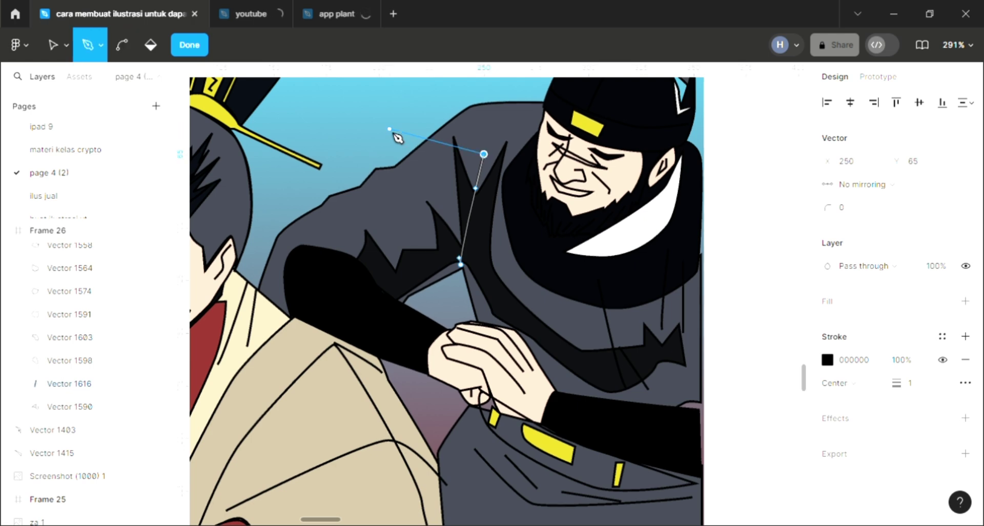
key("Escape")
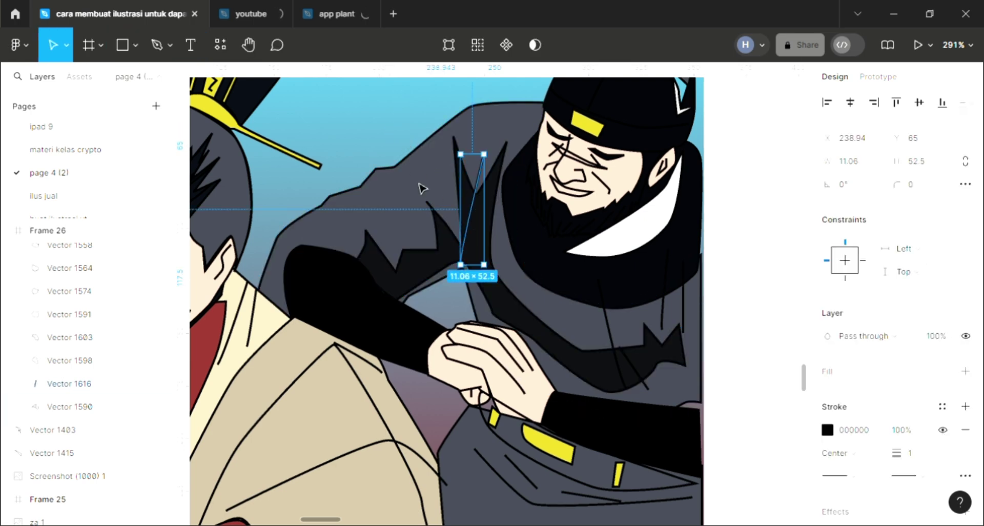
key("Escape")
scroll(665, 393, "down", 1, "ctrl")
scroll(665, 393, "down", 1, "ctrl")
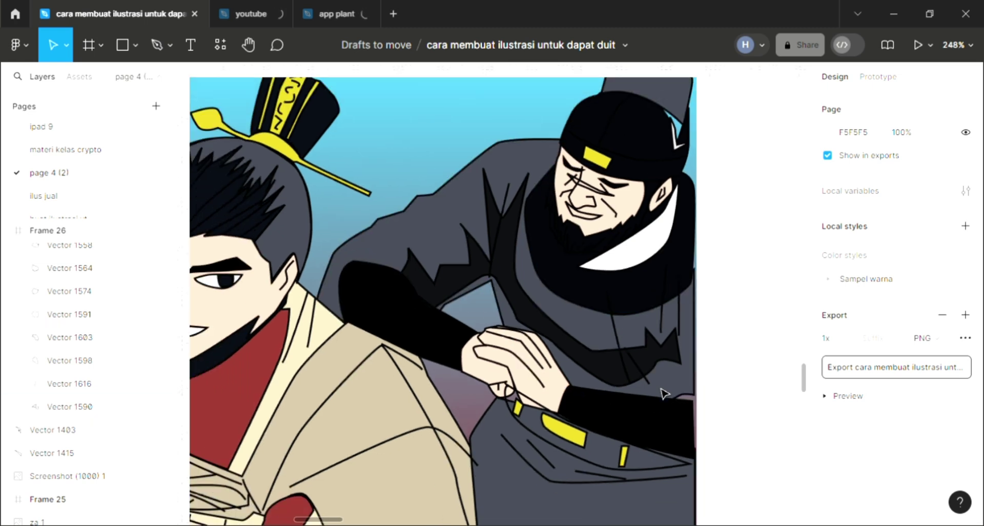
scroll(665, 393, "down", 1, "ctrl")
scroll(664, 393, "down", 1, "ctrl")
scroll(664, 393, "down", 1, "ctrl")
scroll(664, 393, "down", 1, "ctrl")
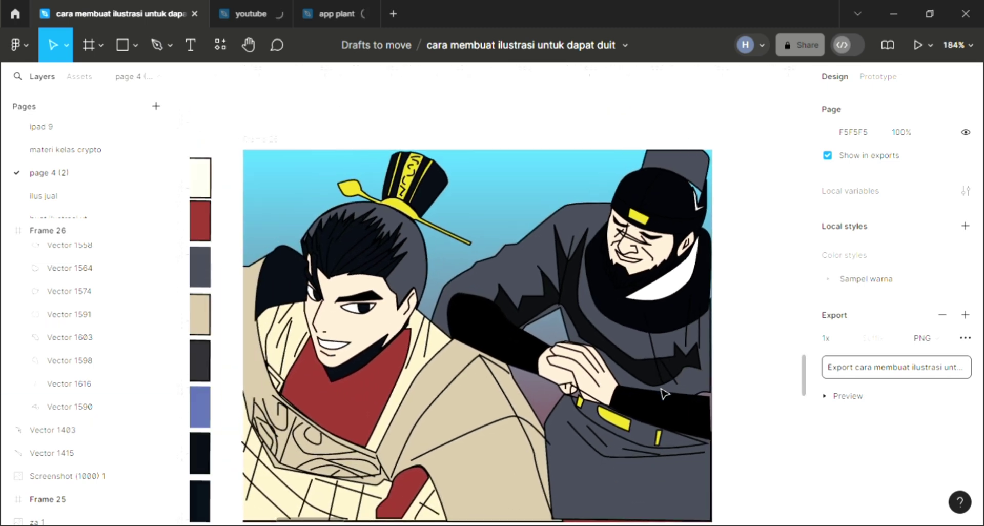
scroll(664, 393, "down", 2)
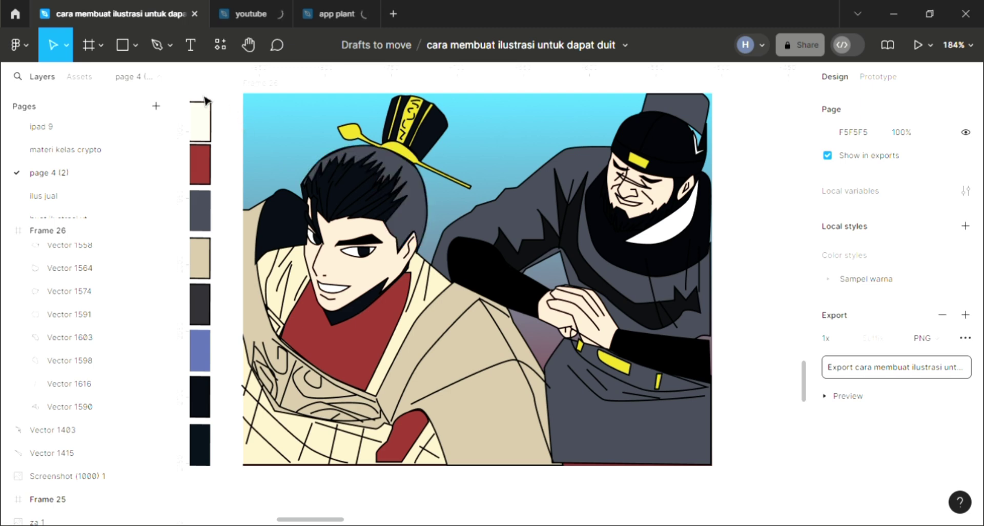
- Draw a five-point fold line and a short curved fold across the red scarf
key("p")
scroll(357, 384, "up", 5, "ctrl")
scroll(357, 385, "up", 2, "ctrl")
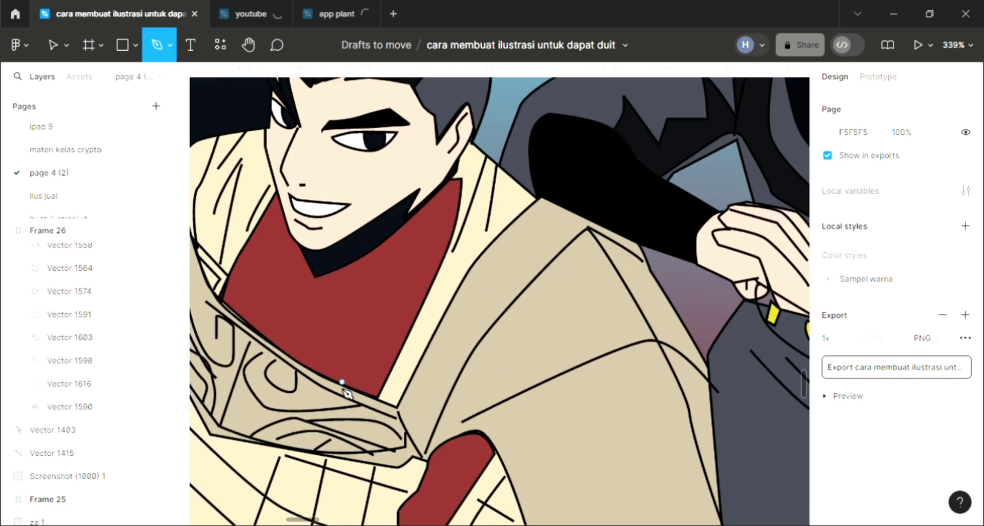
left_click(337, 358)
left_click(347, 324)
left_click(355, 296)
left_click(381, 262)
left_click(393, 248)
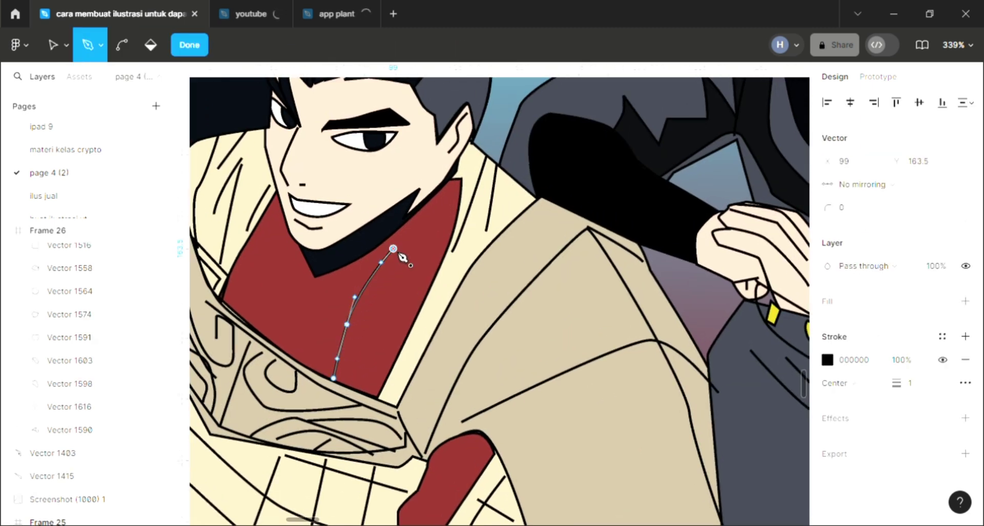
key("Escape")
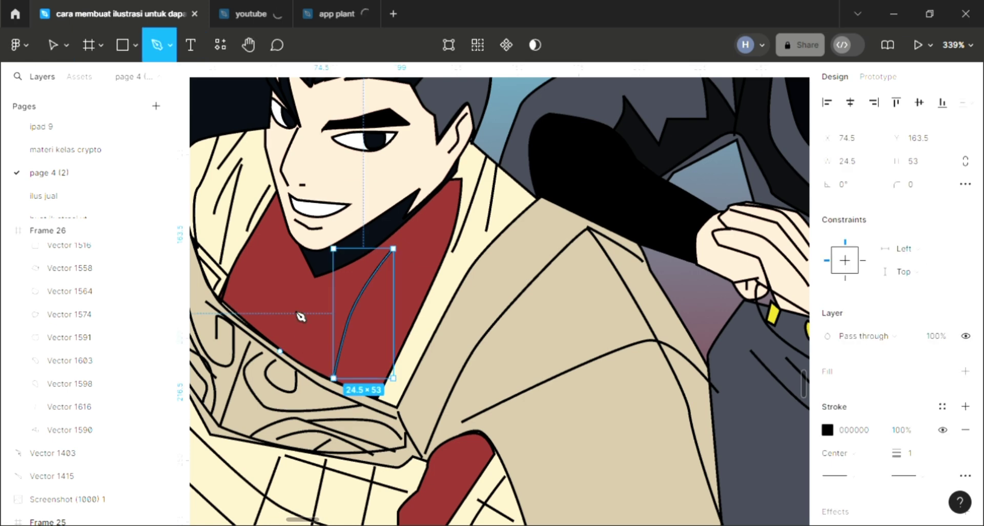
left_click(280, 351)
left_click(300, 295)
key("Escape")
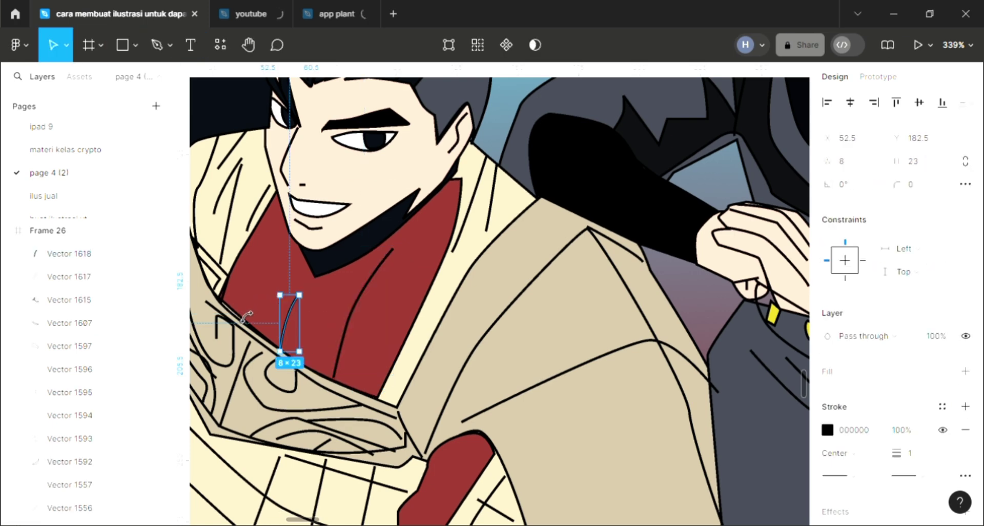
- Add a last fold along the scarf's left edge, then select the beige coat and zoom out
key("p")
left_click(234, 306)
left_click(272, 249)
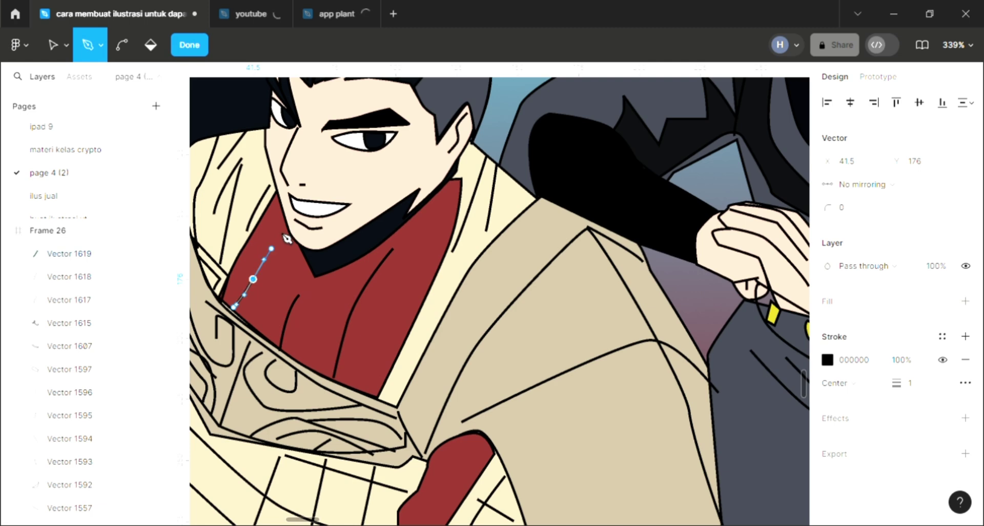
key("Escape")
left_click(545, 344)
scroll(546, 344, "down", 2)
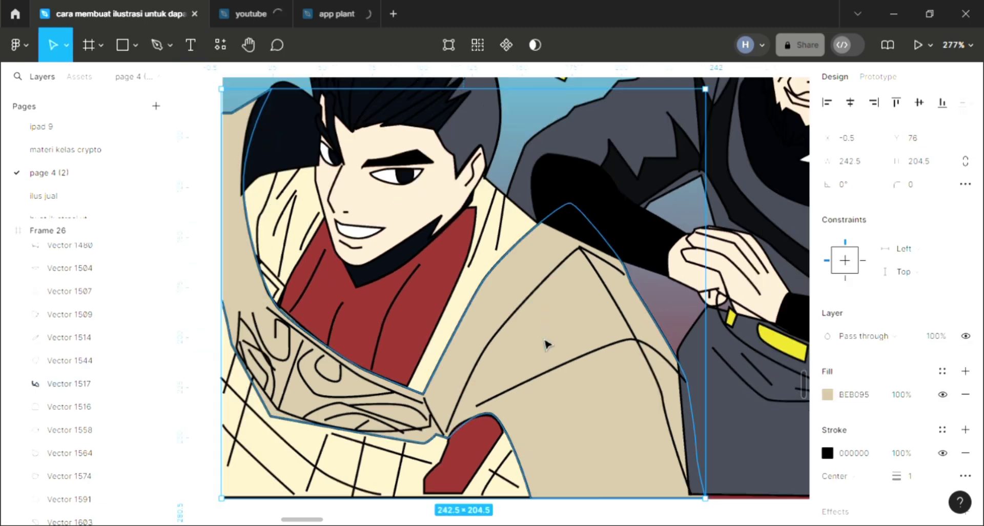
scroll(545, 344, "down", 2)
scroll(543, 346, "down", 1)
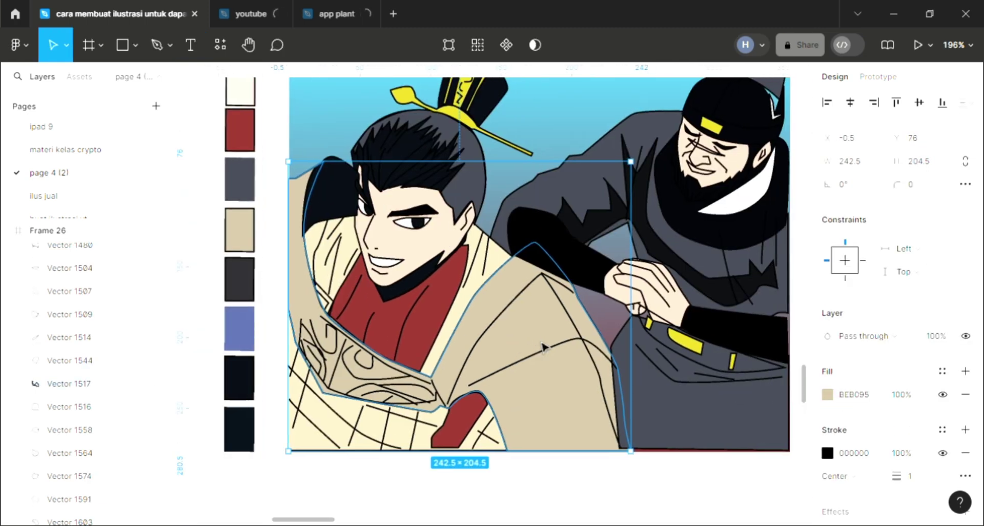
scroll(541, 348, "right", 2)
scroll(484, 323, "up", 1)
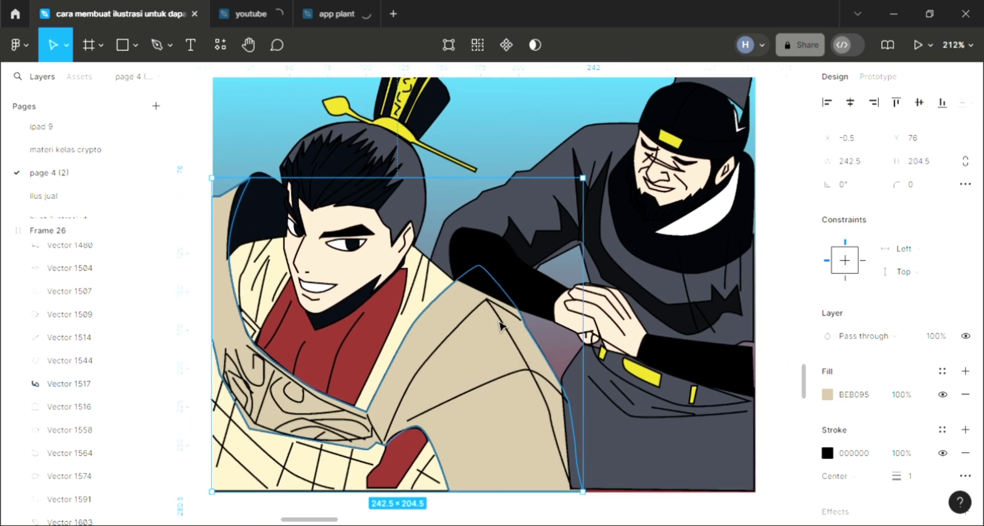
scroll(481, 320, "up", 2)
scroll(389, 297, "left", 2)
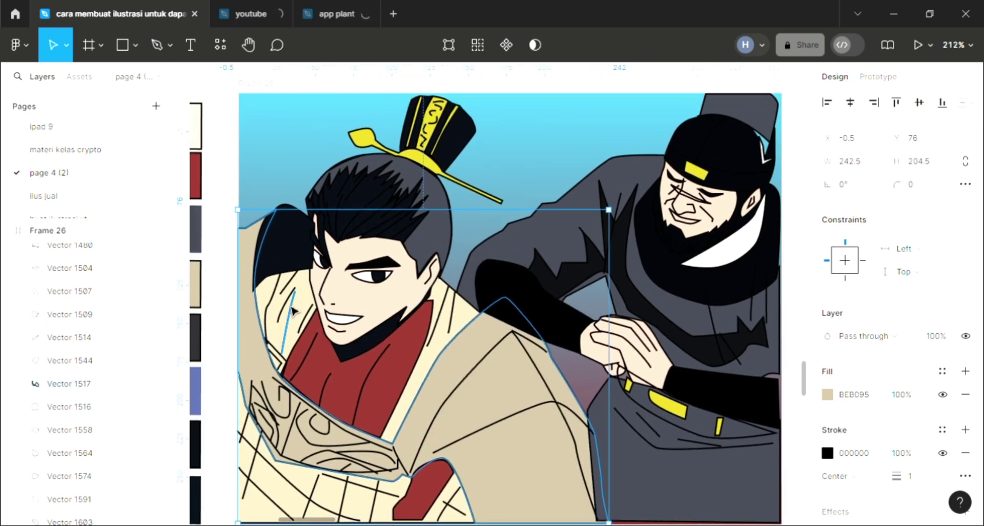